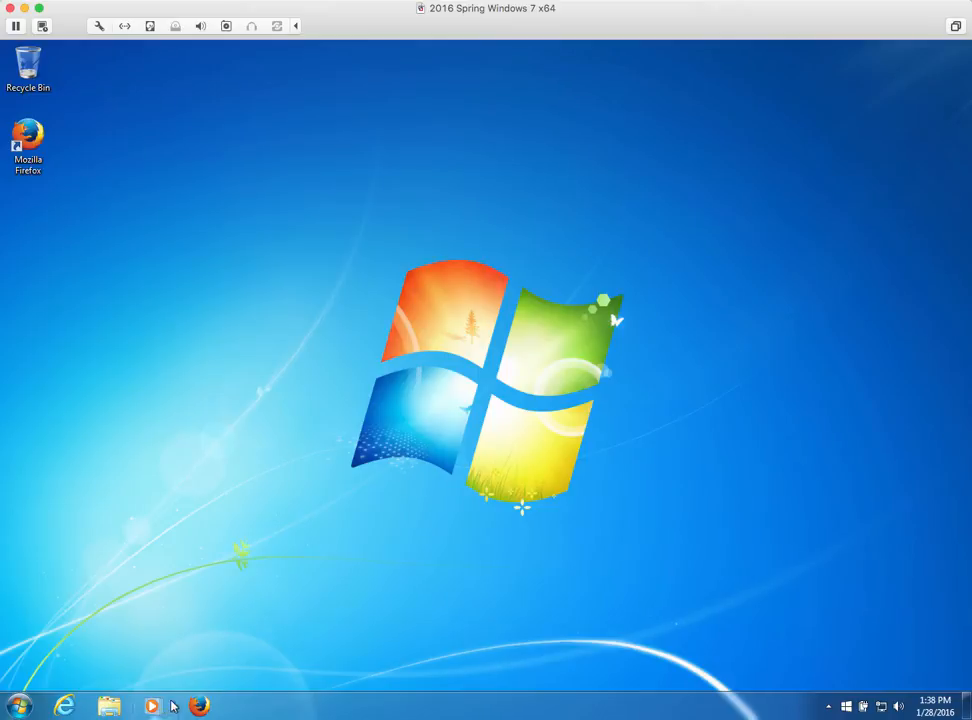
# Launch Firefox from the Windows 7 taskbar
pyautogui.click(203, 706)
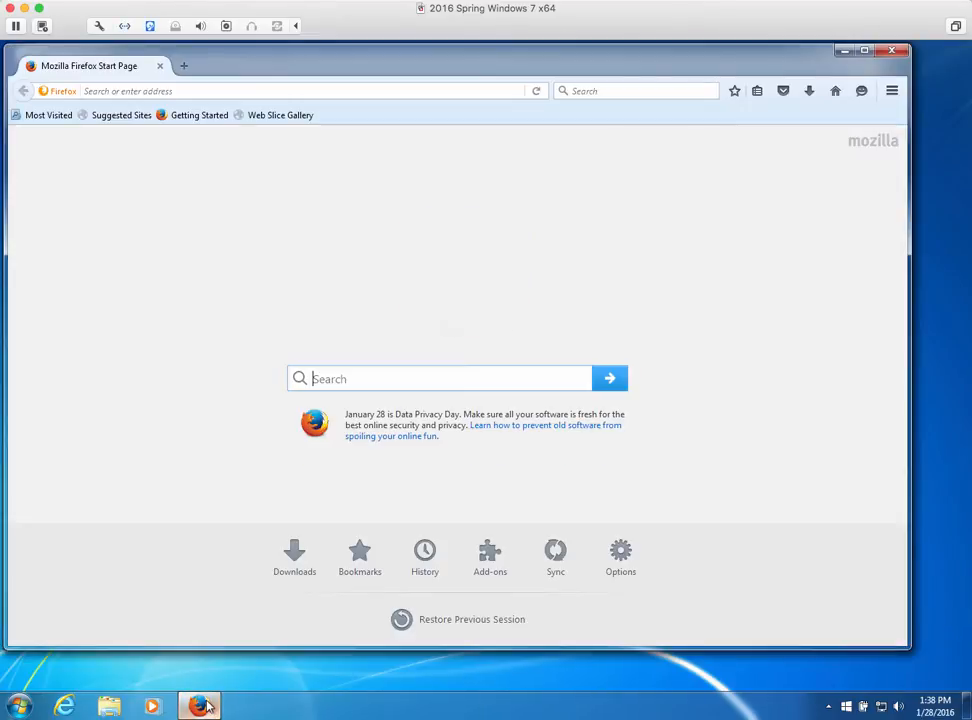
# Search the web for 'amazon' and open Amazon's official site
pyautogui.click(129, 91)
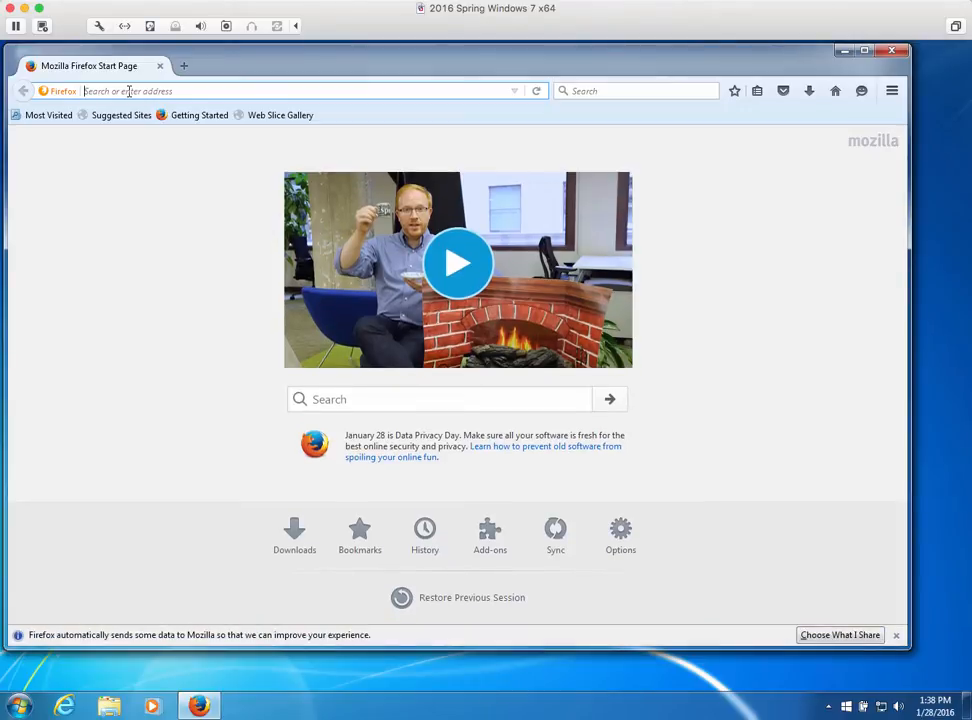
pyautogui.write('amazon')
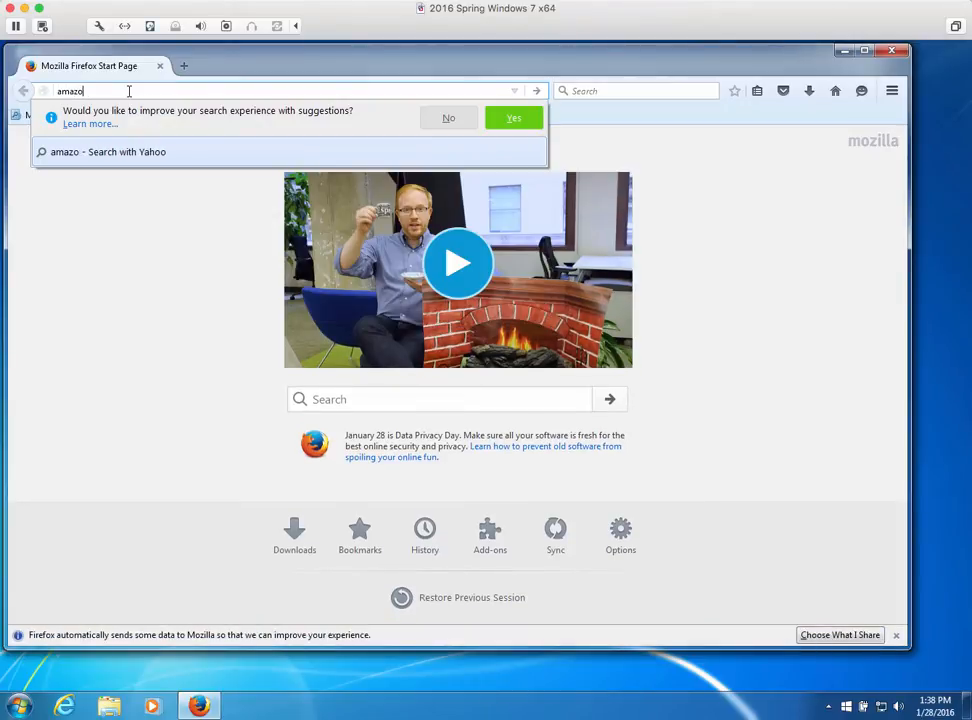
pyautogui.press('Return')
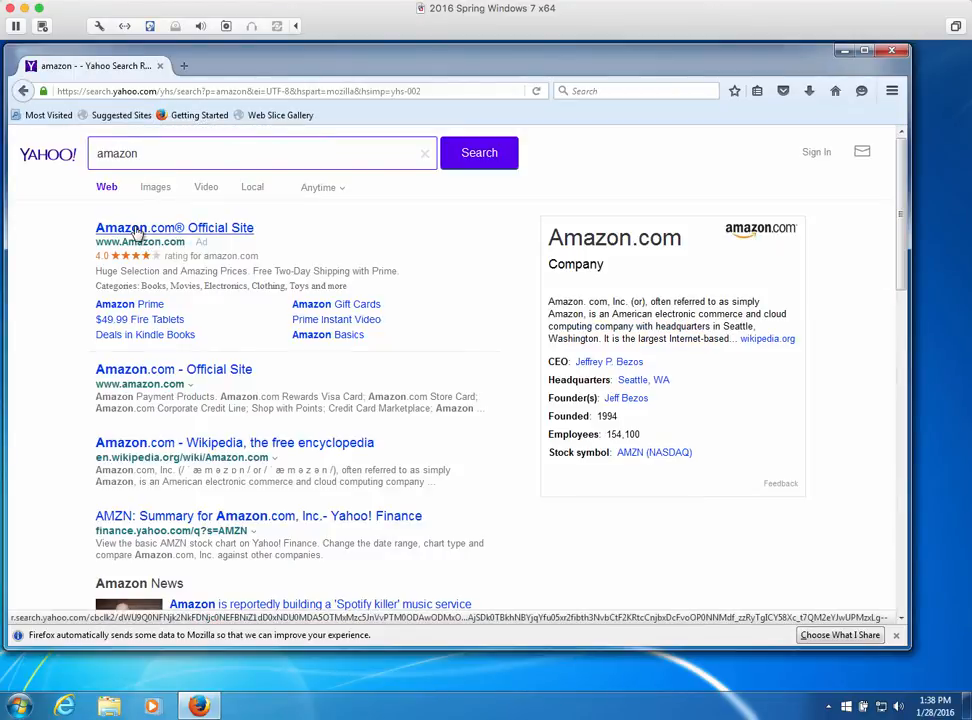
pyautogui.click(137, 232)
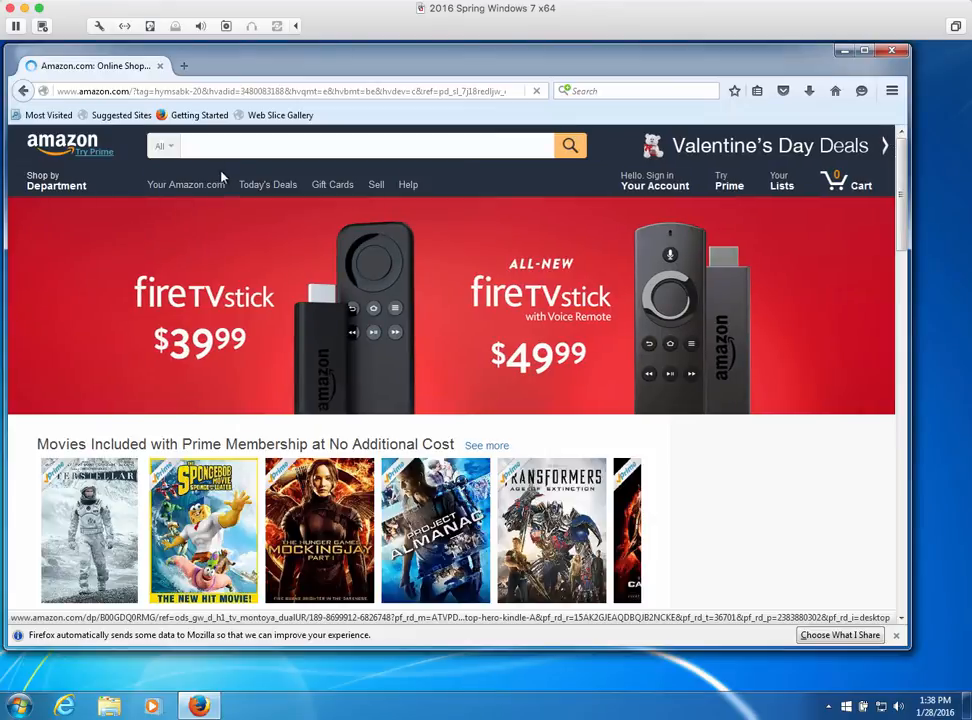
# Search Amazon for 'murach mysql' and open the Murach's MySQL, 2nd Edition result
pyautogui.click(211, 145)
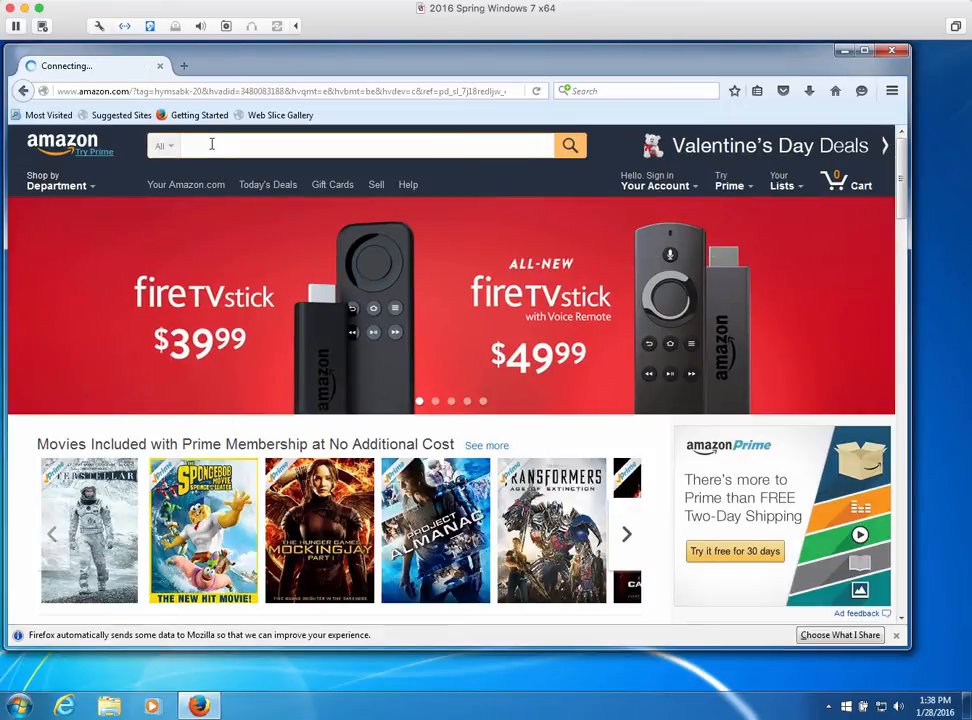
pyautogui.write('murach s')
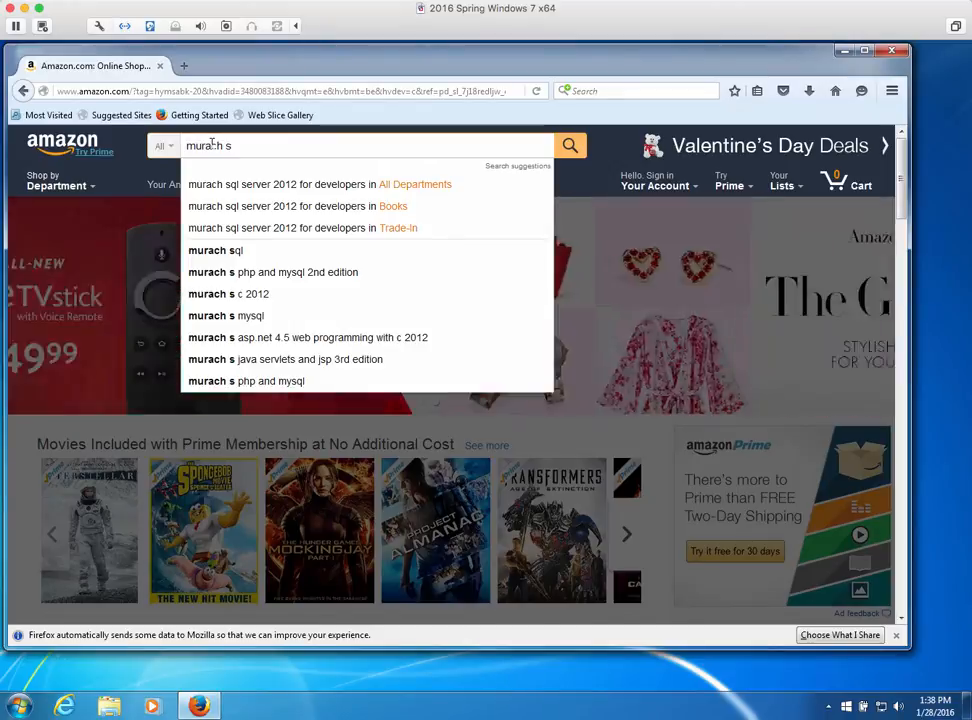
pyautogui.press('BackSpace')
pyautogui.write('mysql')
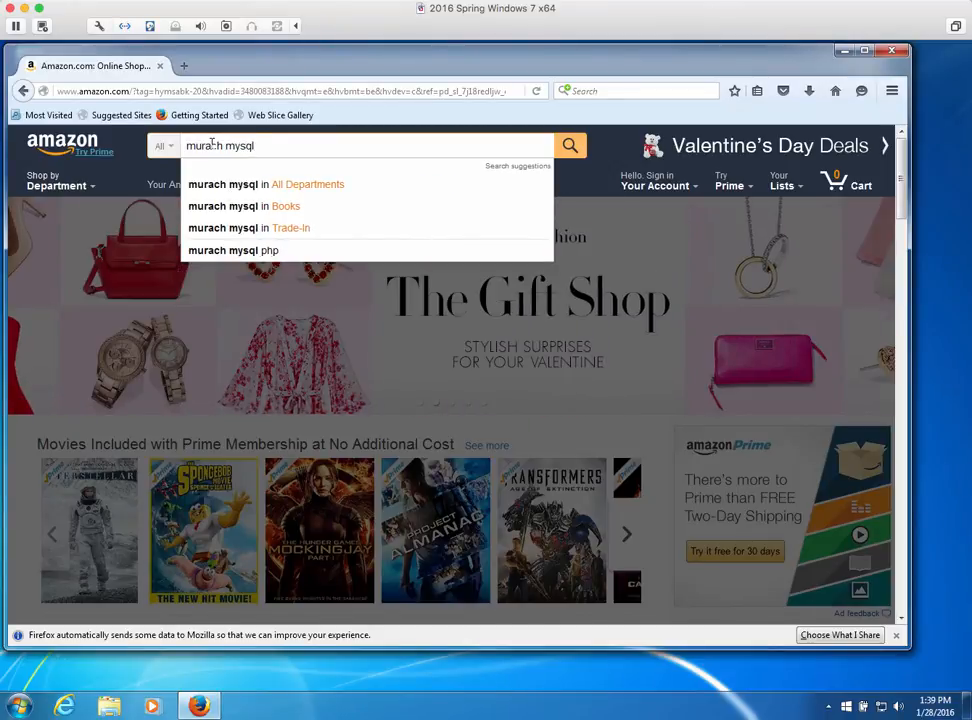
pyautogui.press('Return')
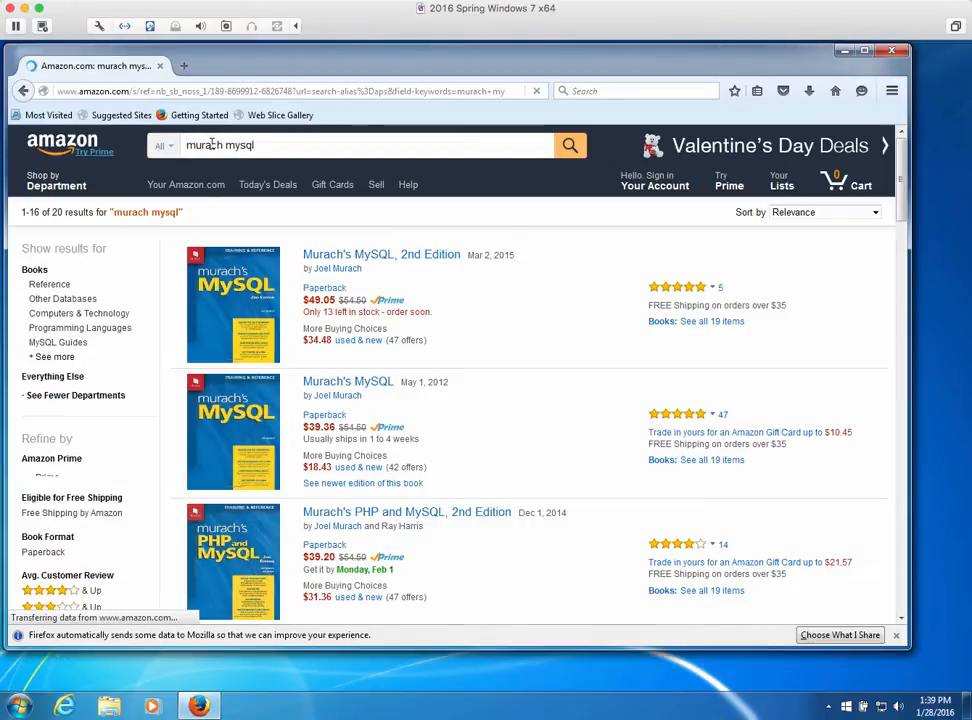
pyautogui.click(306, 256)
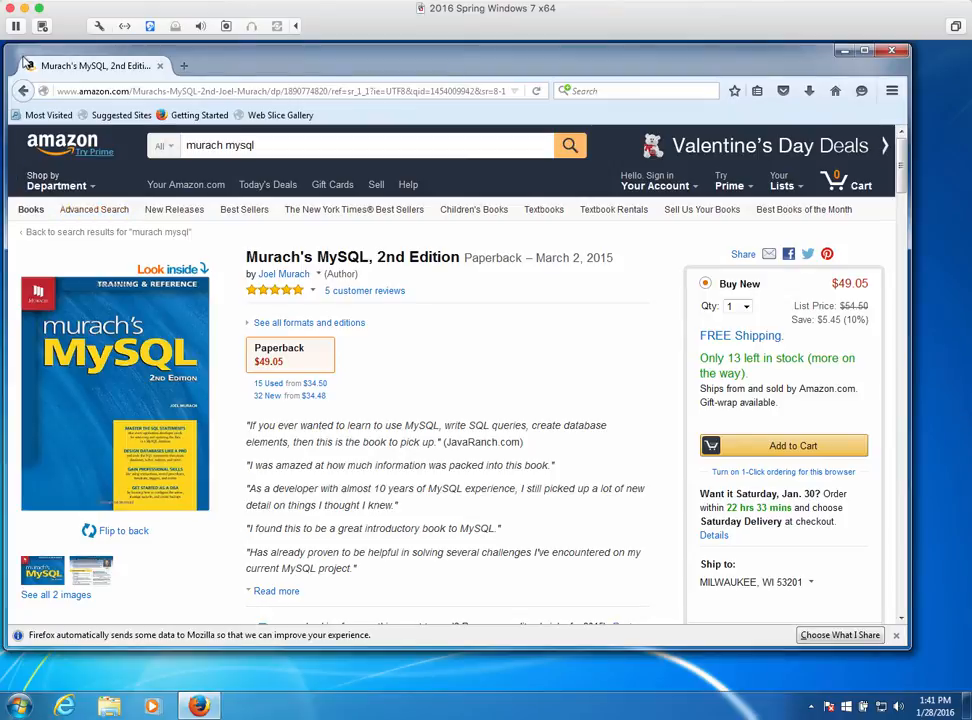
# Select the current Amazon web address so it can be replaced
pyautogui.click(85, 96)
# Load dev.mysql.com/resources/wb62_prerequisites.html to see the Workbench 6.2 prerequisites
pyautogui.write('d')
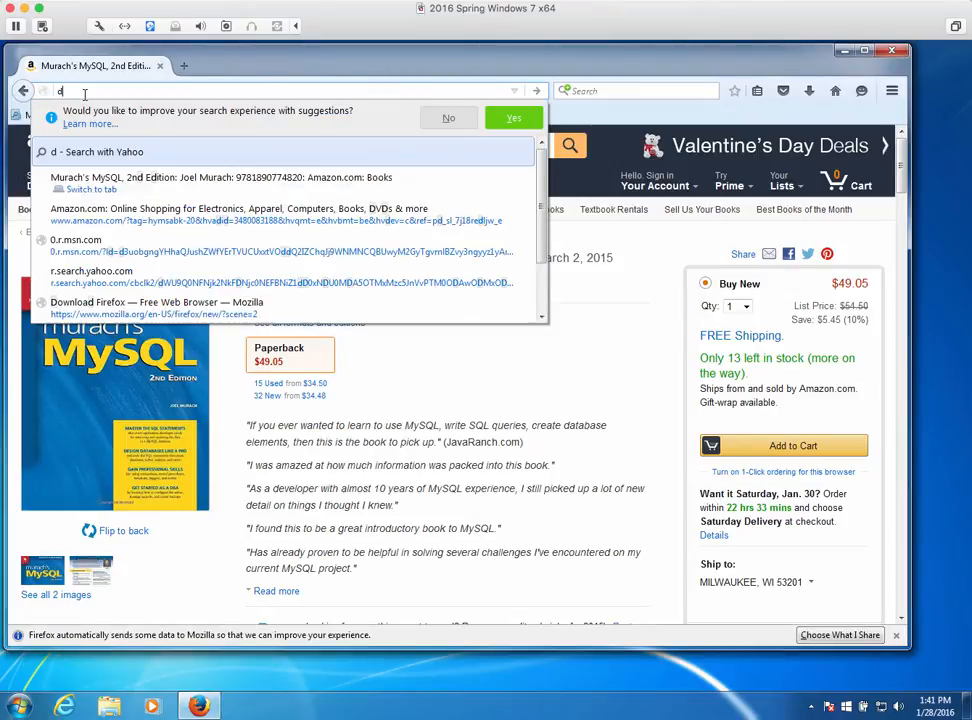
pyautogui.write('ev.mysql')
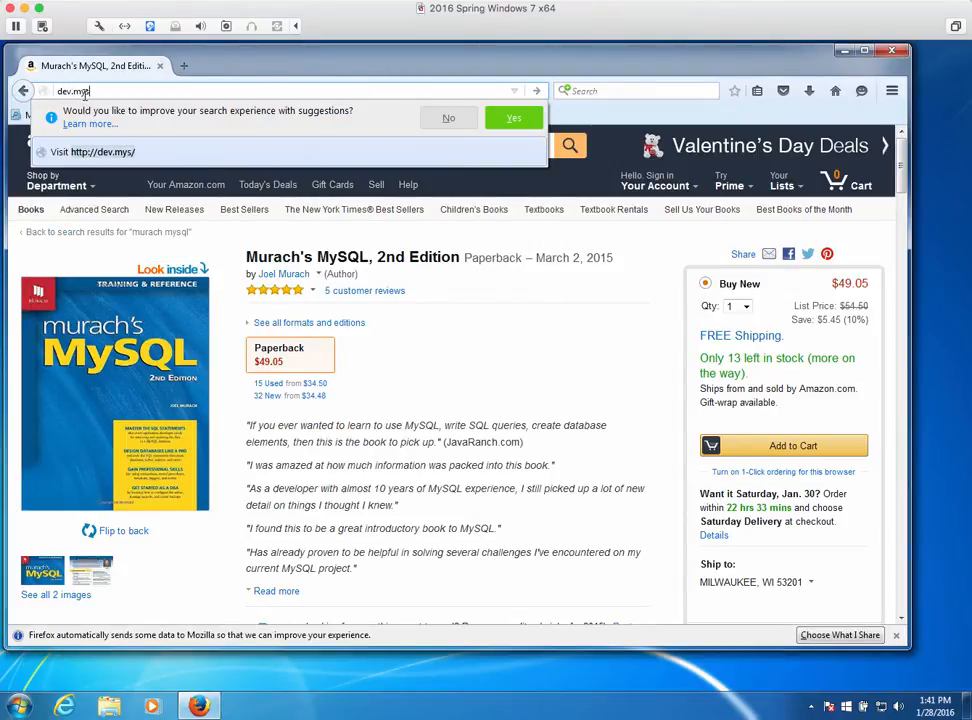
pyautogui.press('BackSpace')
pyautogui.press('BackSpace')
pyautogui.write('w')
pyautogui.press('BackSpace')
pyautogui.write('ql.com/')
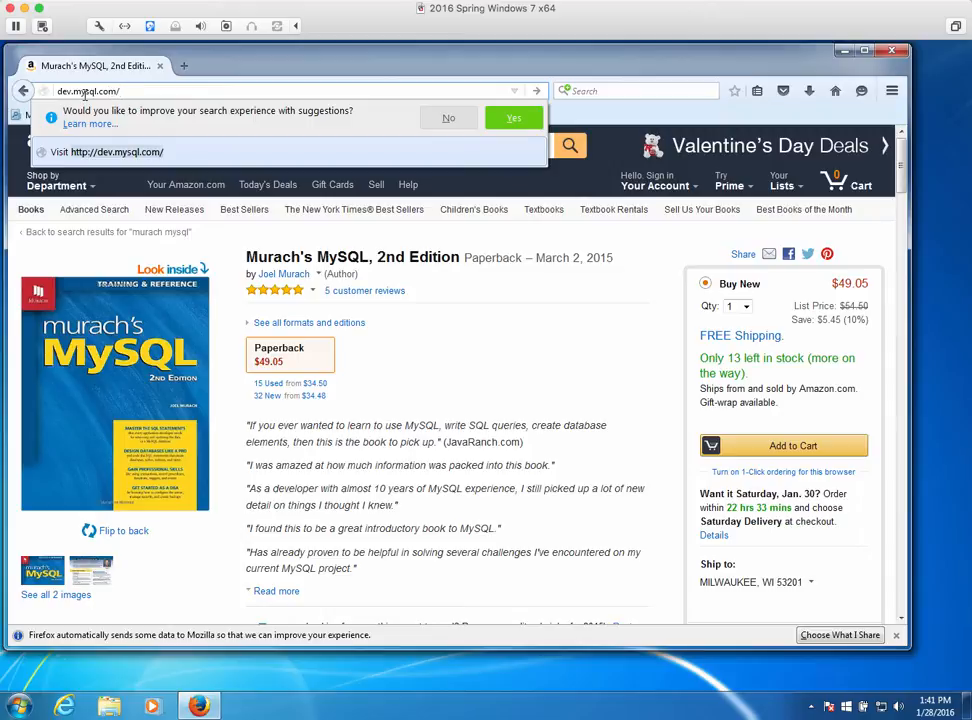
pyautogui.write('reso')
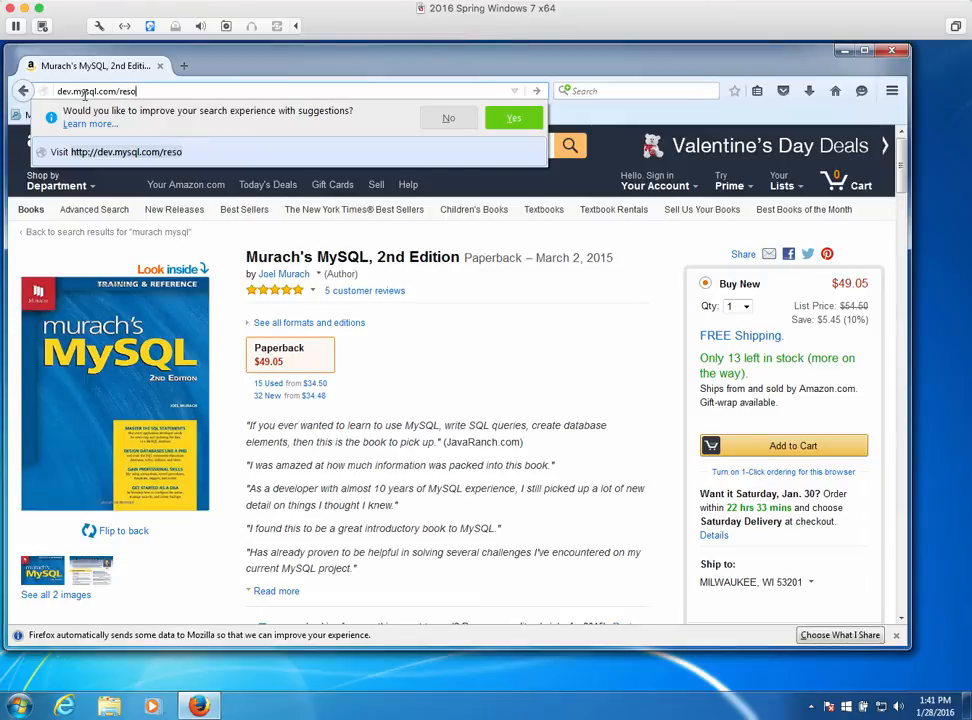
pyautogui.write('urces/wb6')
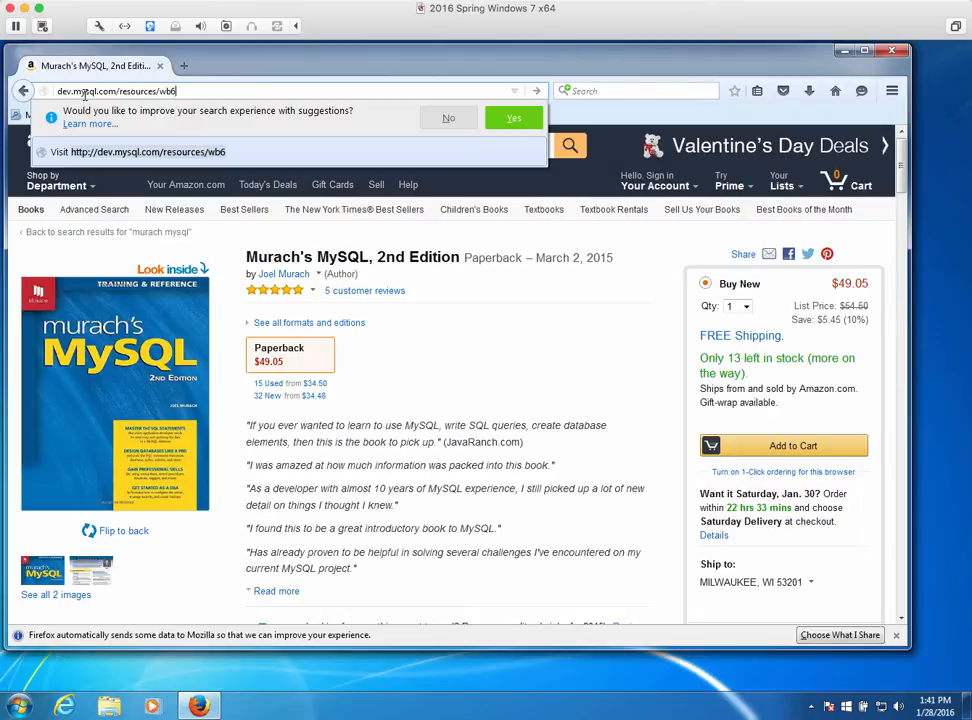
pyautogui.write('2_prerequisites')
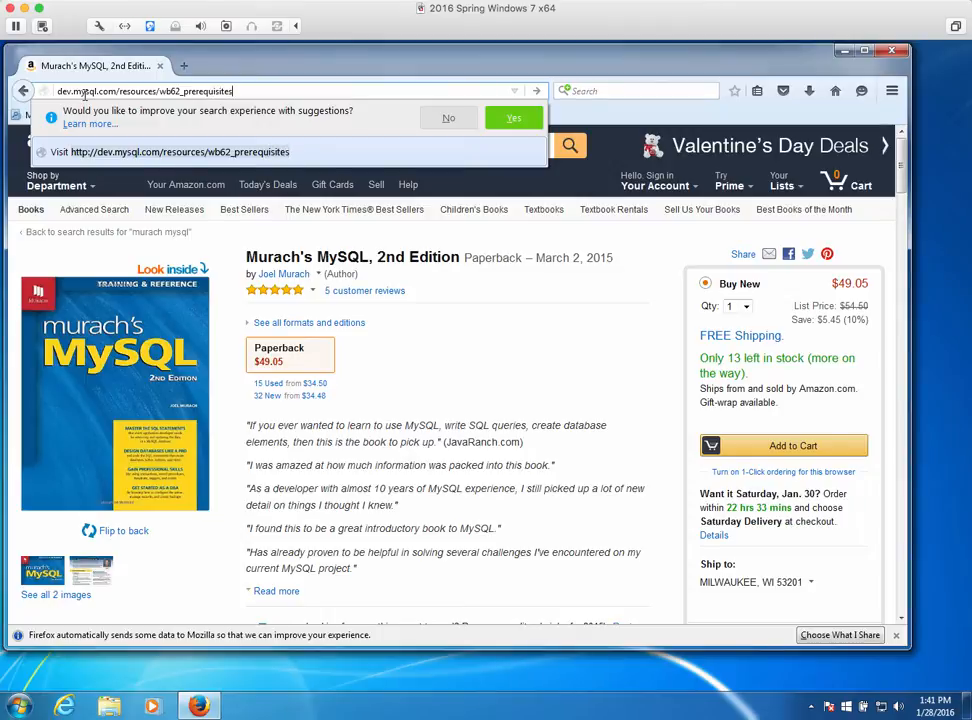
pyautogui.write('.html')
pyautogui.press('Return')
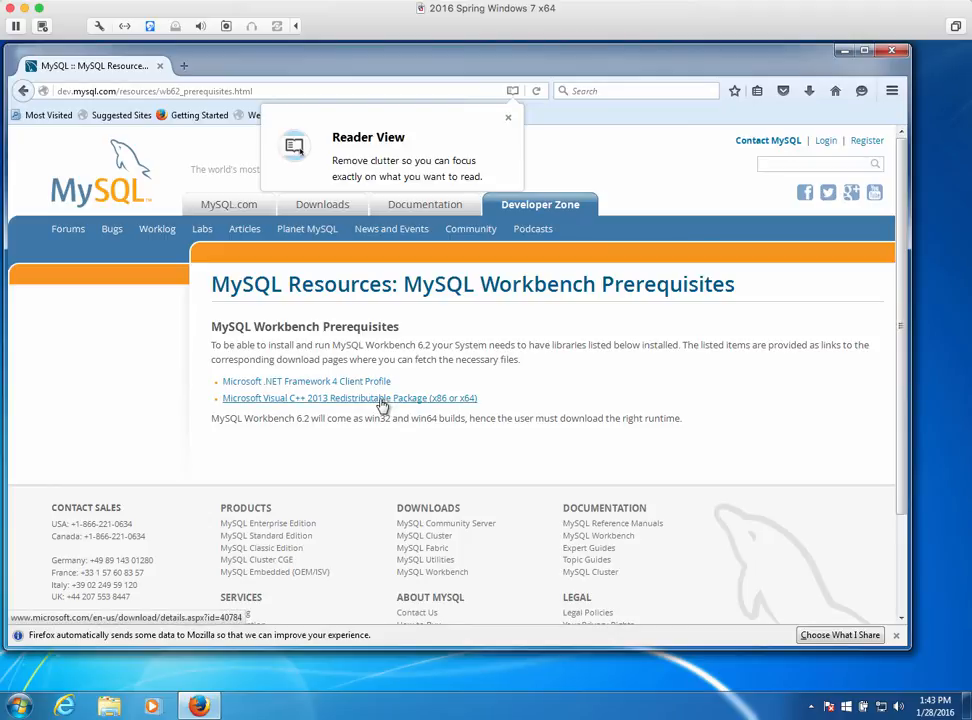
# Open the Visual C++ 2013 redistributable download and choose the vcredist_x64.exe file
pyautogui.click(381, 400)
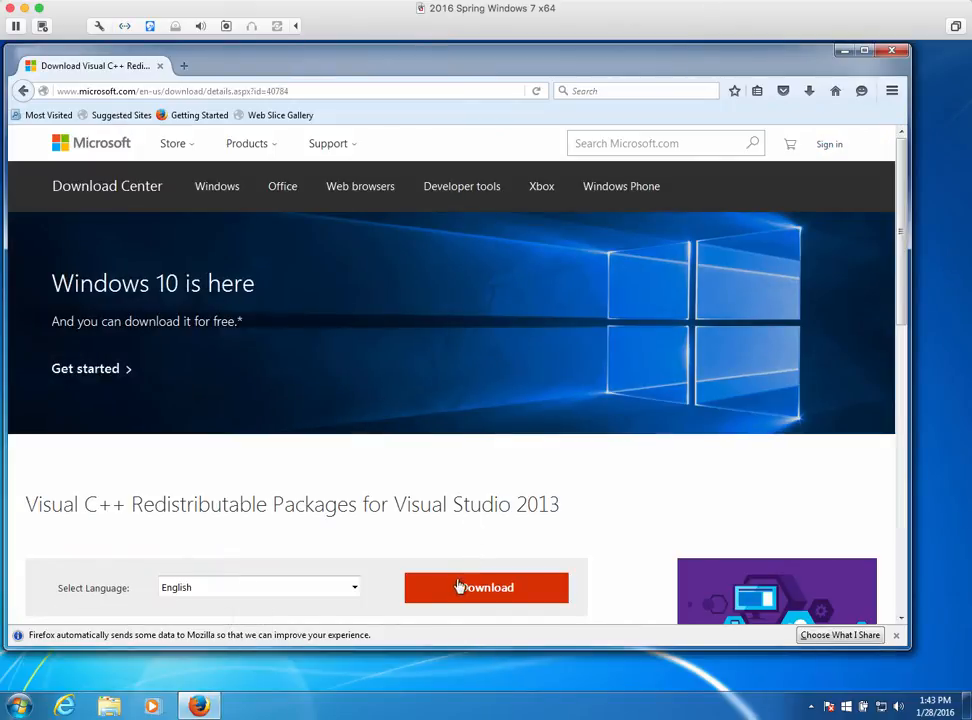
pyautogui.click(463, 588)
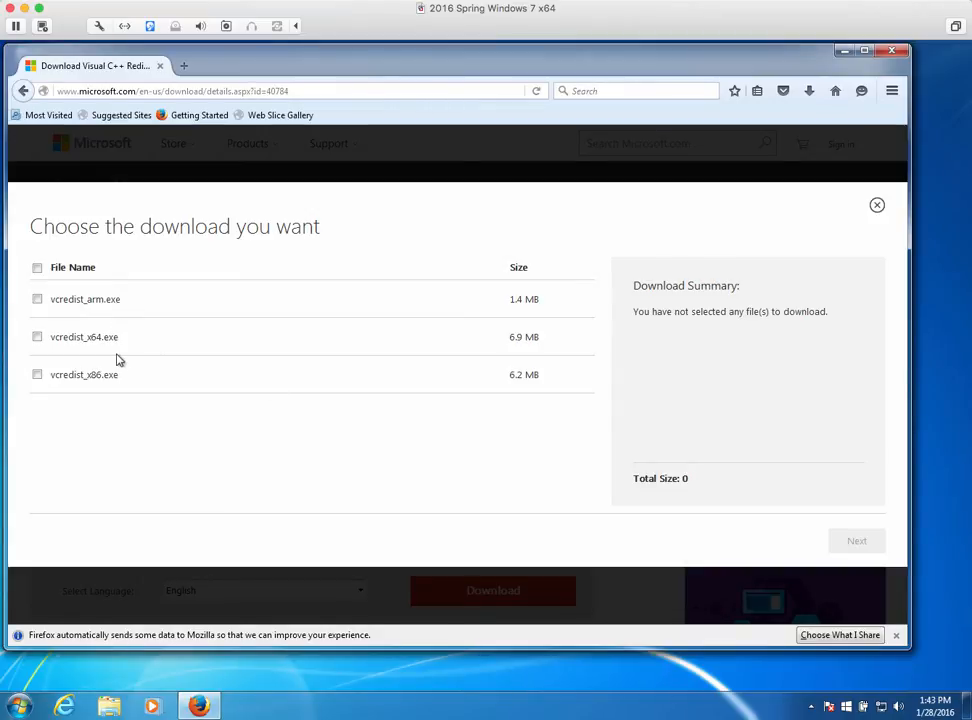
pyautogui.click(37, 338)
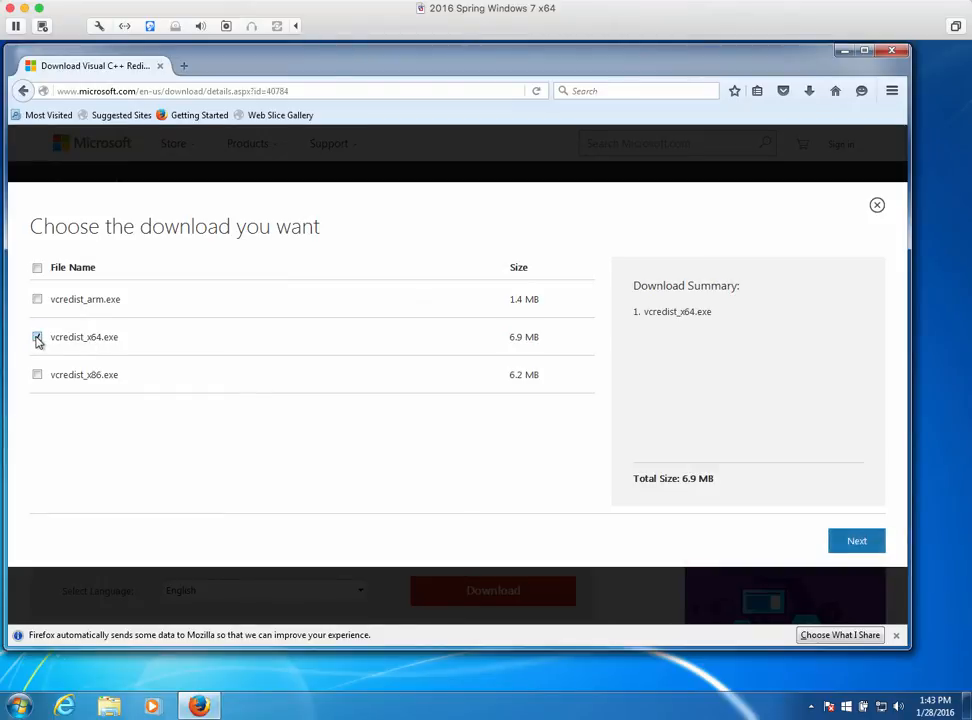
pyautogui.click(855, 543)
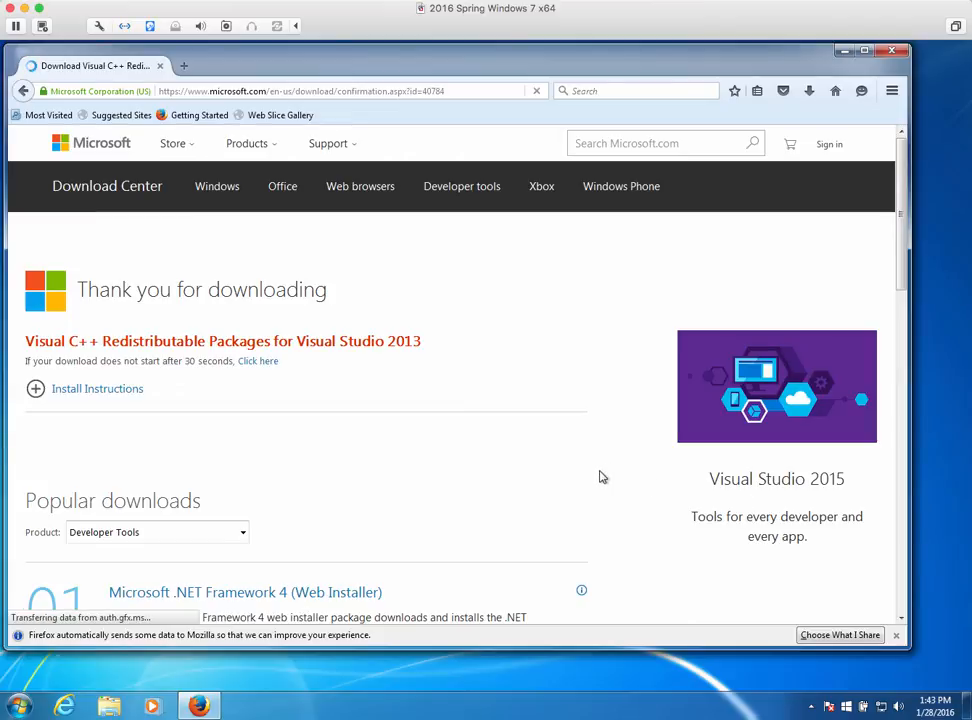
# Decline the save prompt for the unwanted vcredist_arm.exe installer
pyautogui.scroll(-2, 593, 485)
pyautogui.scroll(-5, 595, 485)
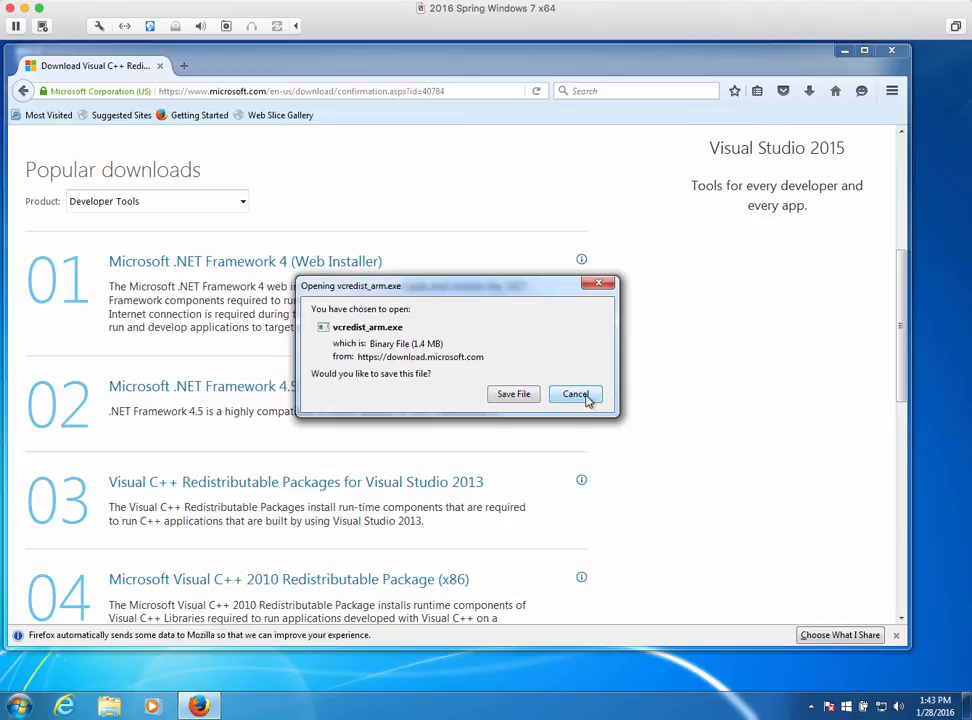
pyautogui.click(586, 397)
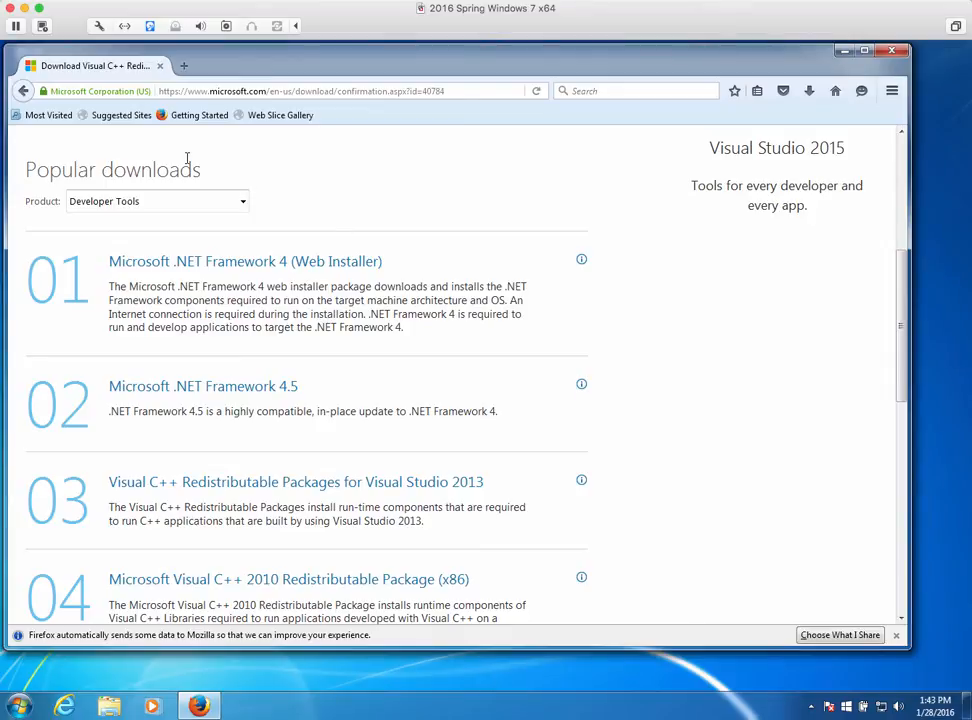
# Download vcredist_x64.exe again and save it to disk
pyautogui.click(23, 91)
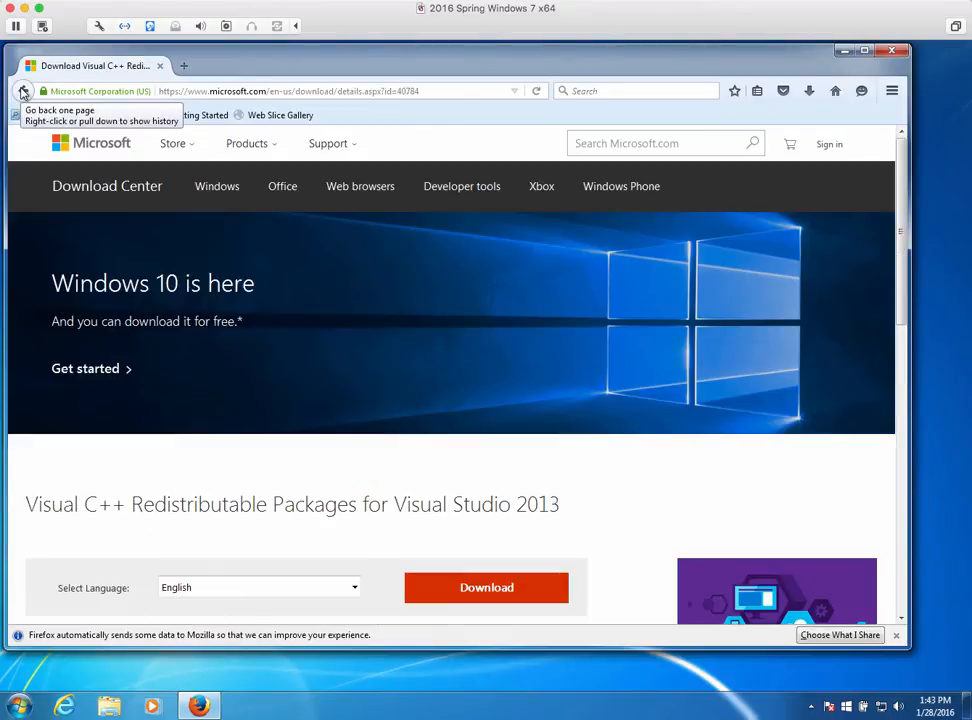
pyautogui.scroll(-5, 217, 317)
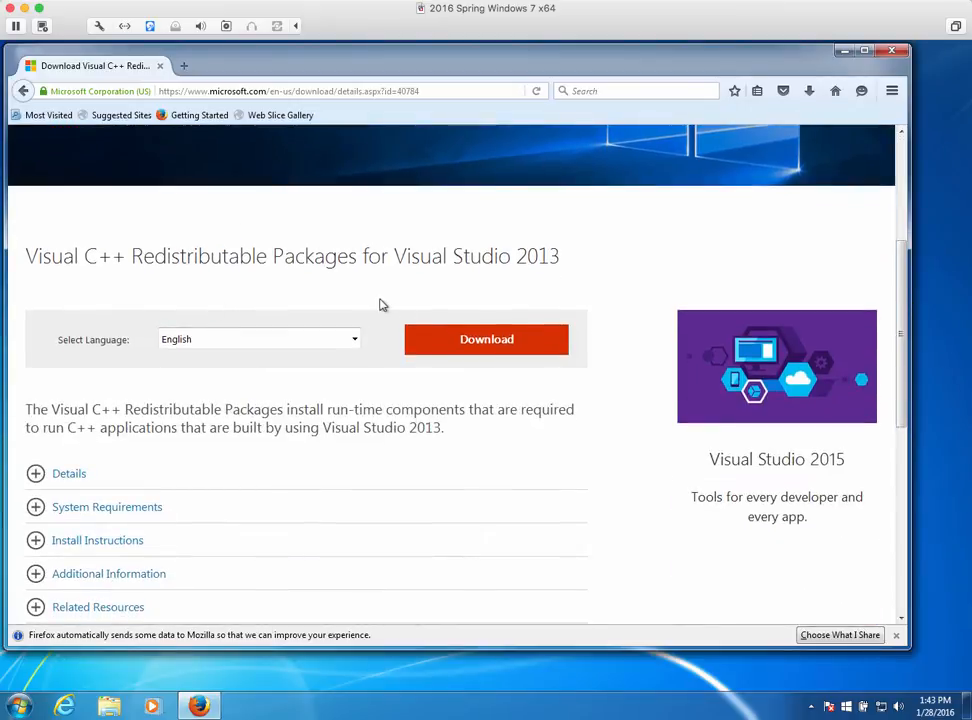
pyautogui.click(438, 346)
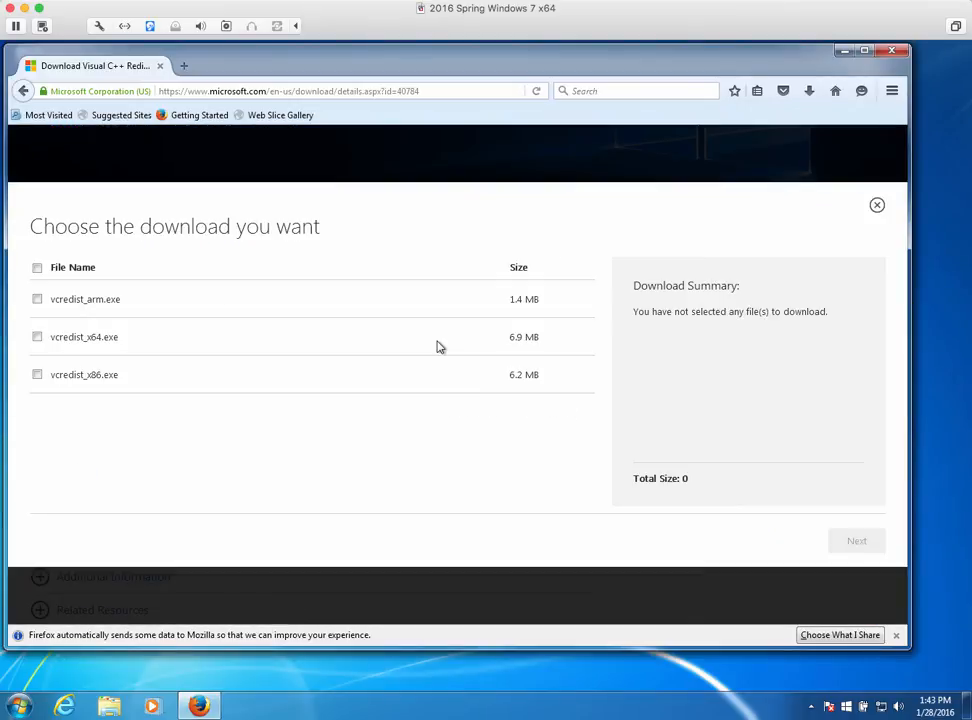
pyautogui.click(37, 338)
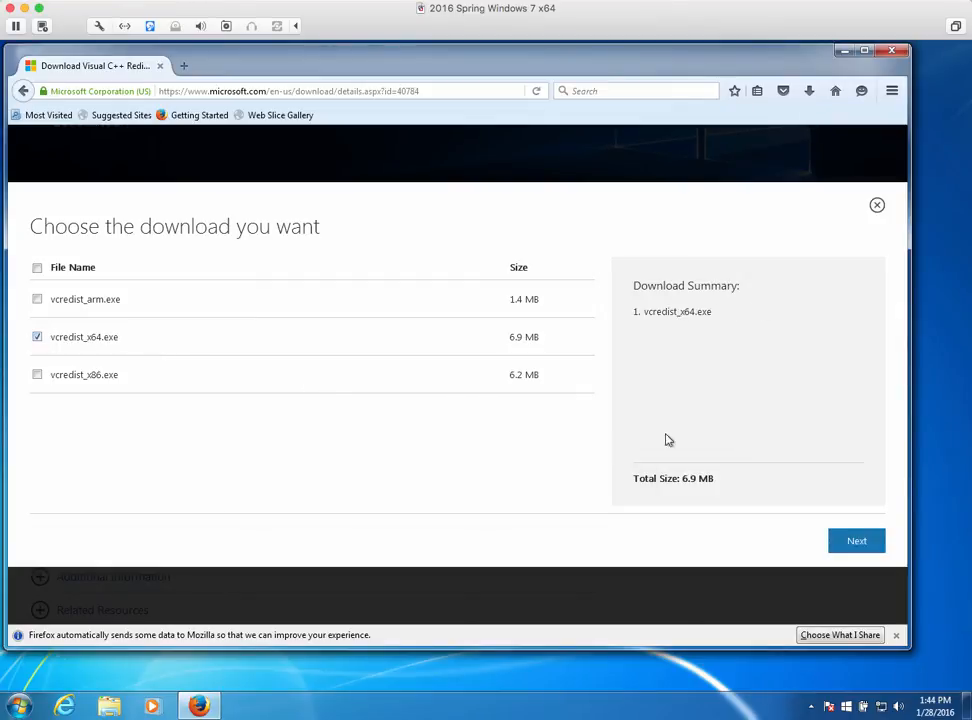
pyautogui.click(870, 550)
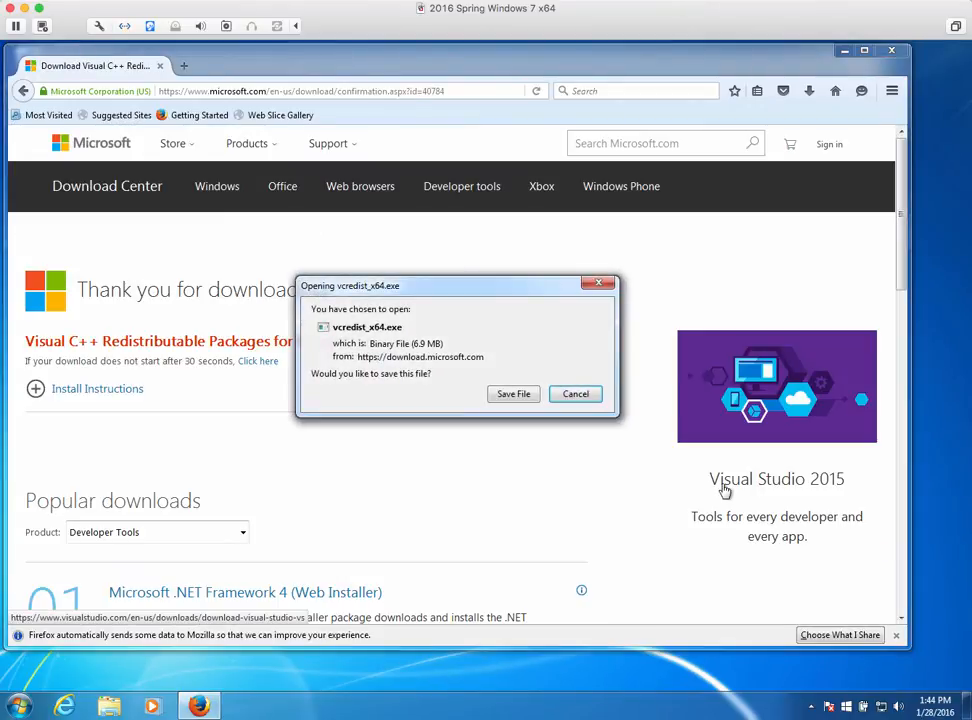
pyautogui.click(522, 395)
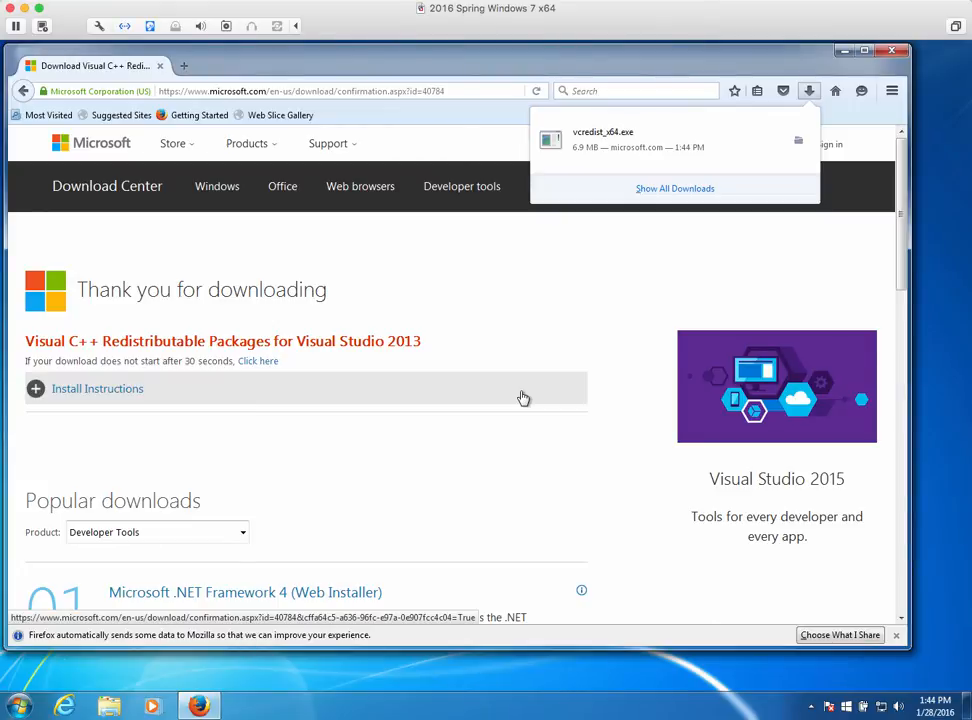
# Run vcredist_x64.exe from the Downloads list, turning off future executable warnings
pyautogui.click(666, 190)
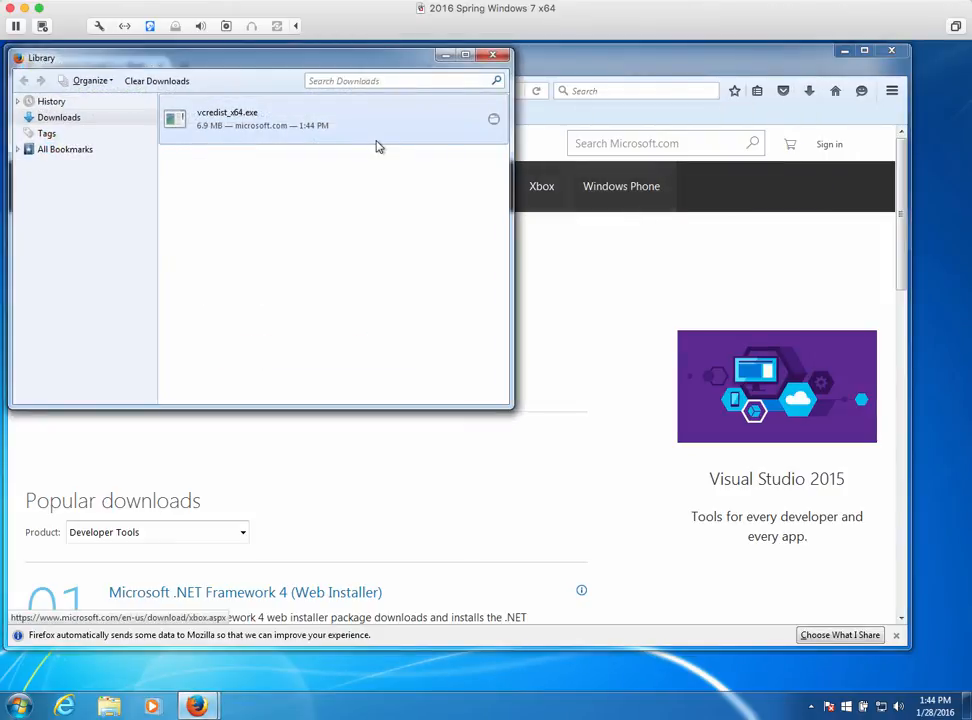
pyautogui.doubleClick(243, 121)
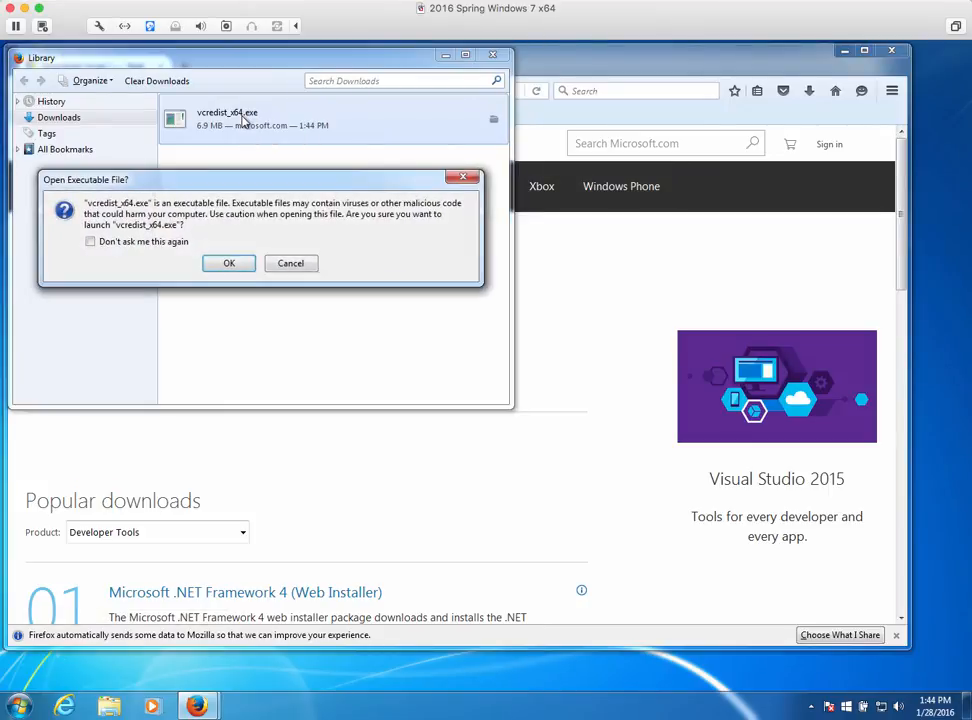
pyautogui.click(90, 241)
pyautogui.click(214, 268)
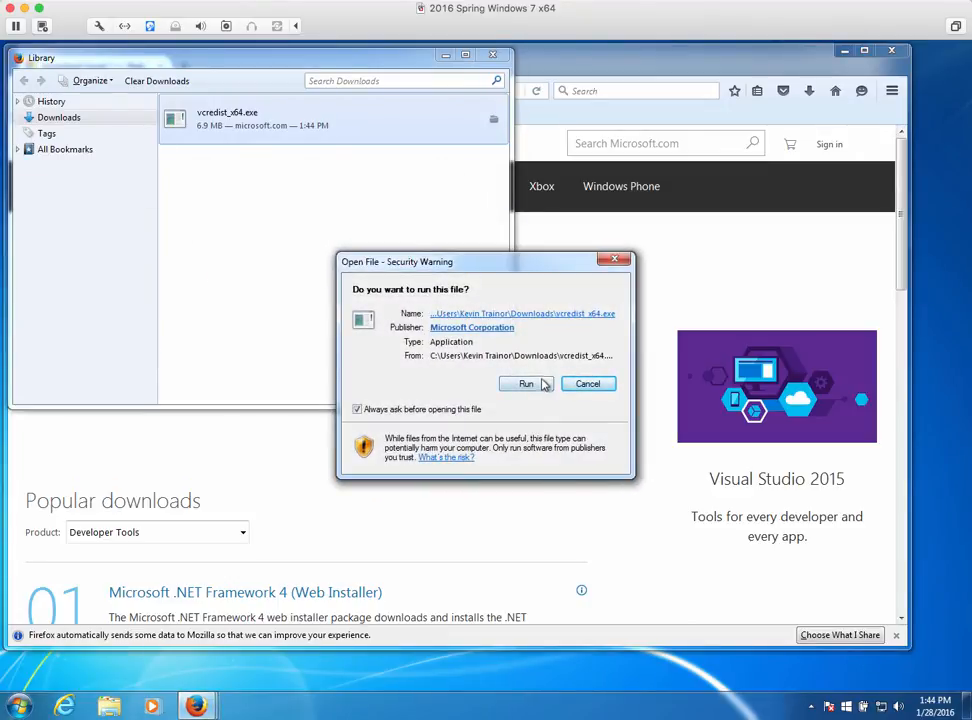
pyautogui.click(540, 385)
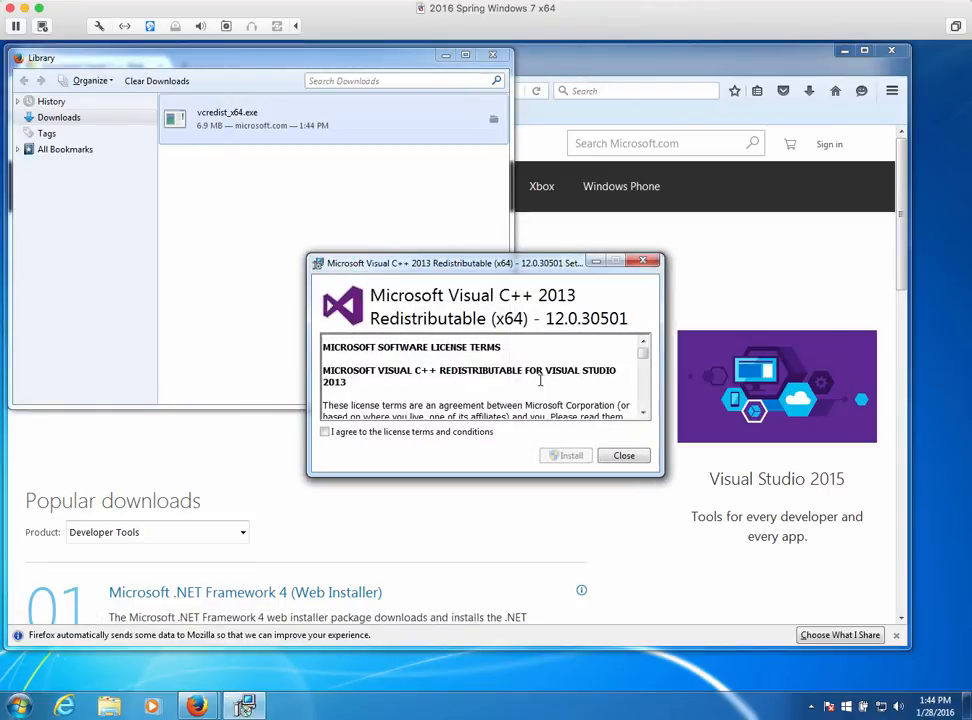
# Accept the license, install Visual C++ 2013 x64 12.0.30501 with UAC approval, then close setup
pyautogui.click(326, 432)
pyautogui.click(565, 457)
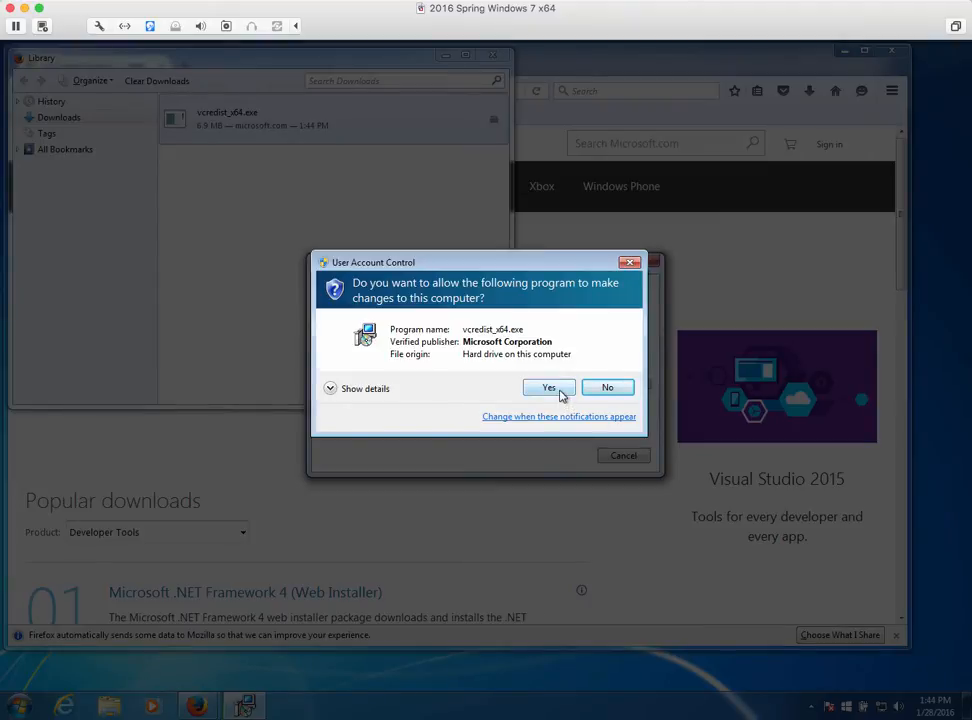
pyautogui.click(549, 388)
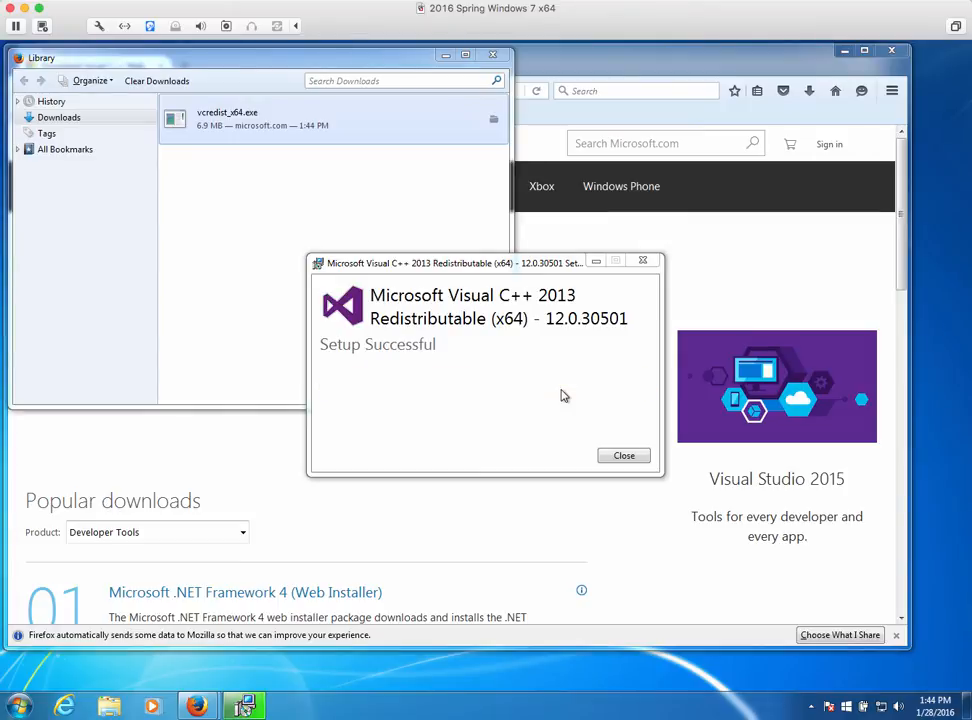
pyautogui.click(624, 456)
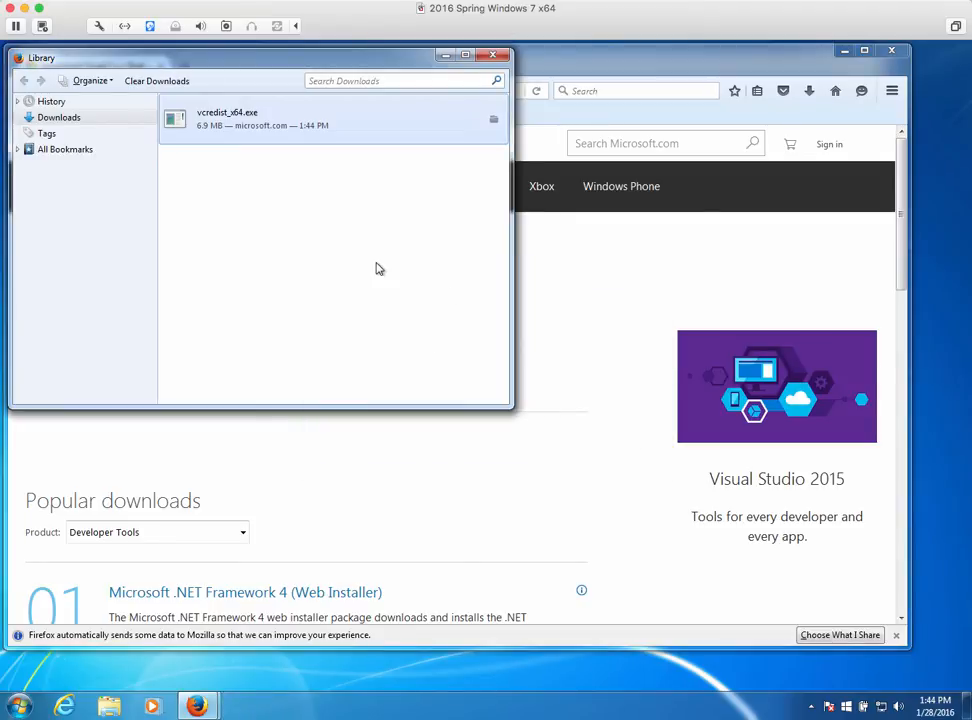
# Close the downloads Library and go to mysql.org
pyautogui.click(492, 56)
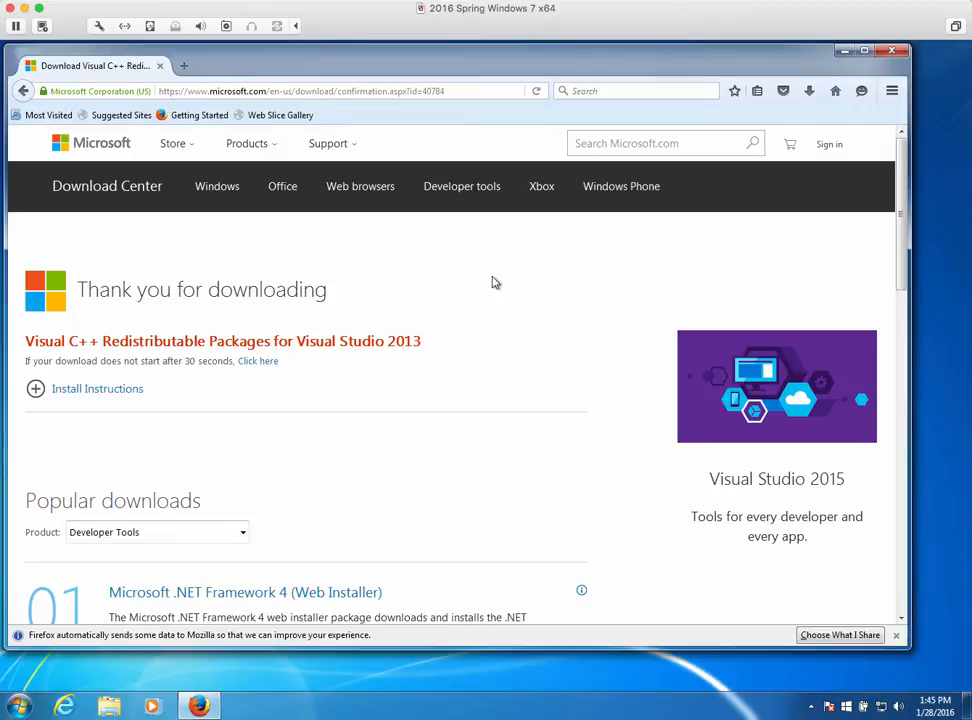
pyautogui.click(166, 90)
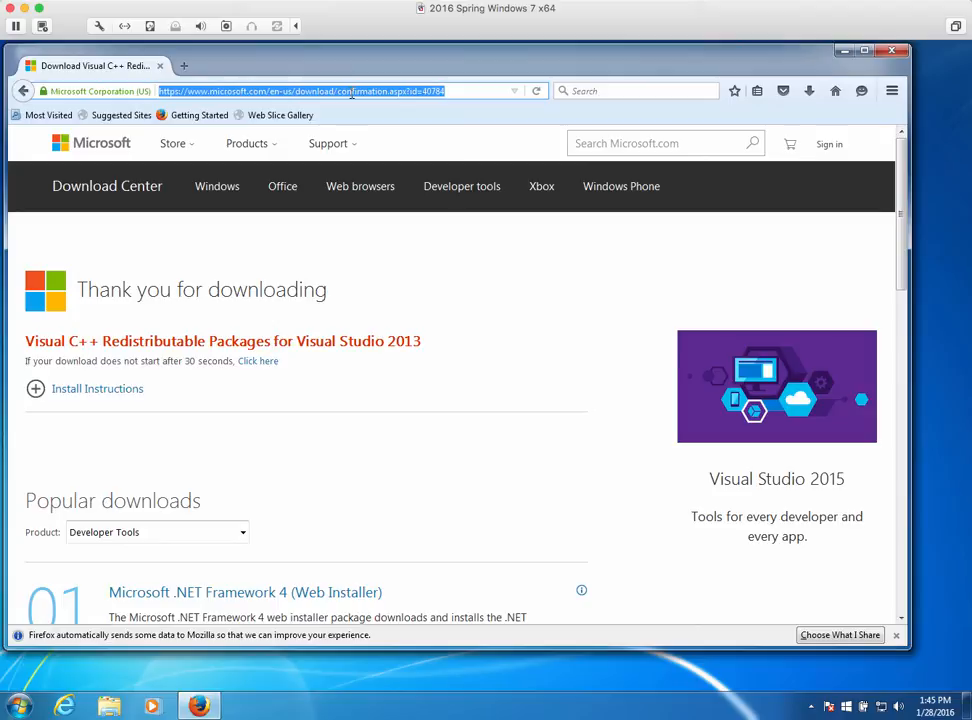
pyautogui.write('mysql')
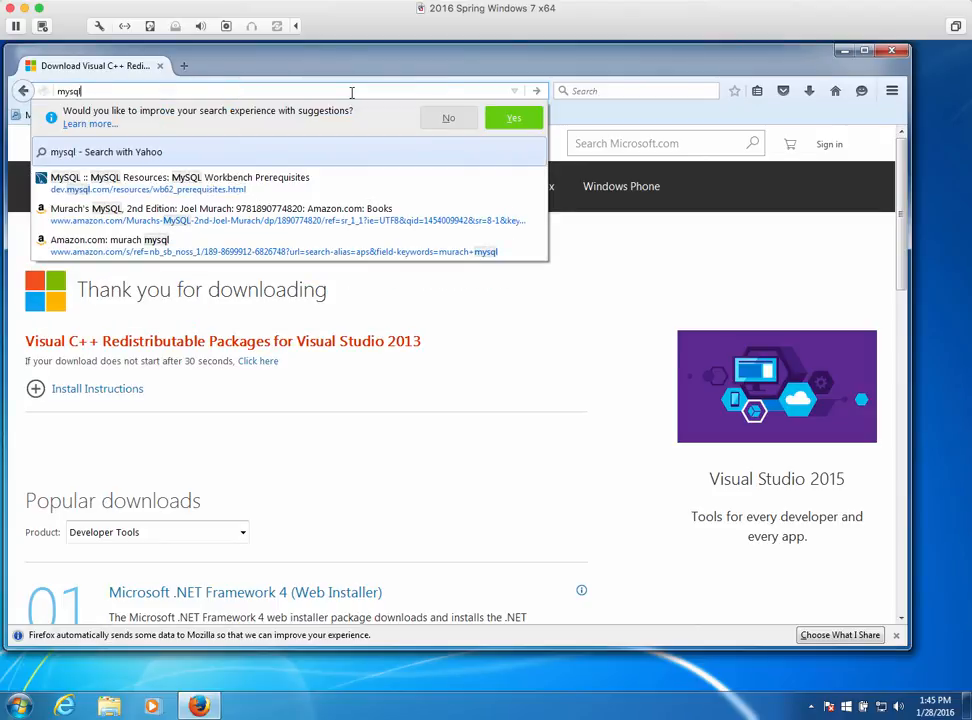
pyautogui.write('.')
pyautogui.press('BackSpace')
pyautogui.write('.or')
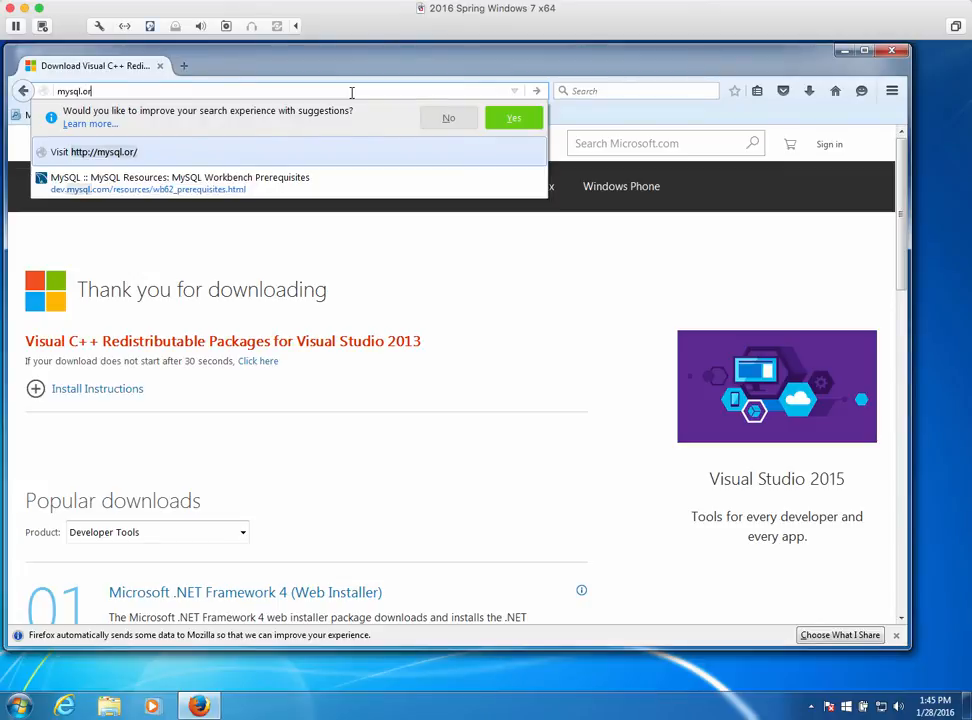
pyautogui.write('g')
pyautogui.press('Return')
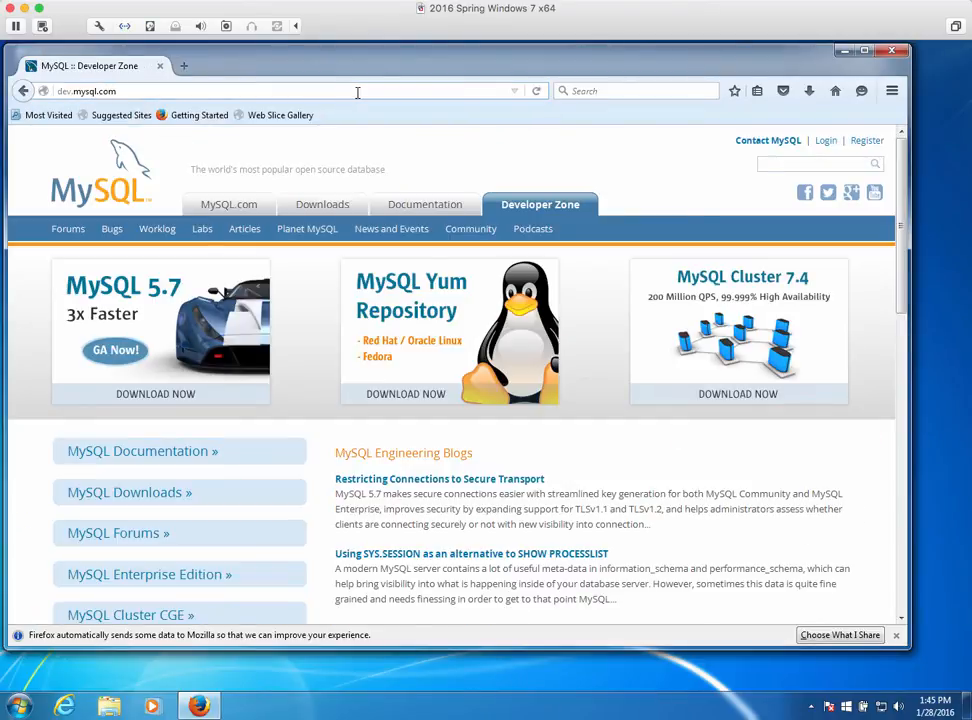
# Go from MySQL Downloads through Community Server's Windows installation instructions to the Installer download page
pyautogui.click(130, 492)
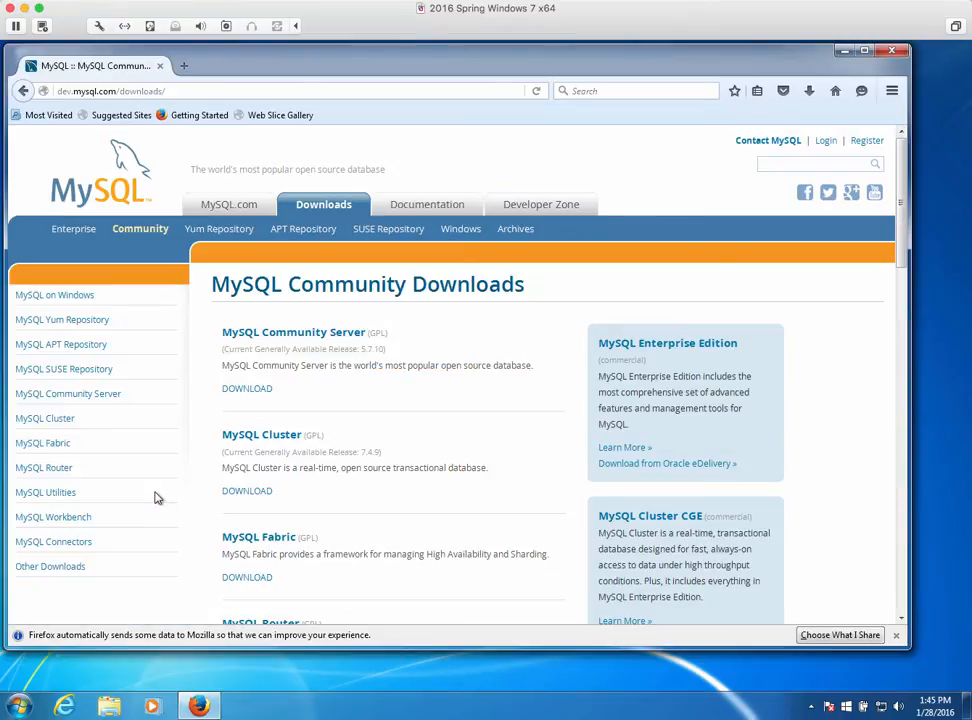
pyautogui.click(310, 340)
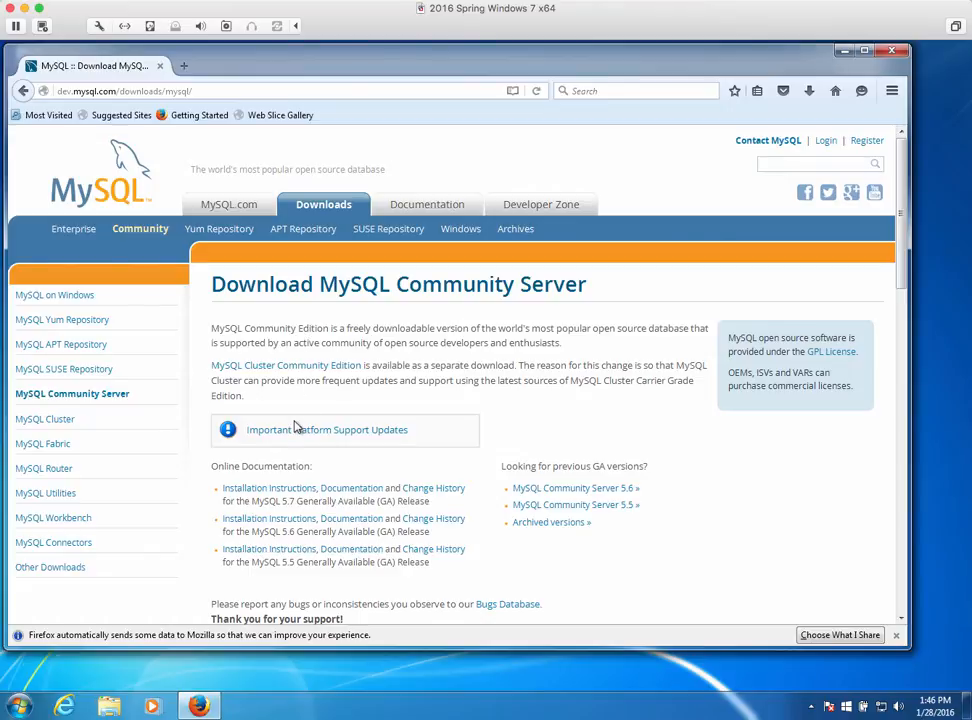
pyautogui.click(259, 491)
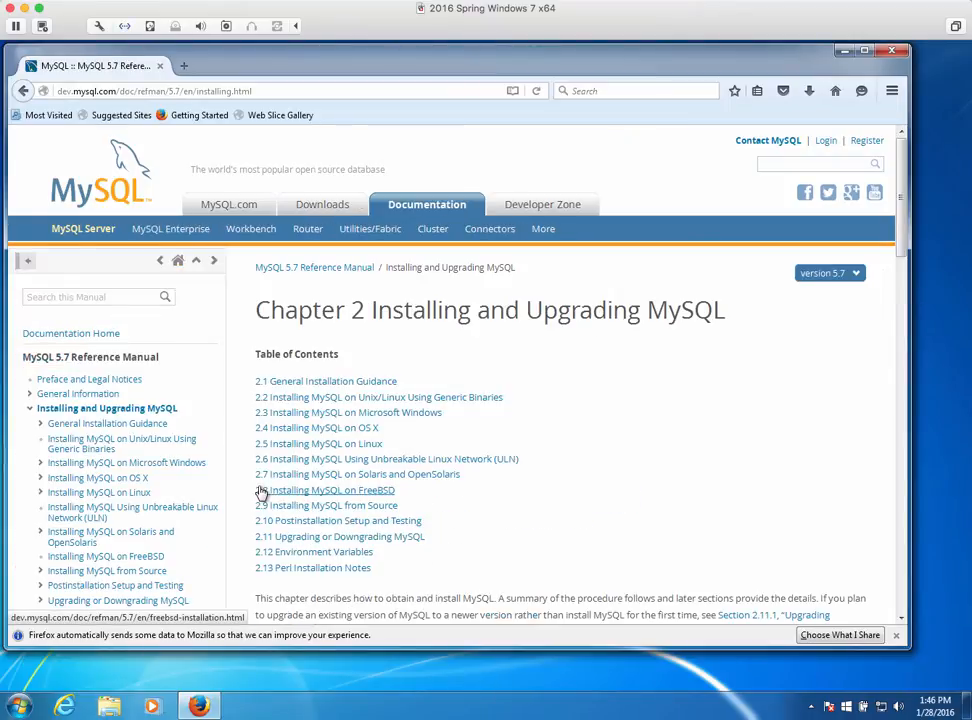
pyautogui.click(288, 418)
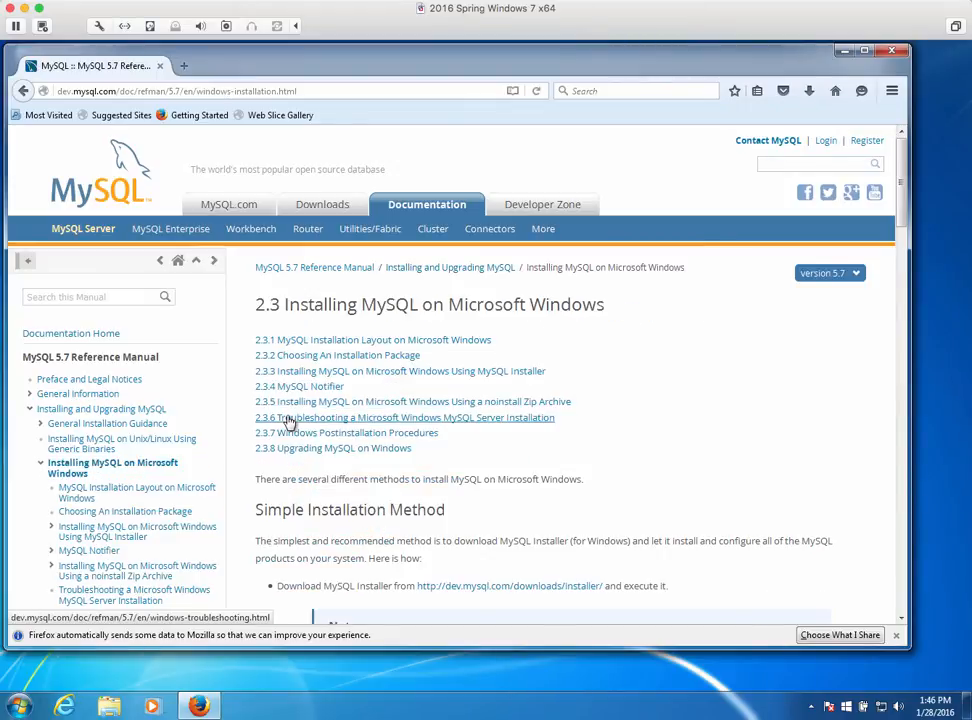
pyautogui.scroll(-5, 321, 434)
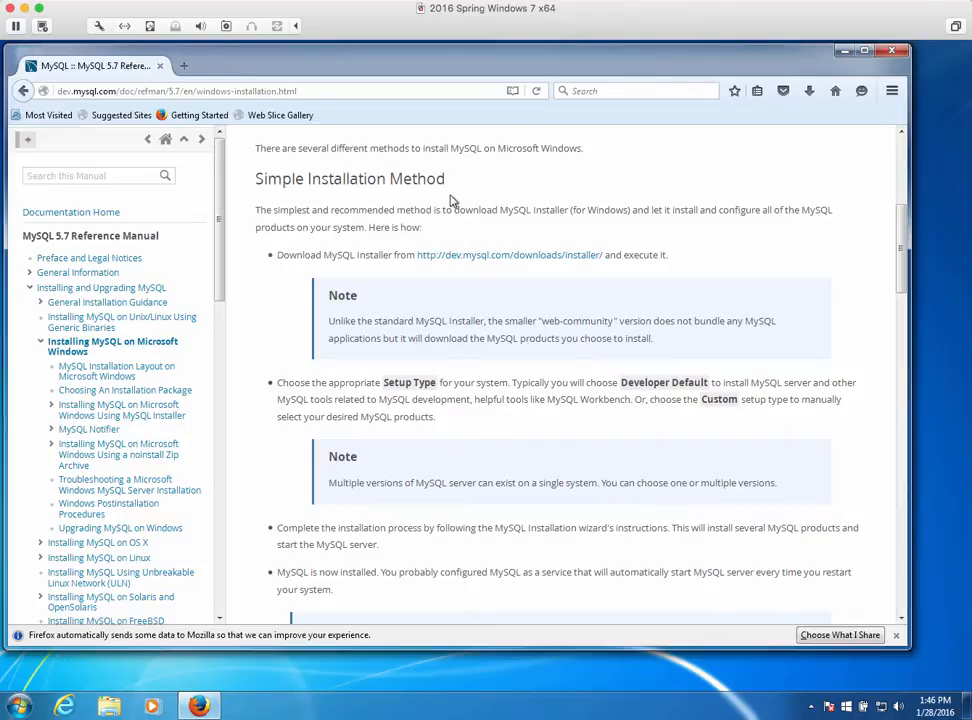
pyautogui.click(508, 258)
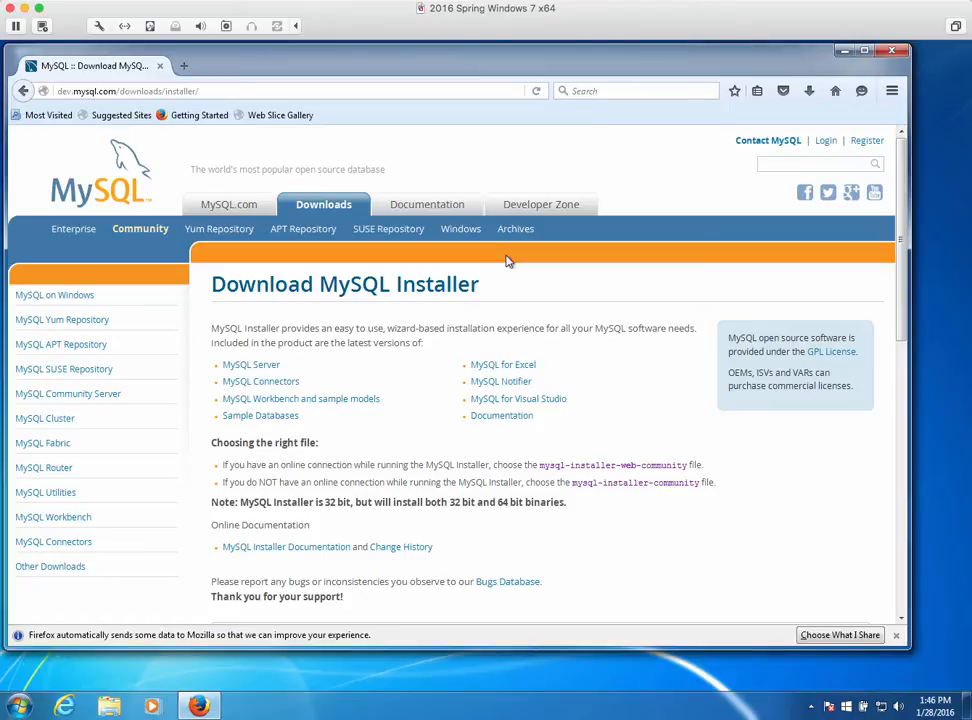
# Save the 1.6M mysql-installer-web-community-5.7.10.0.msi without signing in to Oracle
pyautogui.scroll(-5, 503, 338)
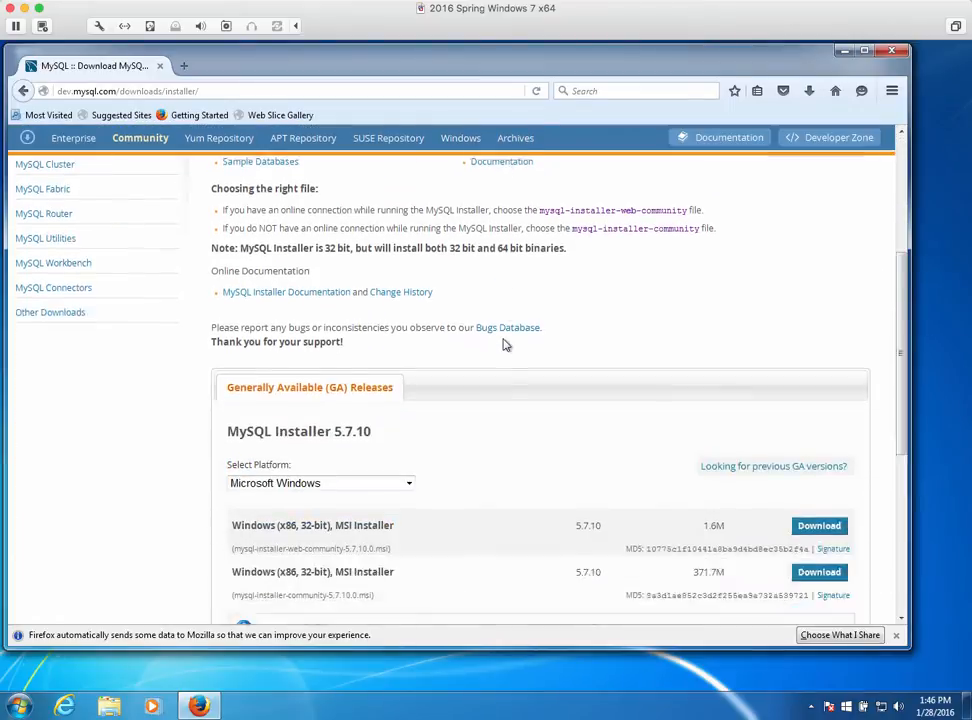
pyautogui.scroll(-3, 505, 344)
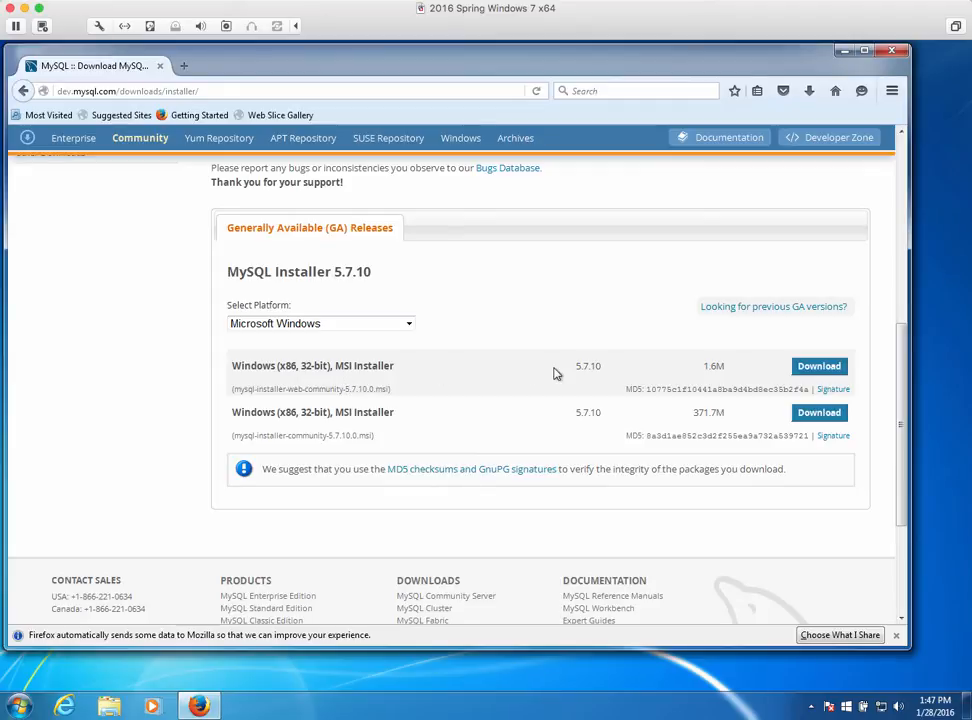
pyautogui.click(822, 367)
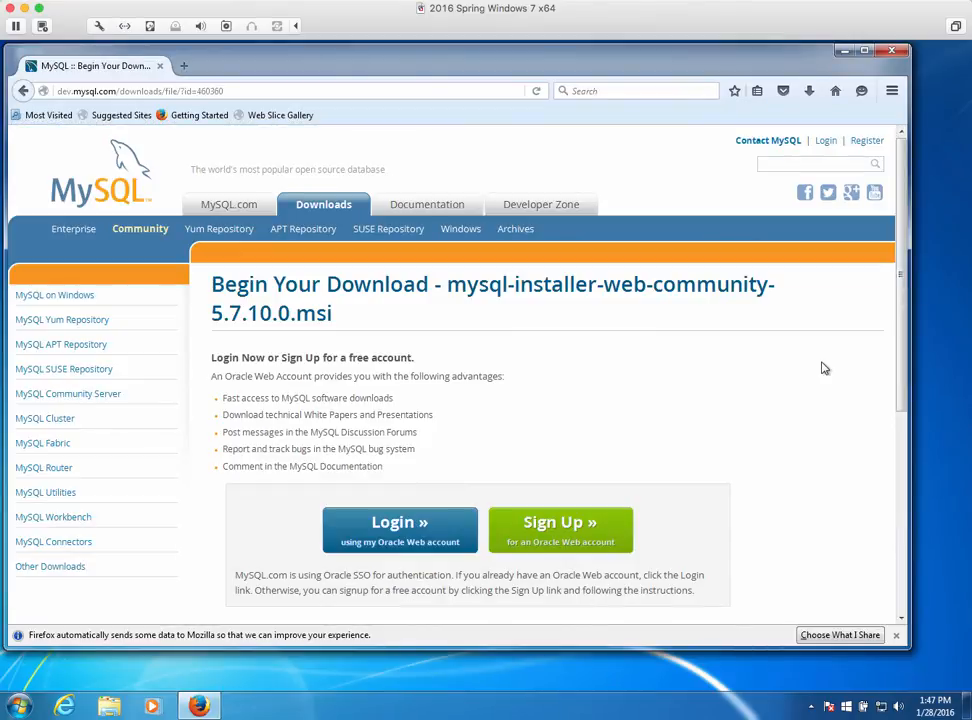
pyautogui.scroll(-5, 822, 367)
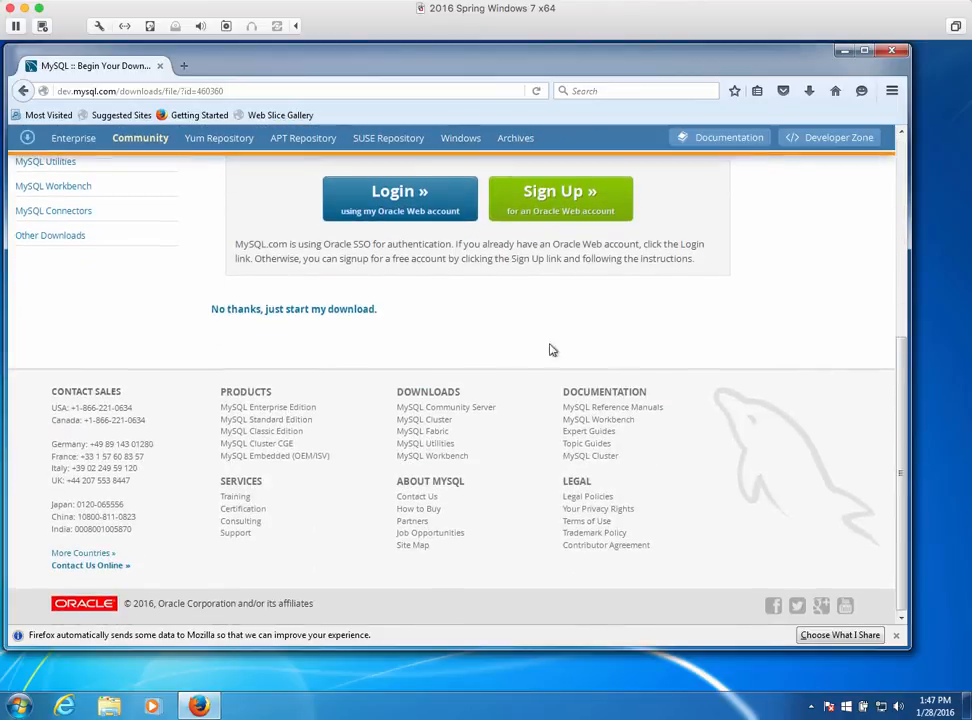
pyautogui.click(252, 311)
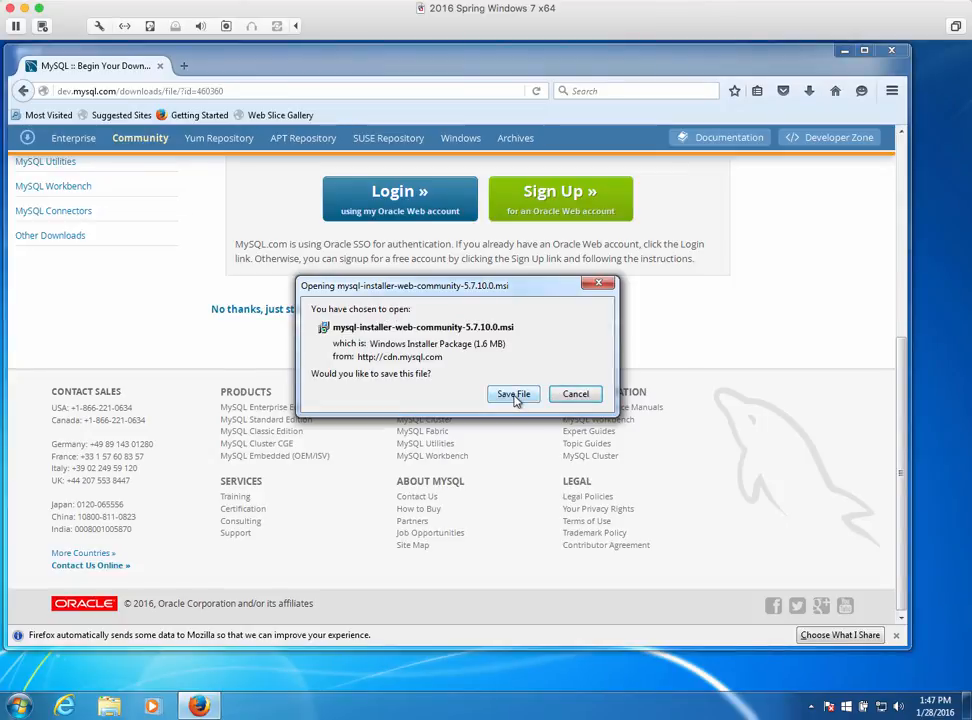
pyautogui.click(514, 396)
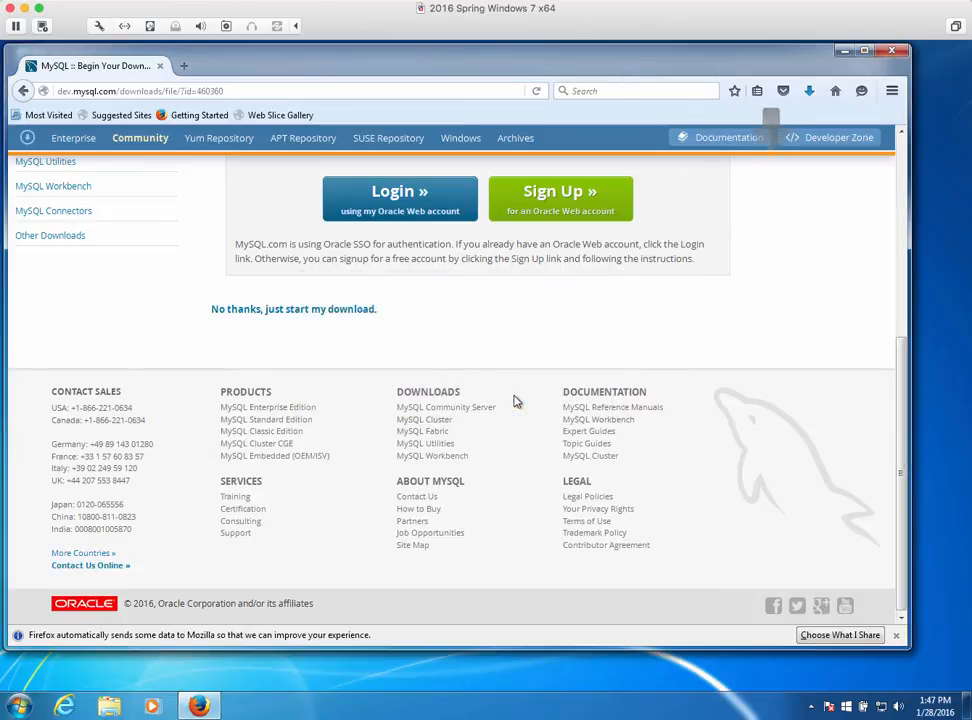
# Run mysql-installer-web-community-5.7.10.0 from the Downloads folder, accepting the security warning
pyautogui.click(110, 706)
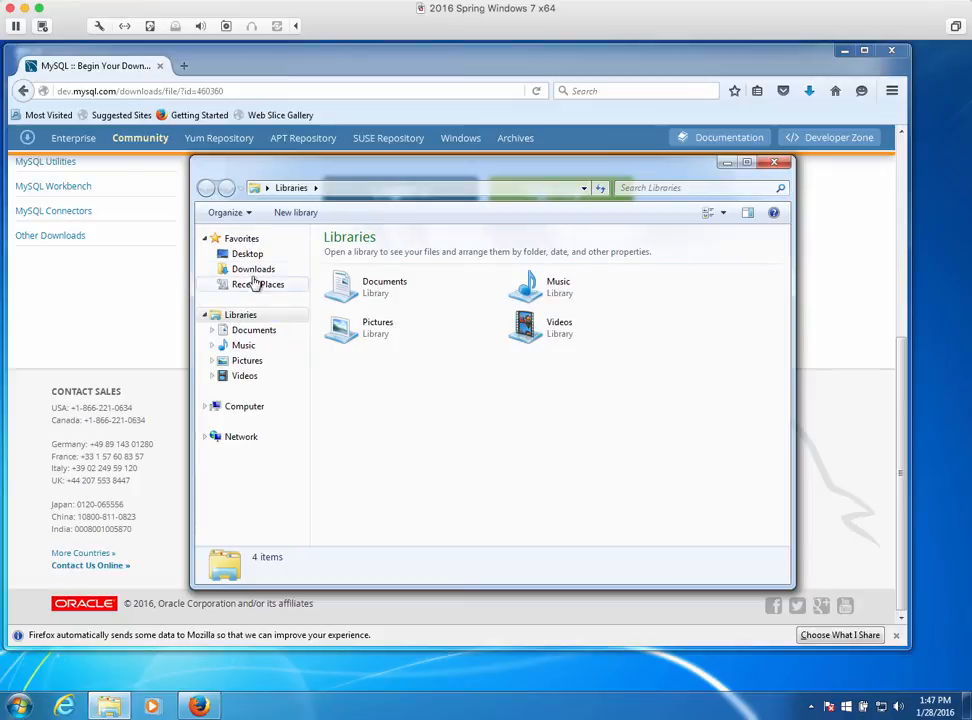
pyautogui.click(254, 270)
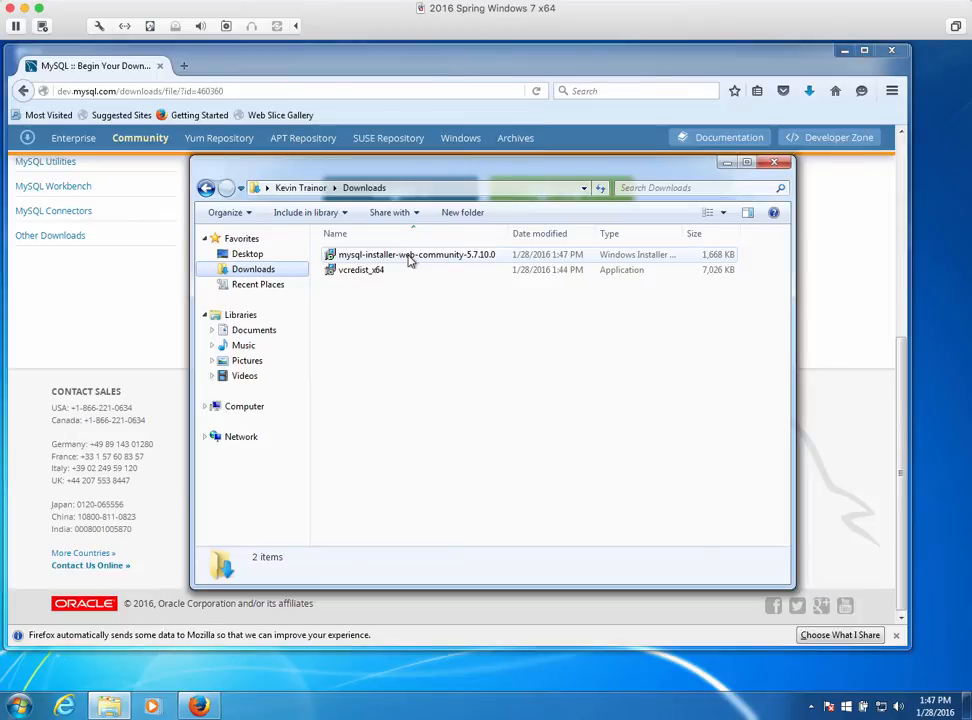
pyautogui.doubleClick(410, 258)
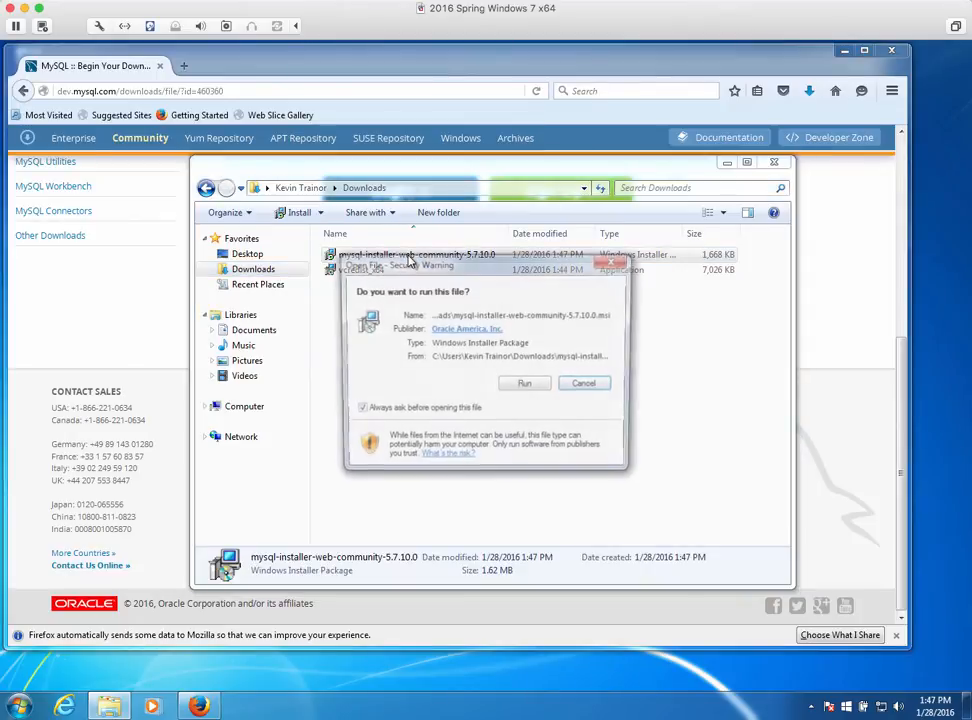
pyautogui.click(526, 386)
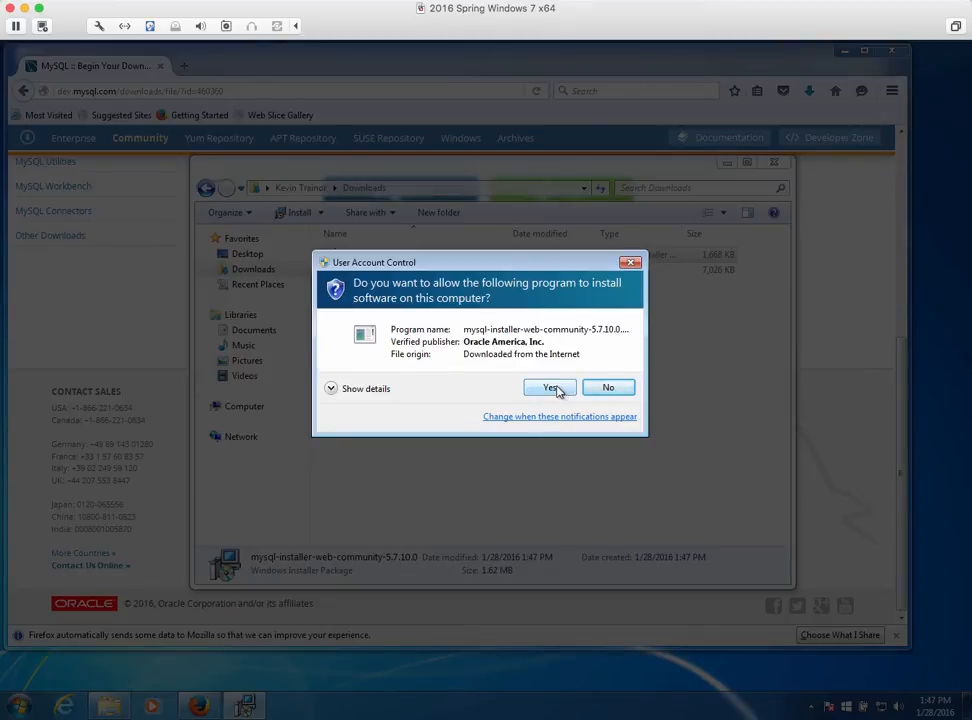
# Approve the User Account Control prompts so MySQL Installer 1.4 launches
pyautogui.click(552, 388)
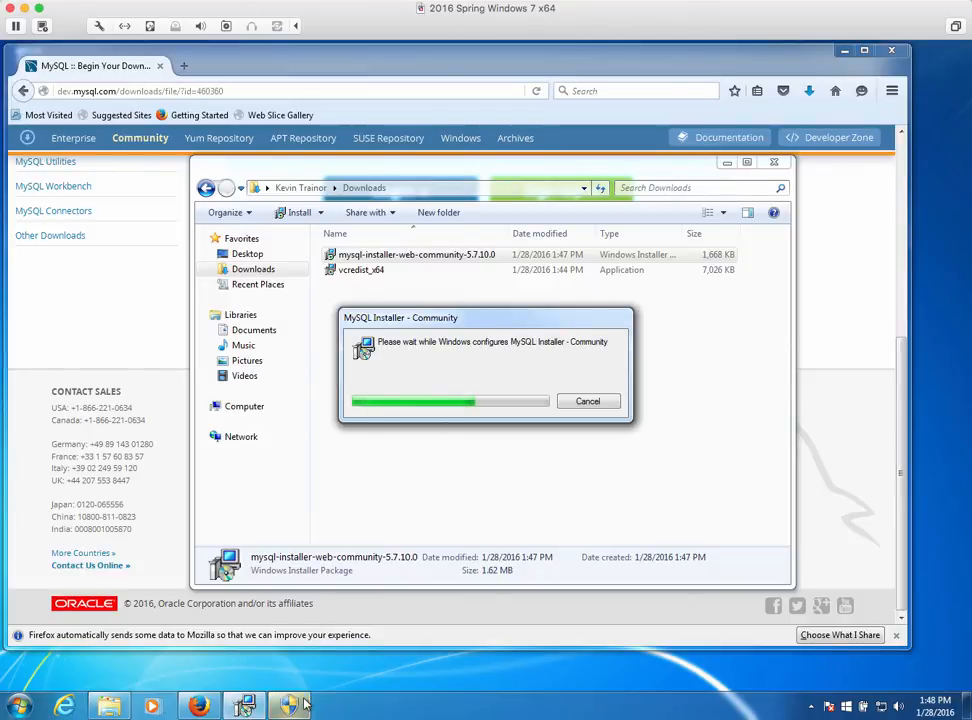
pyautogui.moveTo(287, 706)
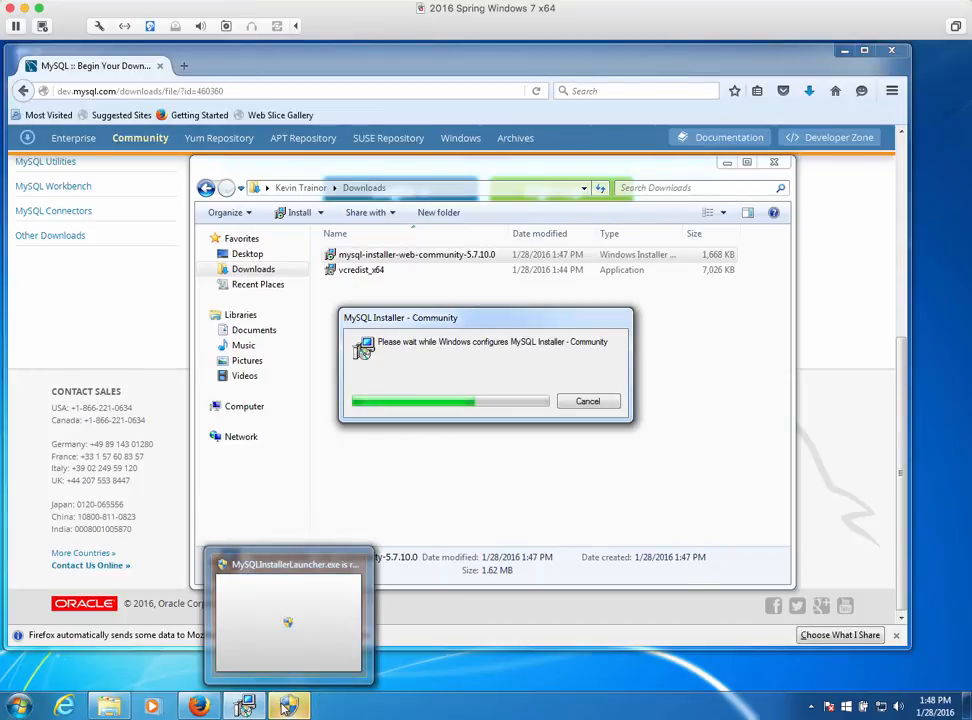
pyautogui.click(287, 706)
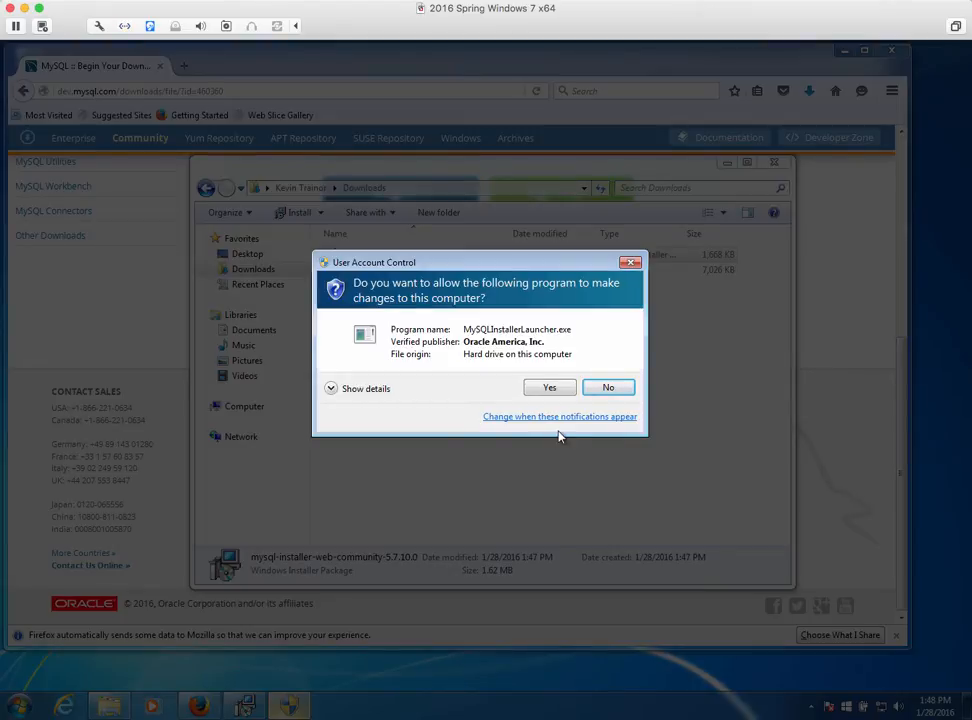
pyautogui.click(549, 387)
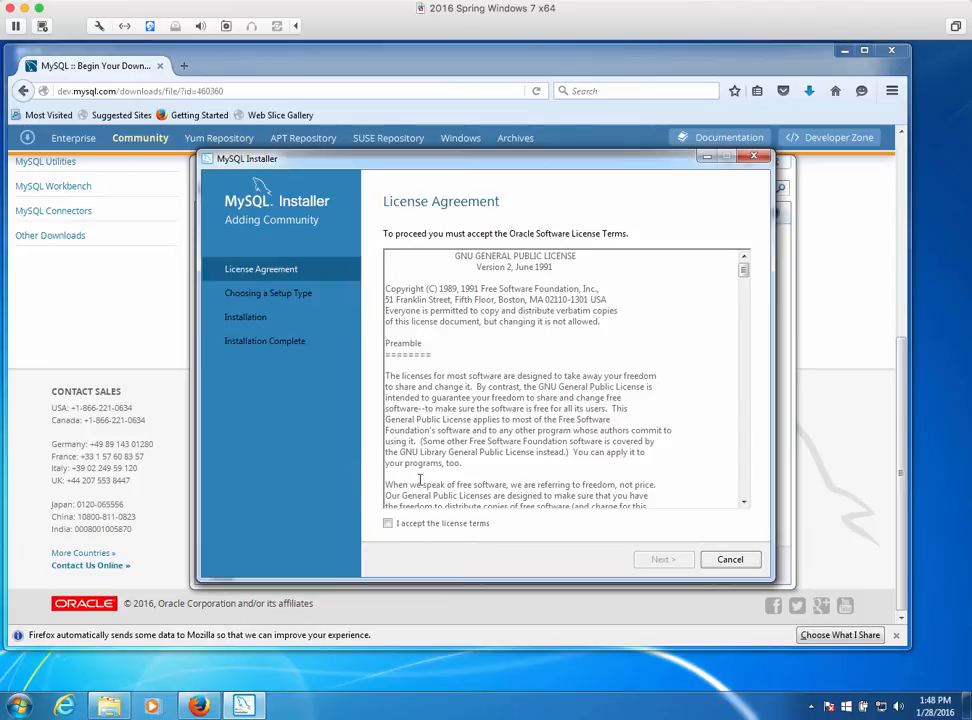
# Accept the license terms and choose the Custom setup type
pyautogui.click(387, 526)
pyautogui.click(665, 562)
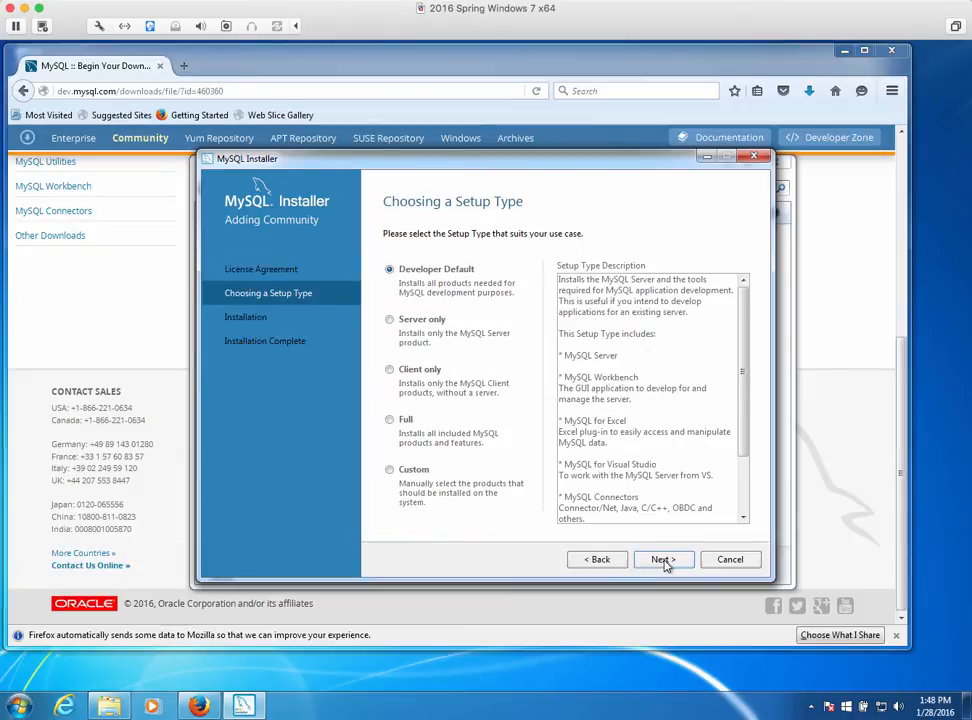
pyautogui.click(390, 472)
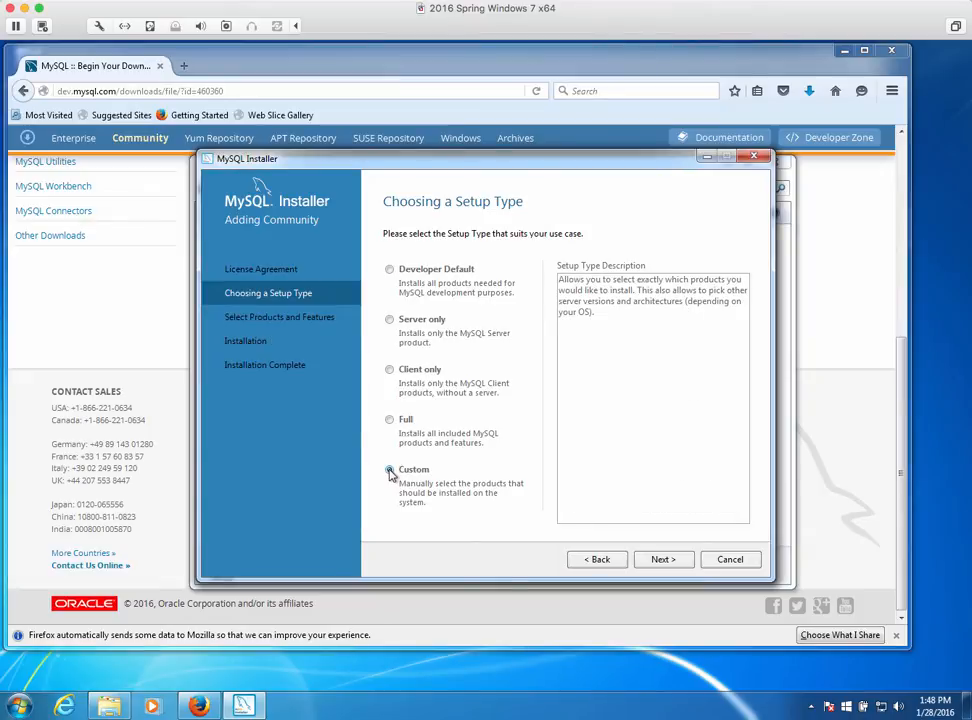
pyautogui.click(664, 560)
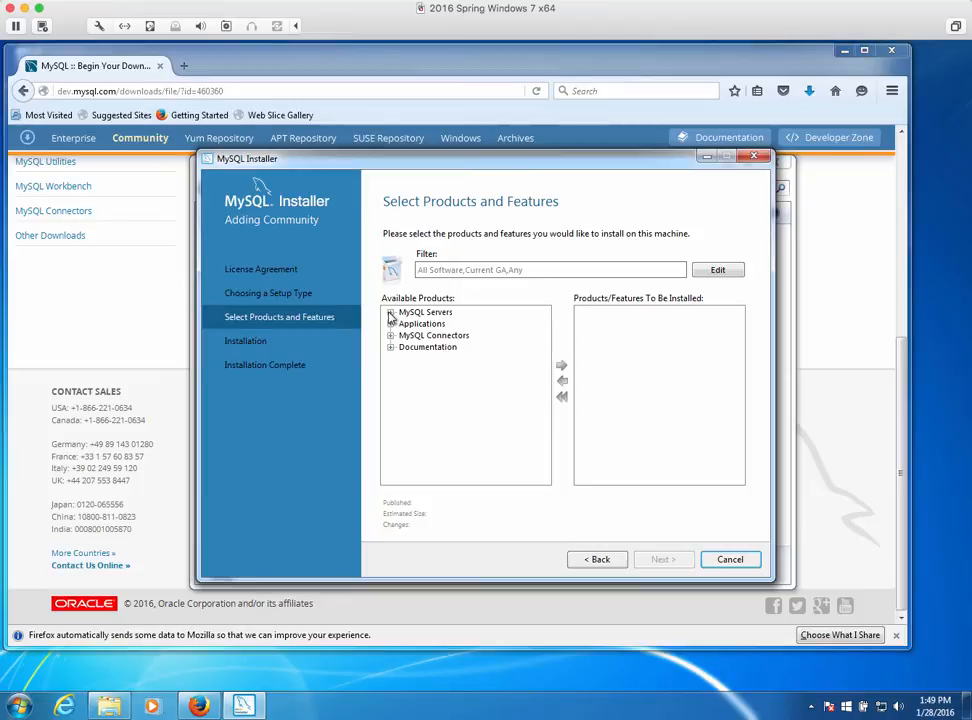
# Add MySQL Server 5.7.10 X64 to the products to install
pyautogui.click(390, 313)
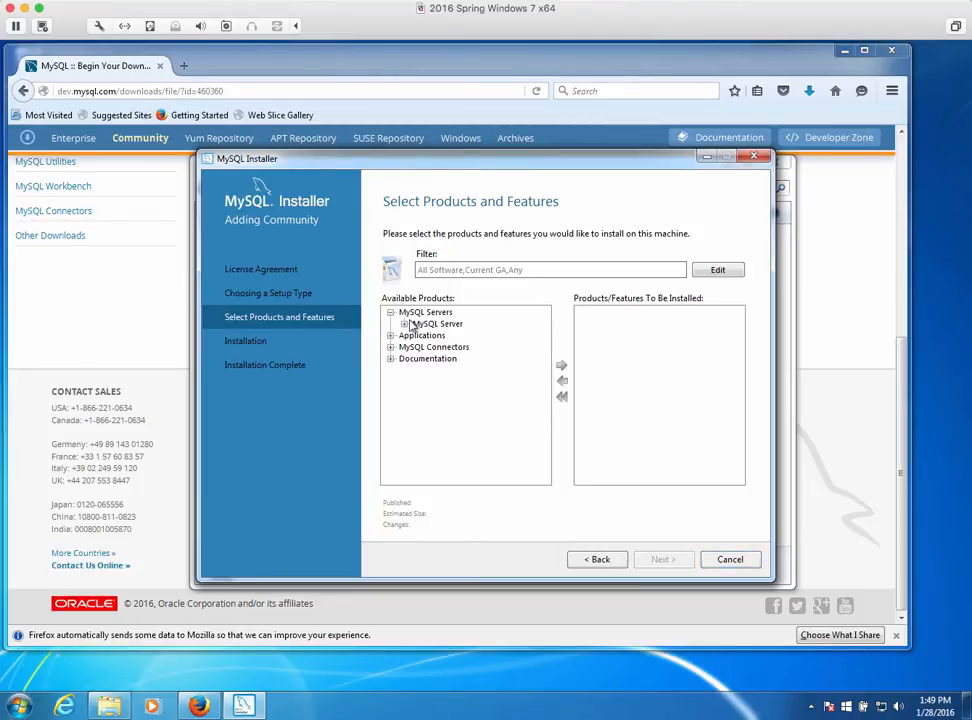
pyautogui.click(404, 324)
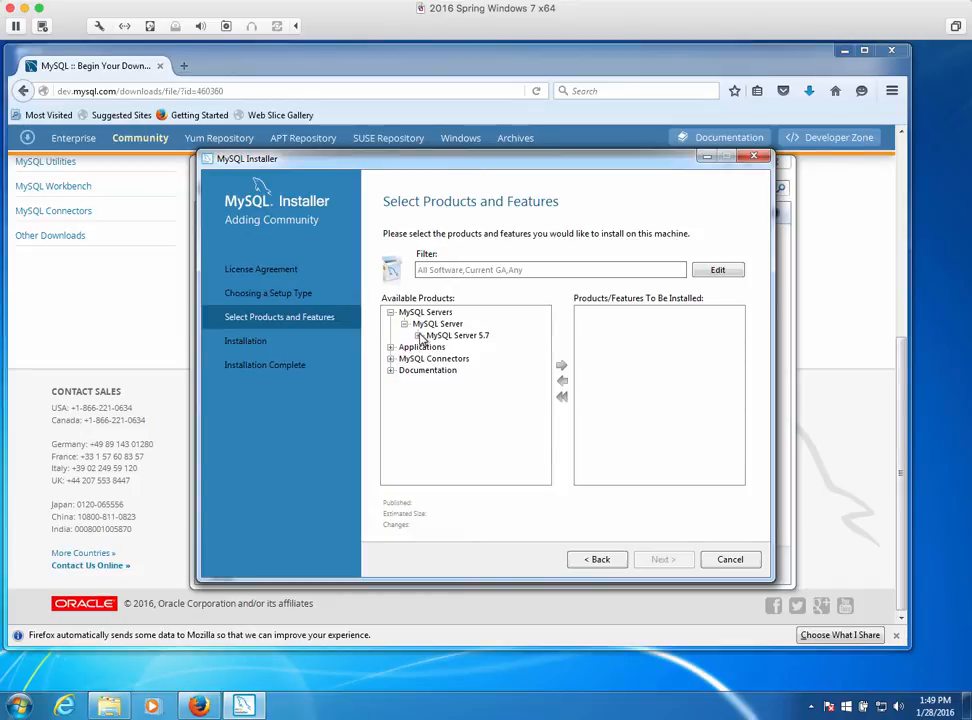
pyautogui.click(418, 336)
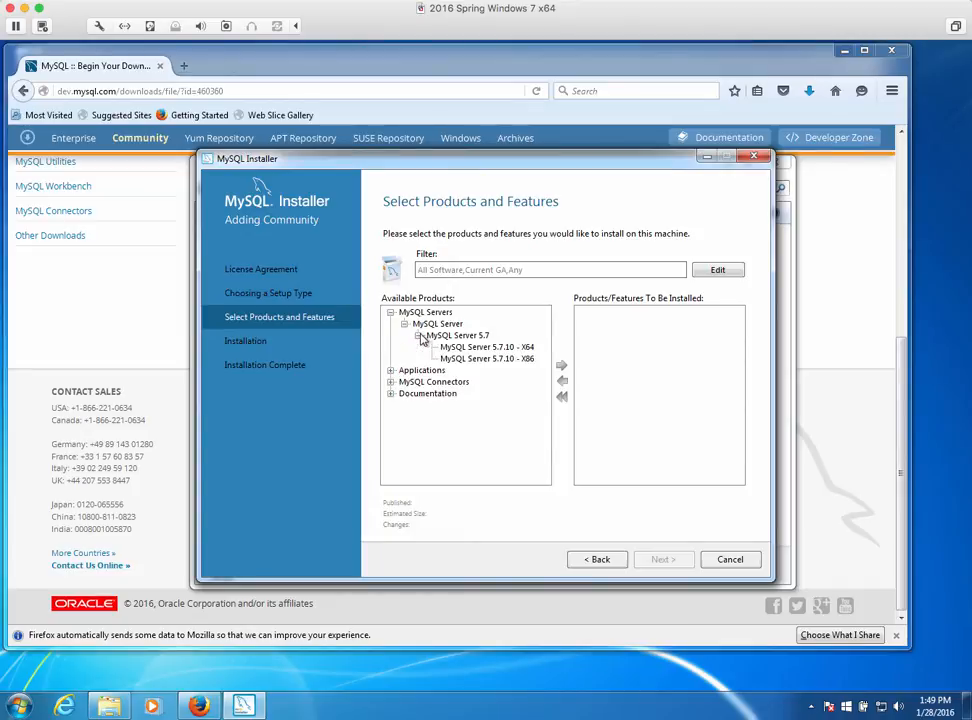
pyautogui.click(510, 348)
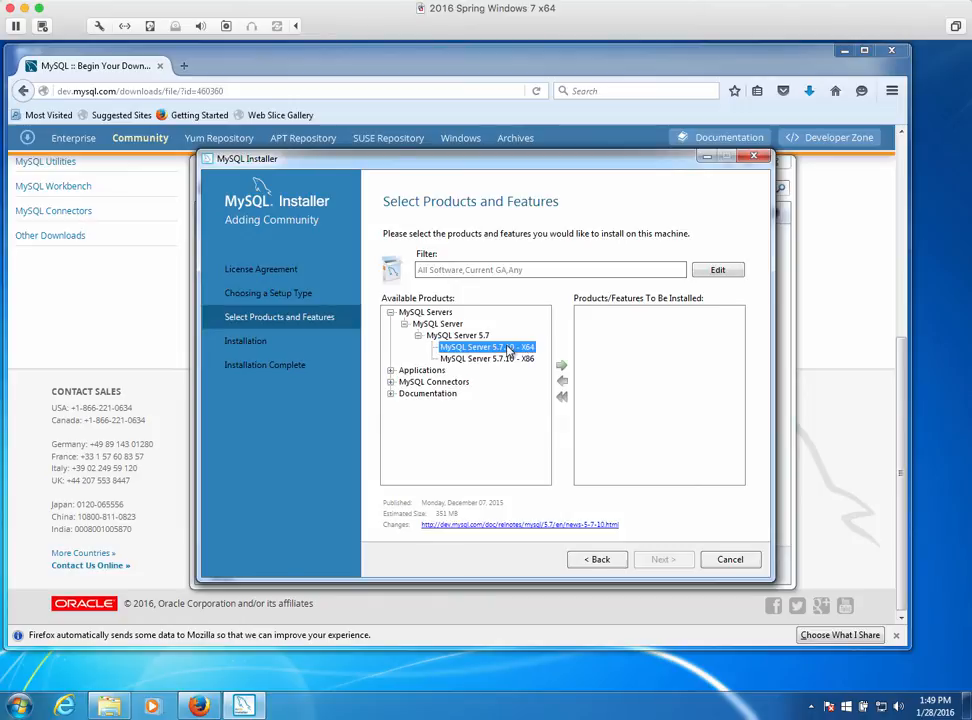
pyautogui.click(561, 366)
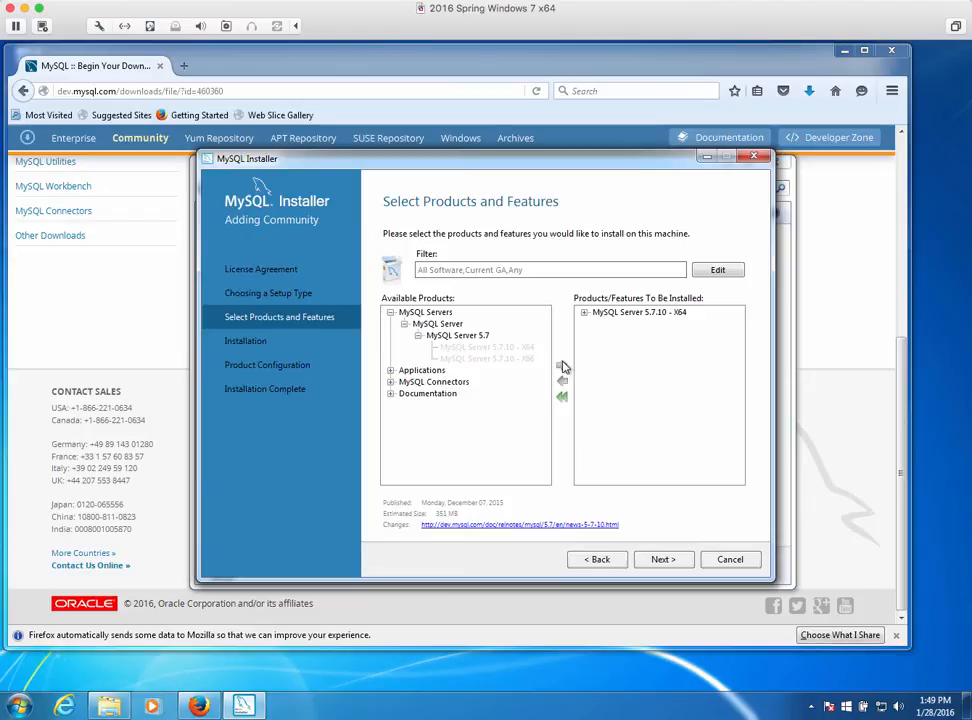
# Add MySQL Workbench 6.3.6 X64 from Applications to the install list
pyautogui.click(391, 371)
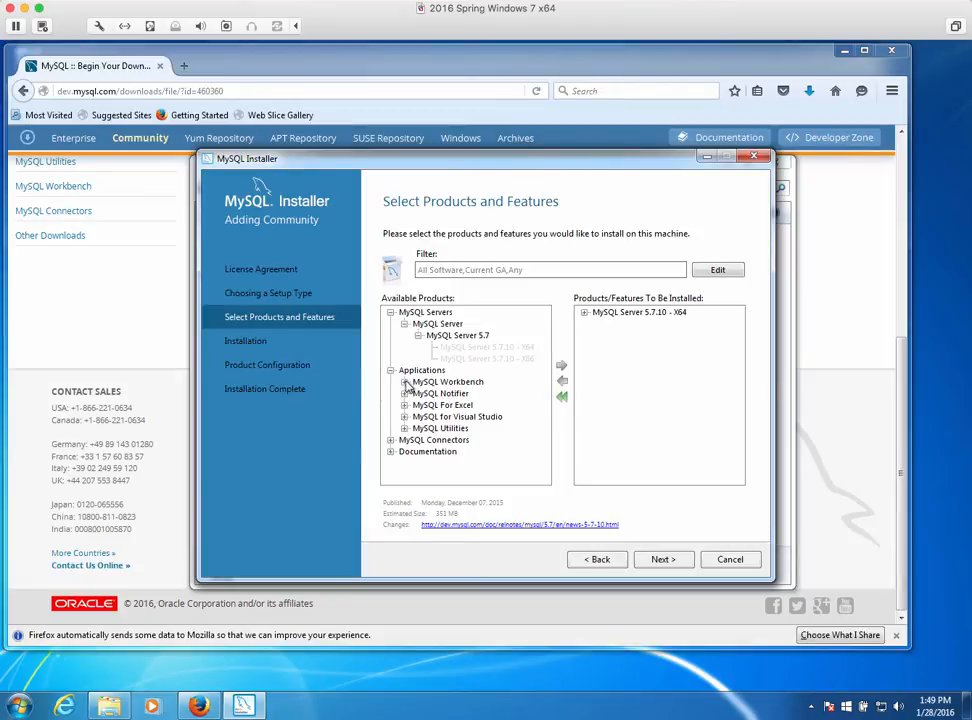
pyautogui.click(405, 383)
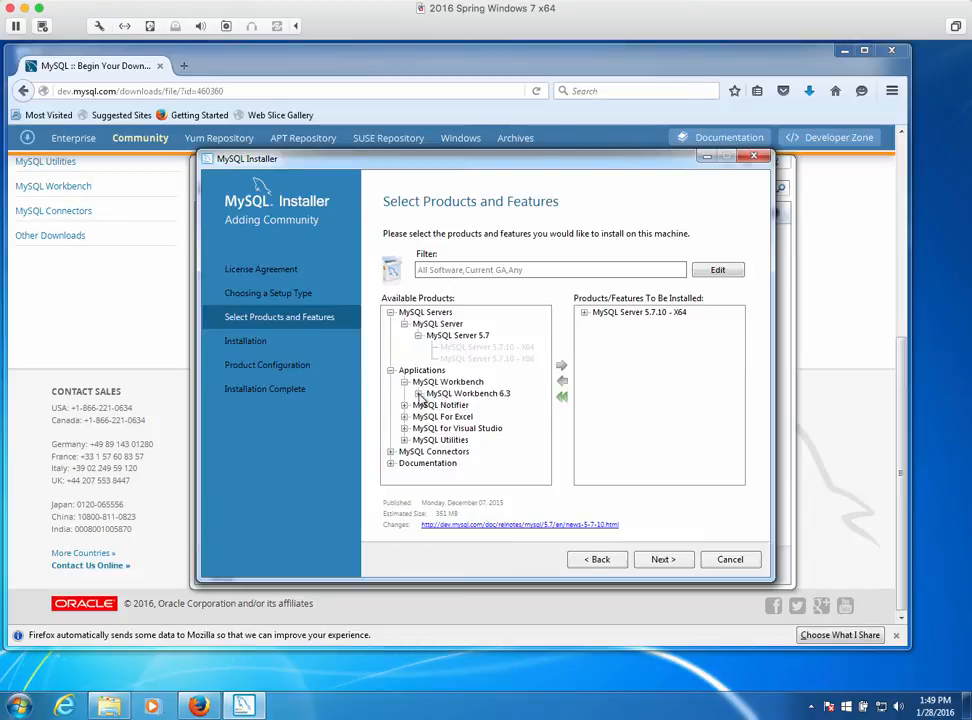
pyautogui.click(419, 394)
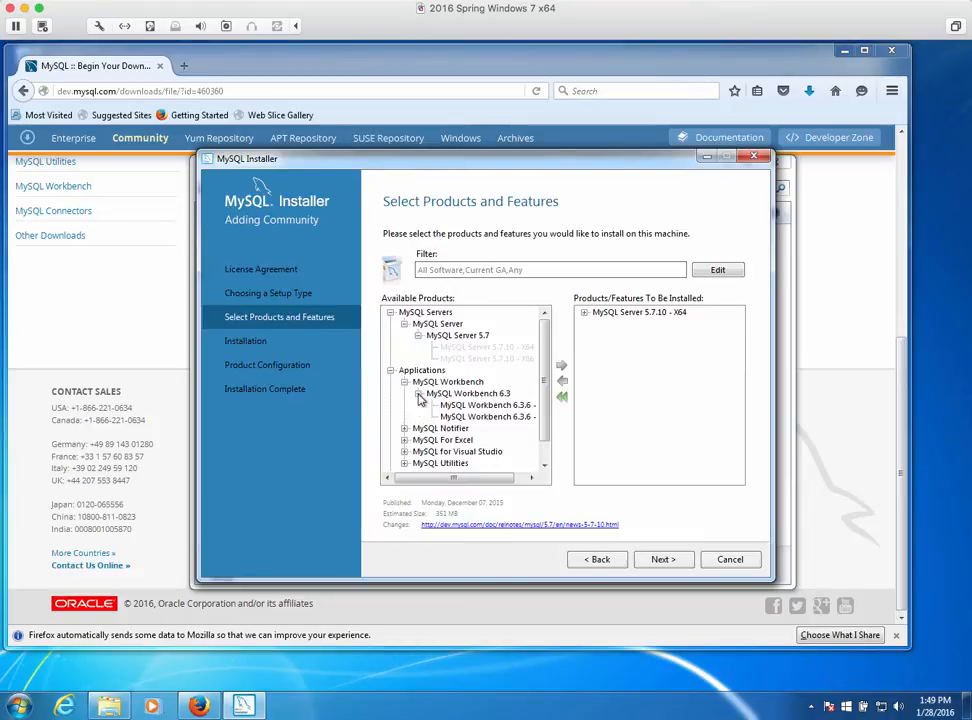
pyautogui.click(480, 406)
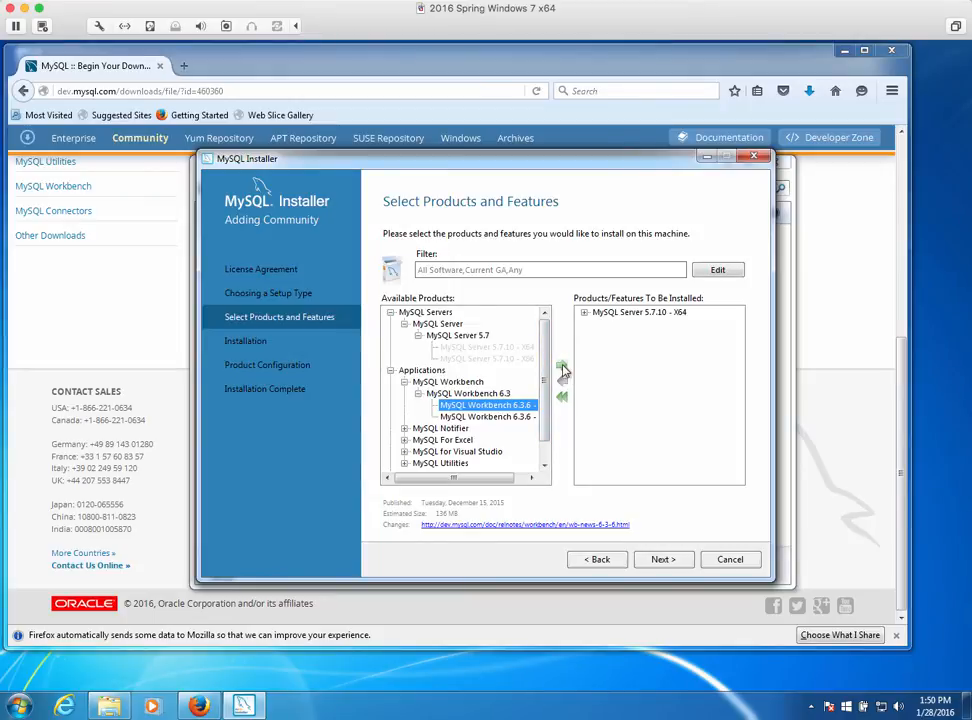
pyautogui.click(563, 370)
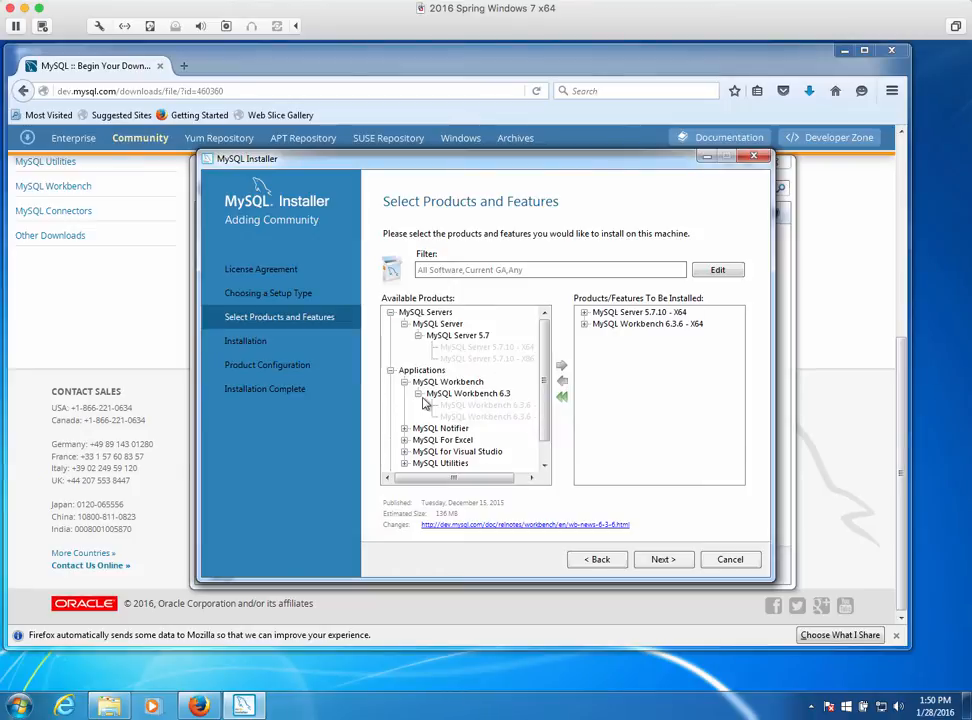
# Add MySQL Fabric 1.5.6 & MySQL Utilities 1.5.6 to the install list
pyautogui.click(405, 465)
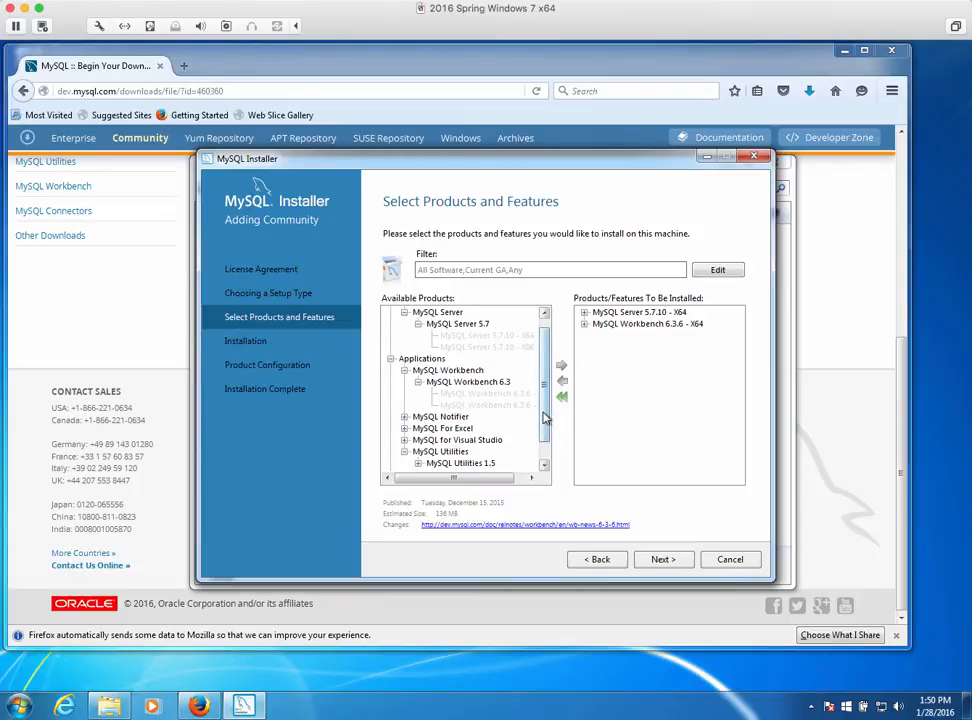
pyautogui.moveTo(545, 418); pyautogui.dragTo(546, 444)
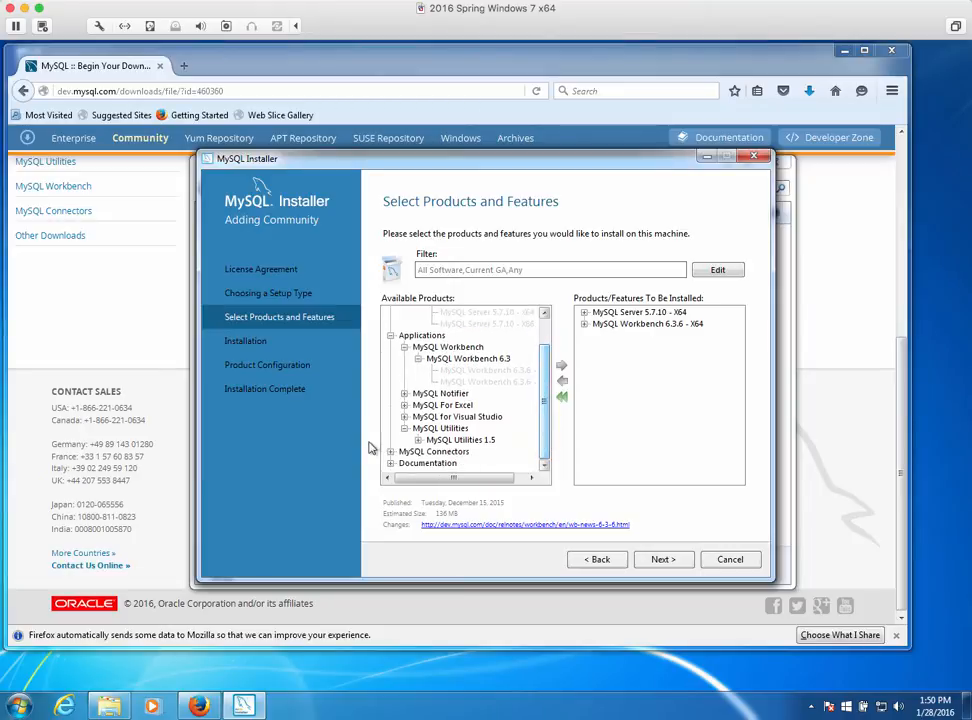
pyautogui.click(419, 441)
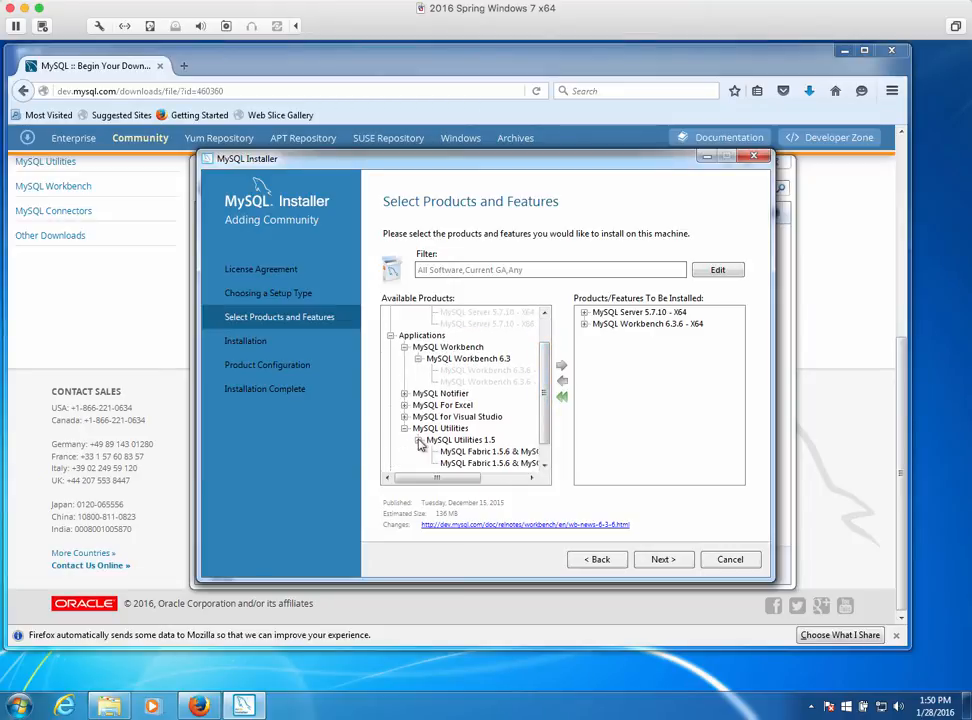
pyautogui.moveTo(546, 425); pyautogui.dragTo(546, 434)
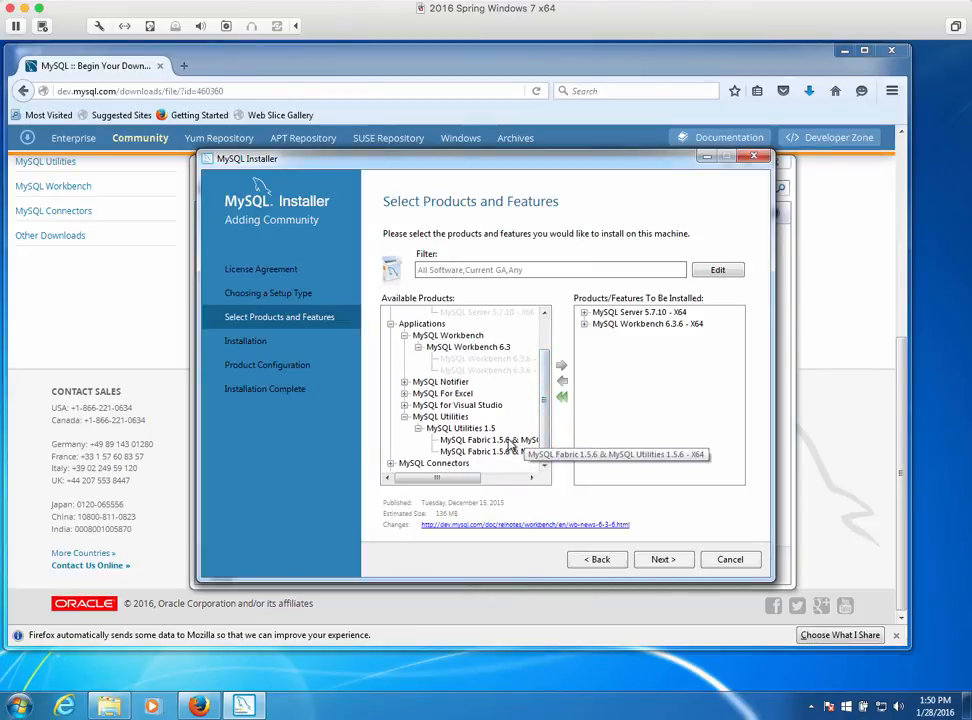
pyautogui.click(512, 443)
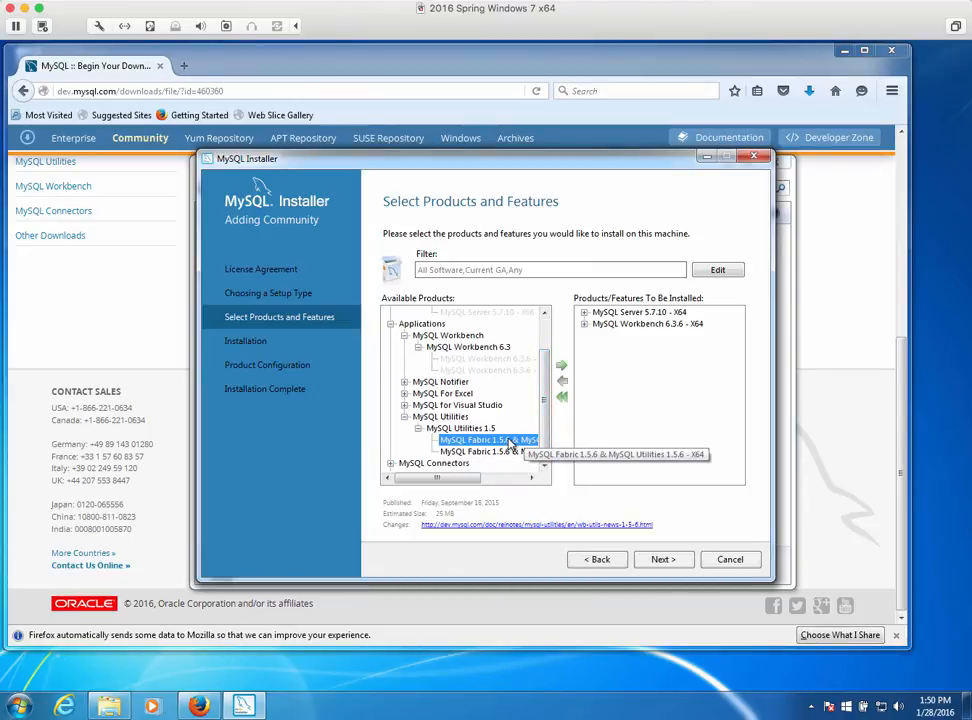
pyautogui.click(563, 367)
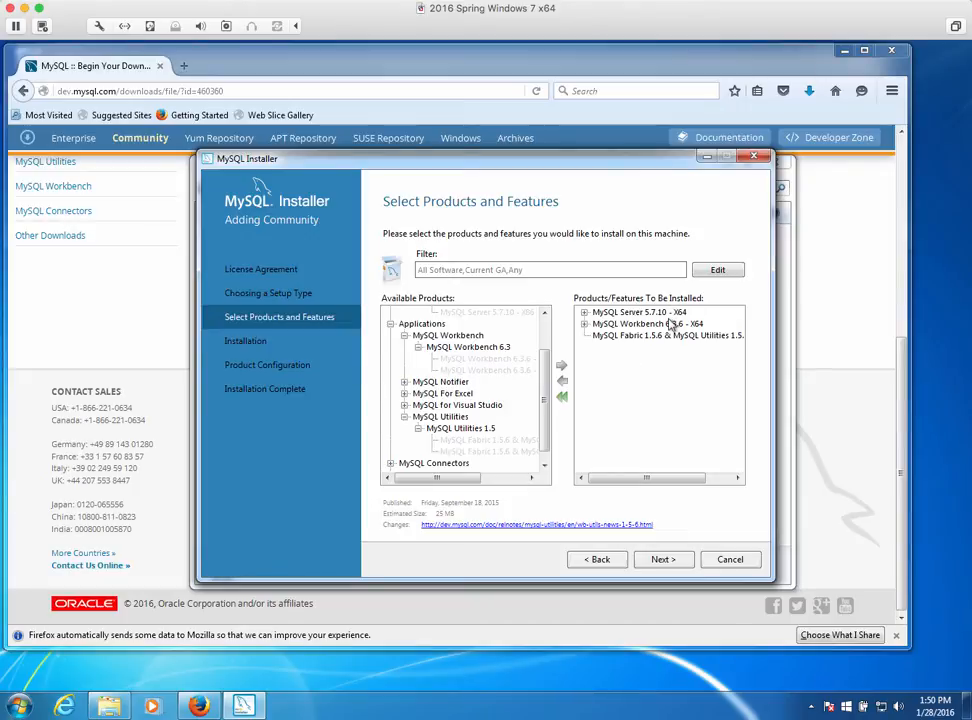
# Go to the Installation page and execute the download and install of the three products
pyautogui.click(664, 560)
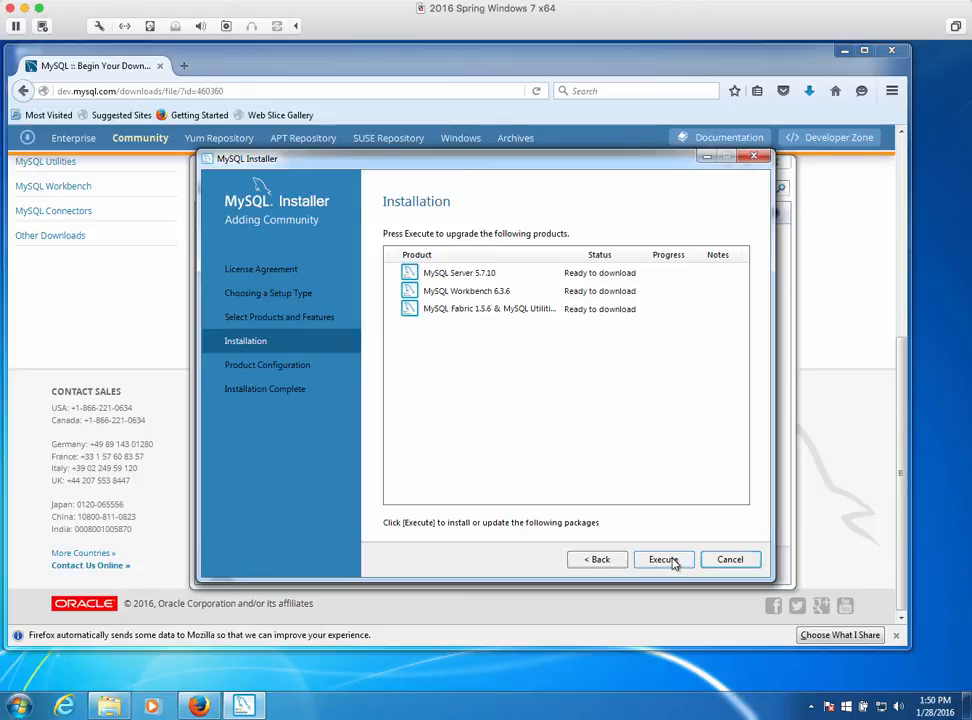
pyautogui.click(671, 561)
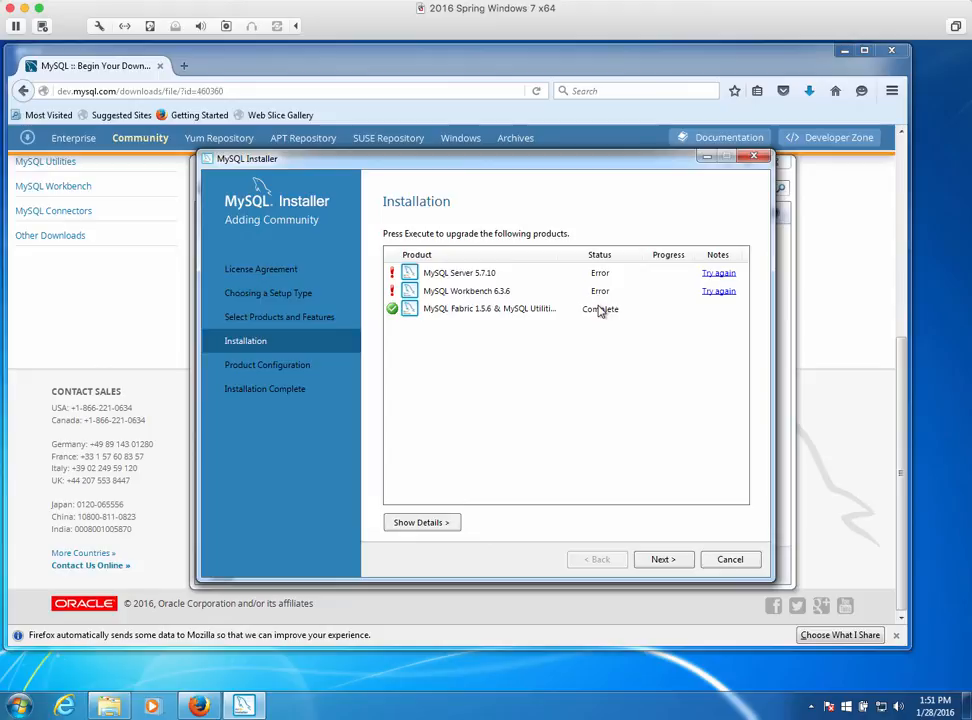
# Retry the failed Workbench and MySQL Server installs, then continue to Product Configuration
pyautogui.click(718, 292)
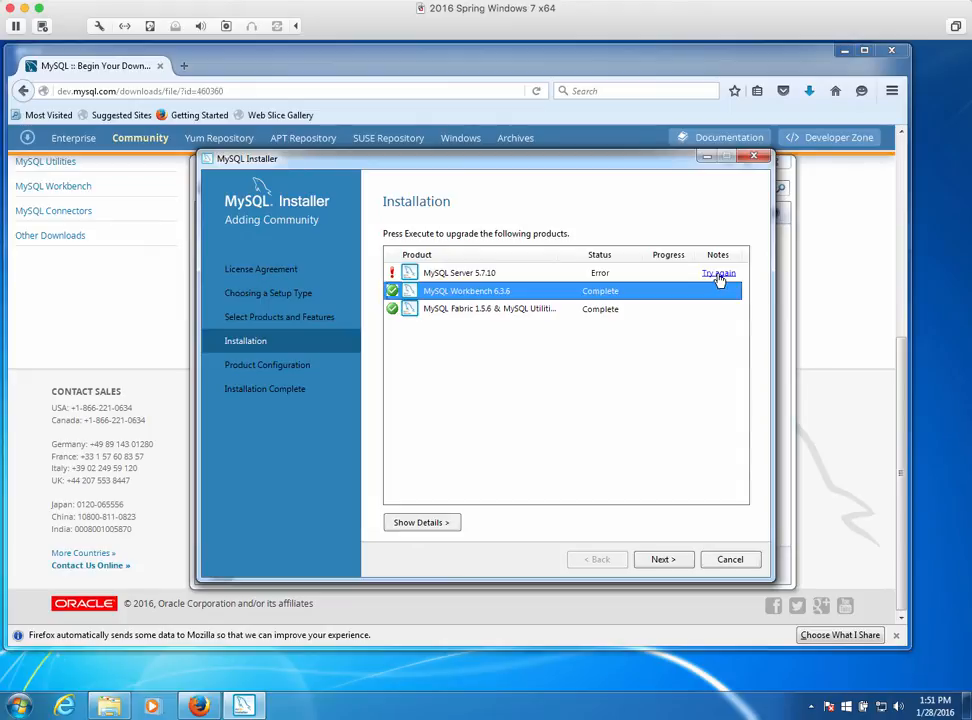
pyautogui.click(718, 275)
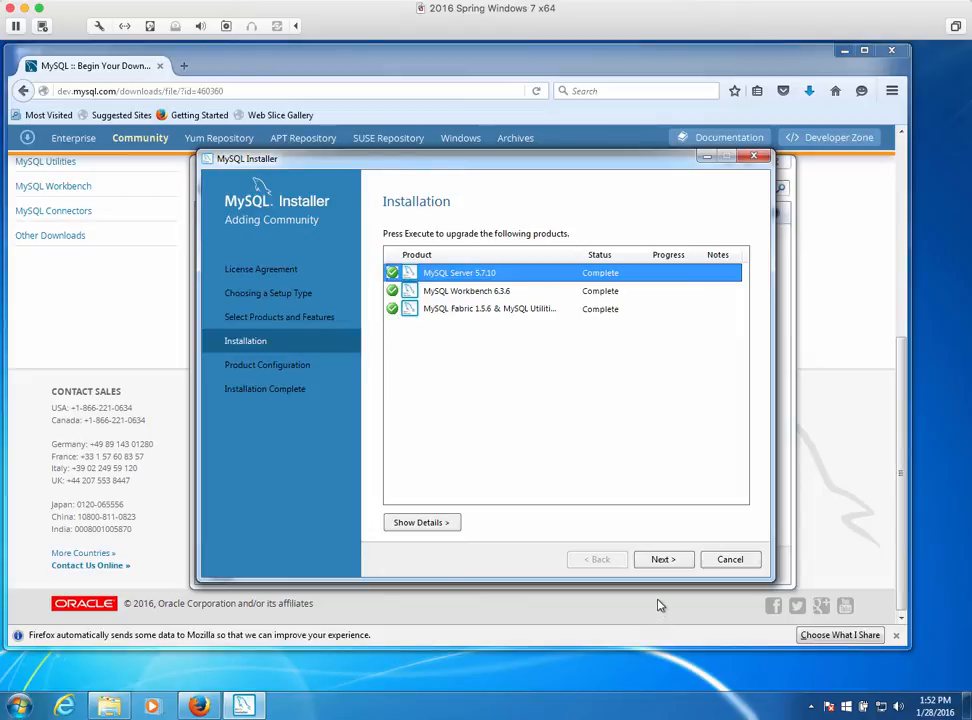
pyautogui.click(660, 559)
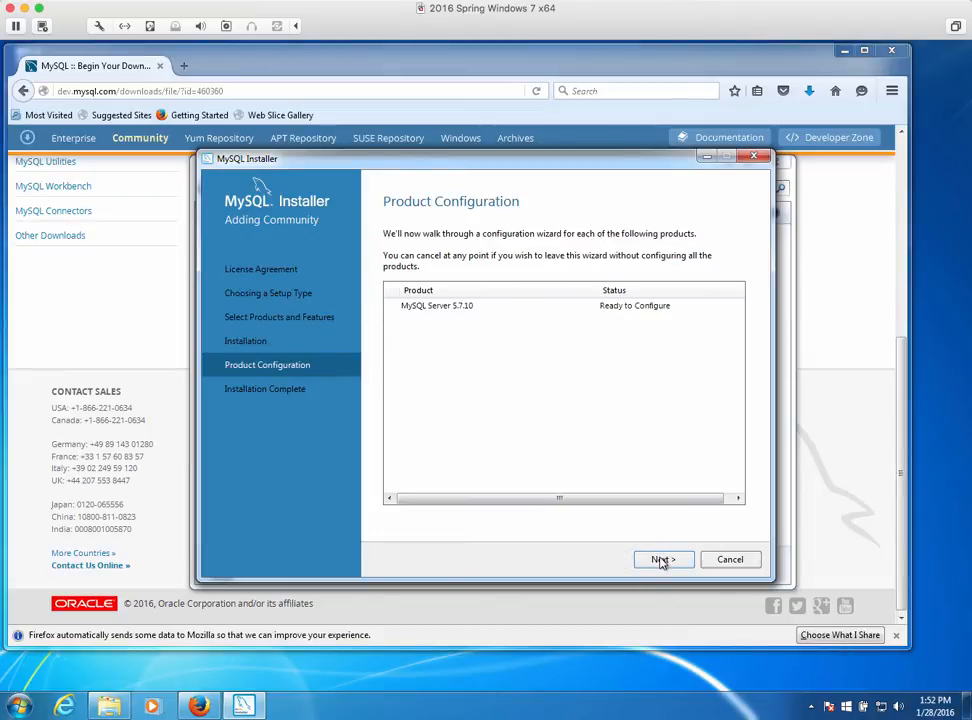
# Keep the Development Machine type and port 3306 networking defaults for MySQL Server 5.7.10
pyautogui.click(660, 560)
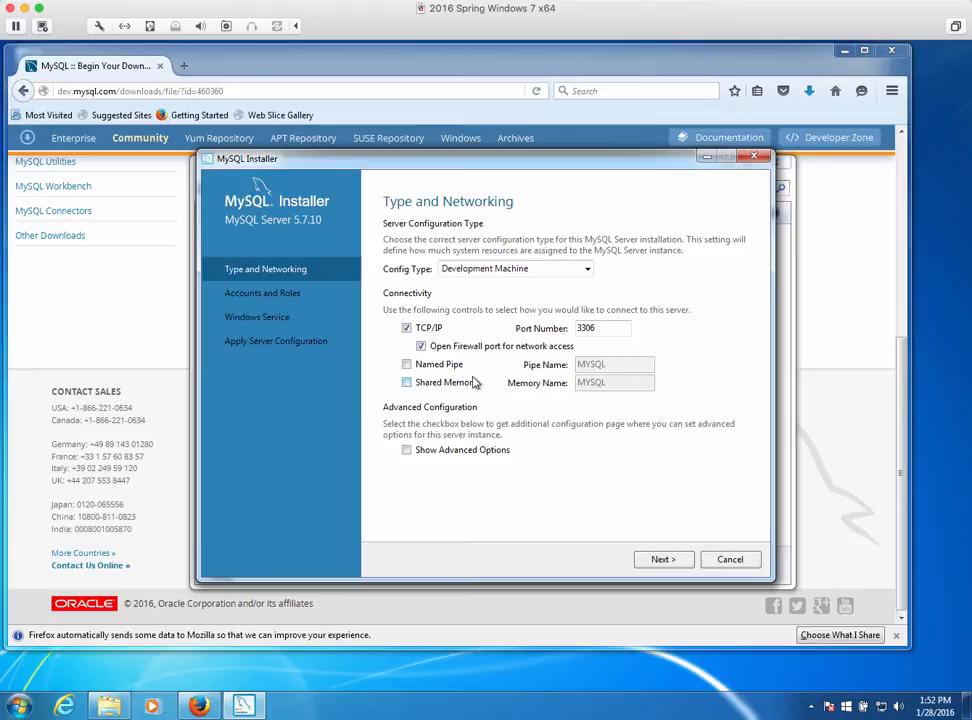
pyautogui.click(663, 560)
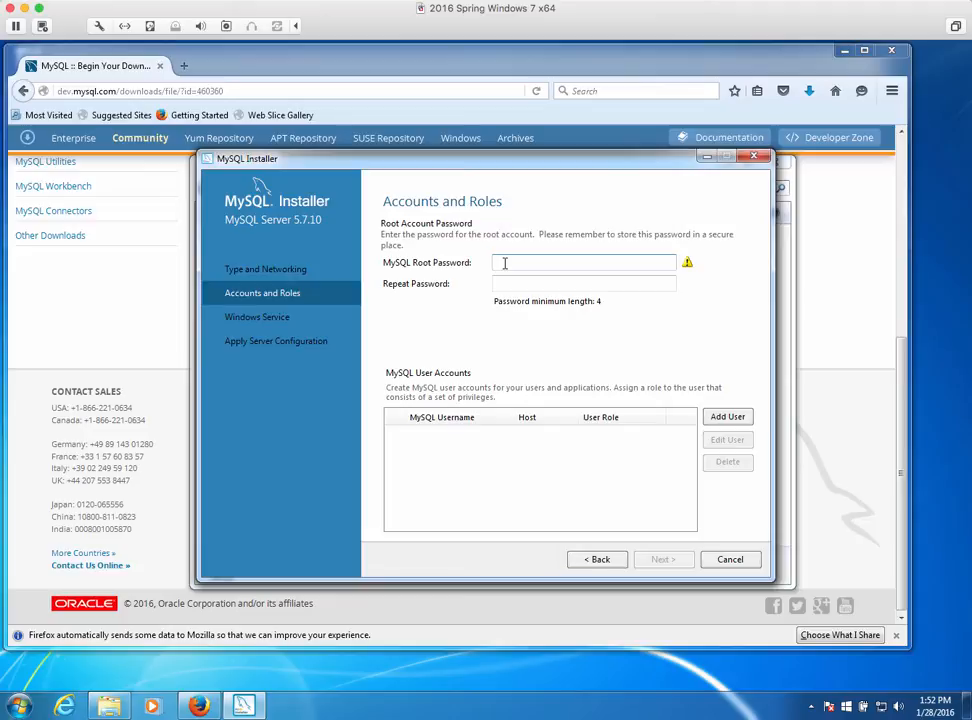
# Set and confirm the root account password, keeping the MySQL57 service under Standard System Account
pyautogui.write('mysql12')
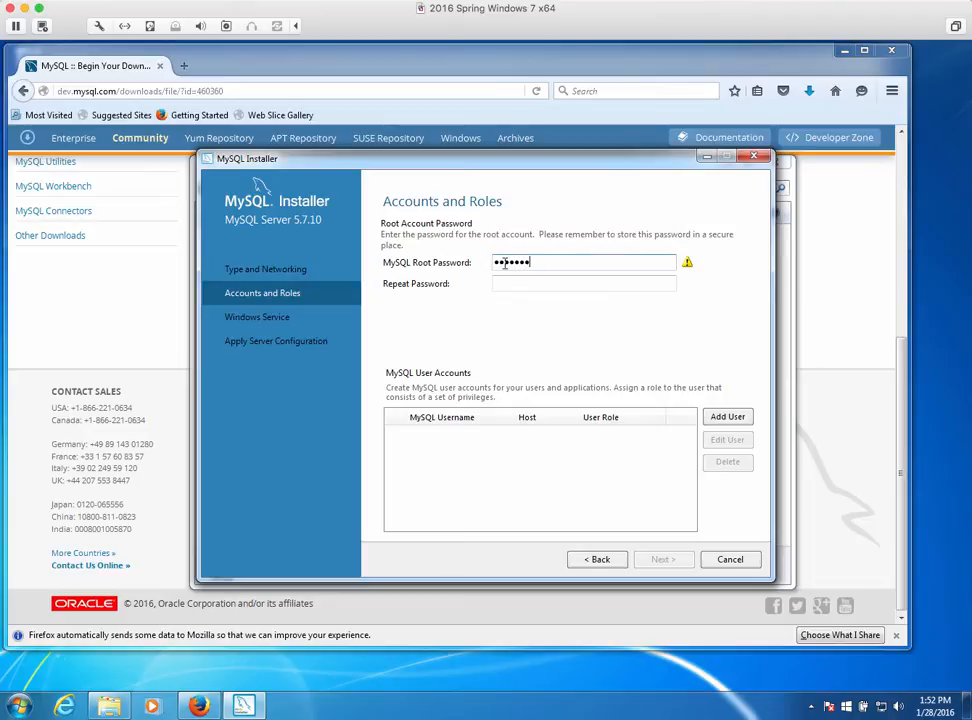
pyautogui.click(517, 289)
pyautogui.write('mysql12')
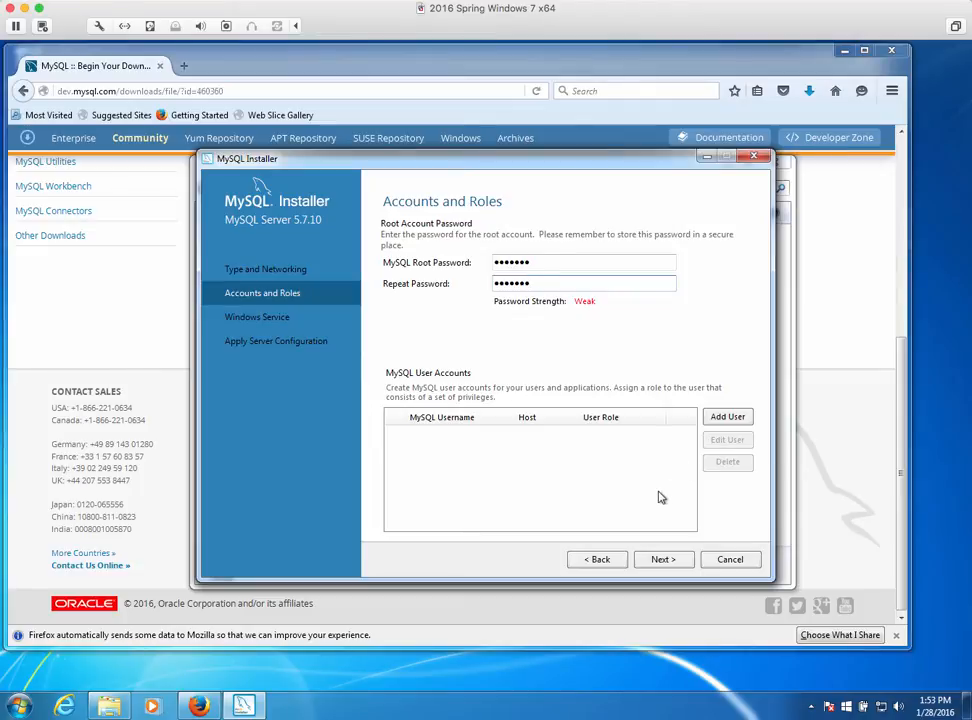
pyautogui.click(664, 560)
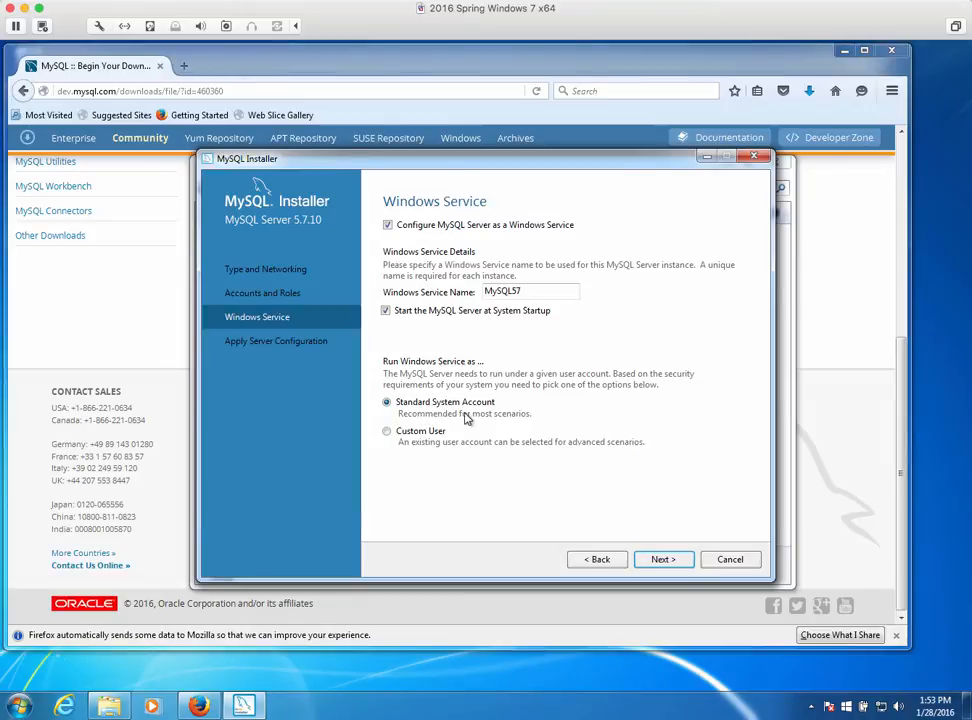
pyautogui.click(663, 560)
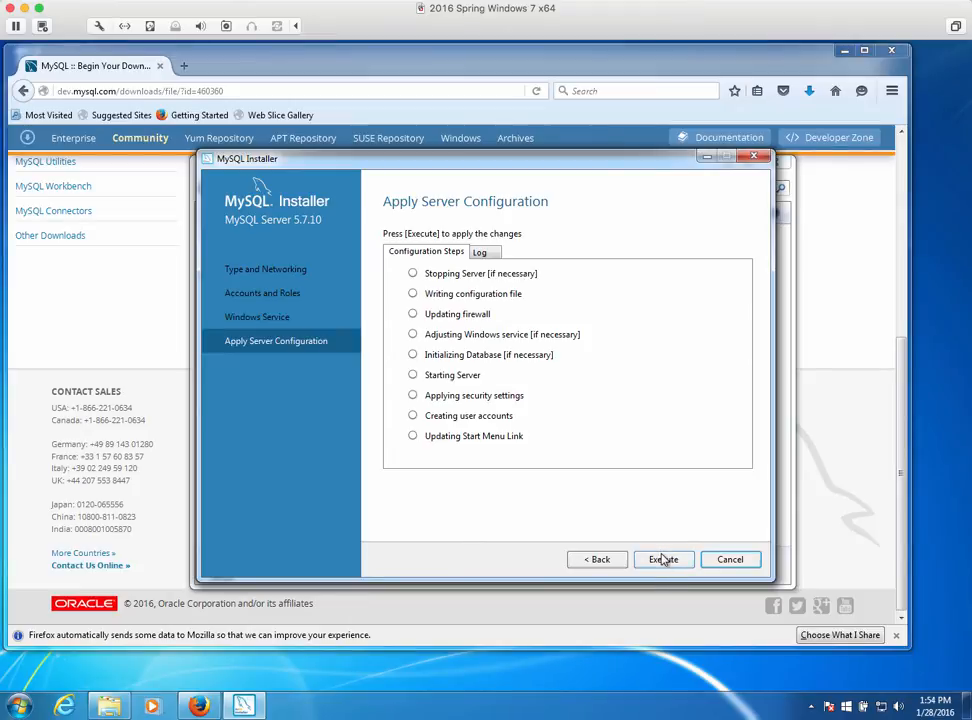
# Execute the server configuration, then finish the installer with Start MySQL Workbench checked
pyautogui.click(663, 560)
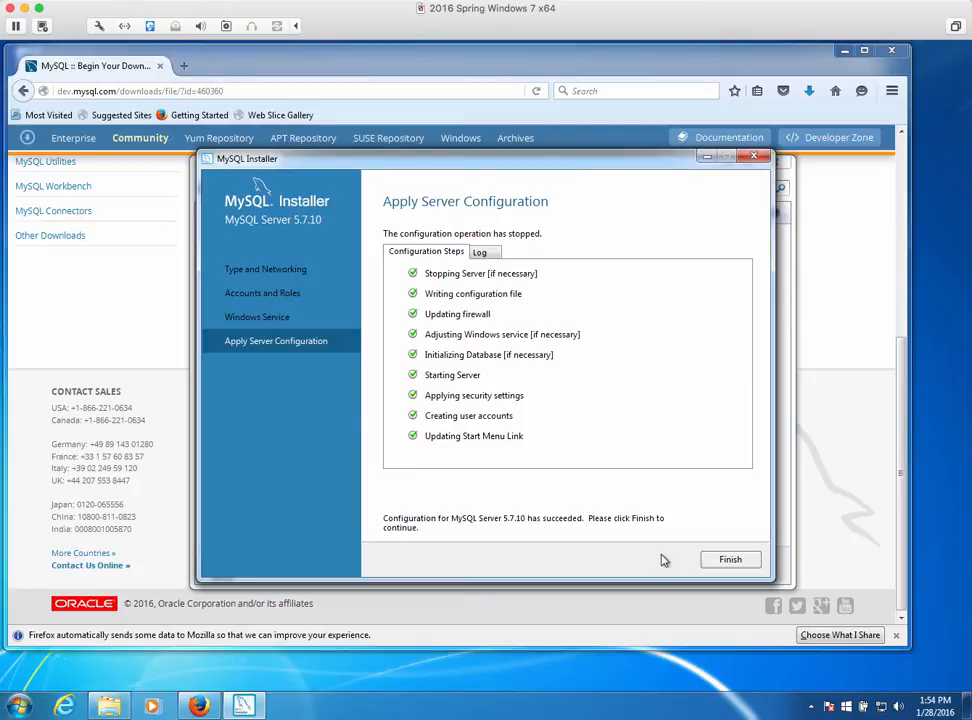
pyautogui.click(731, 565)
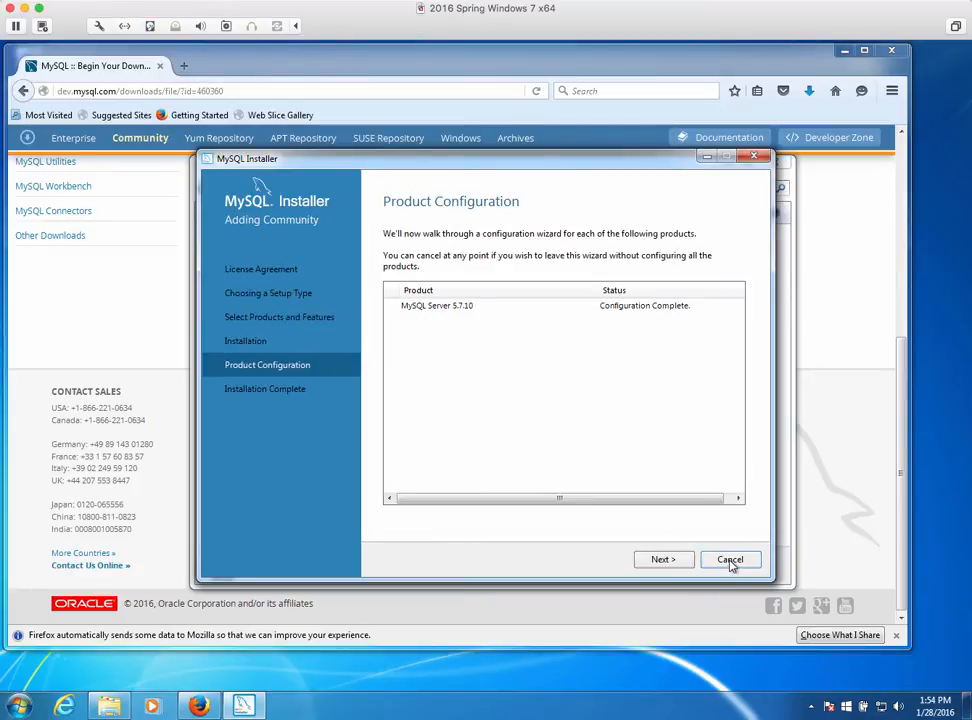
pyautogui.click(660, 560)
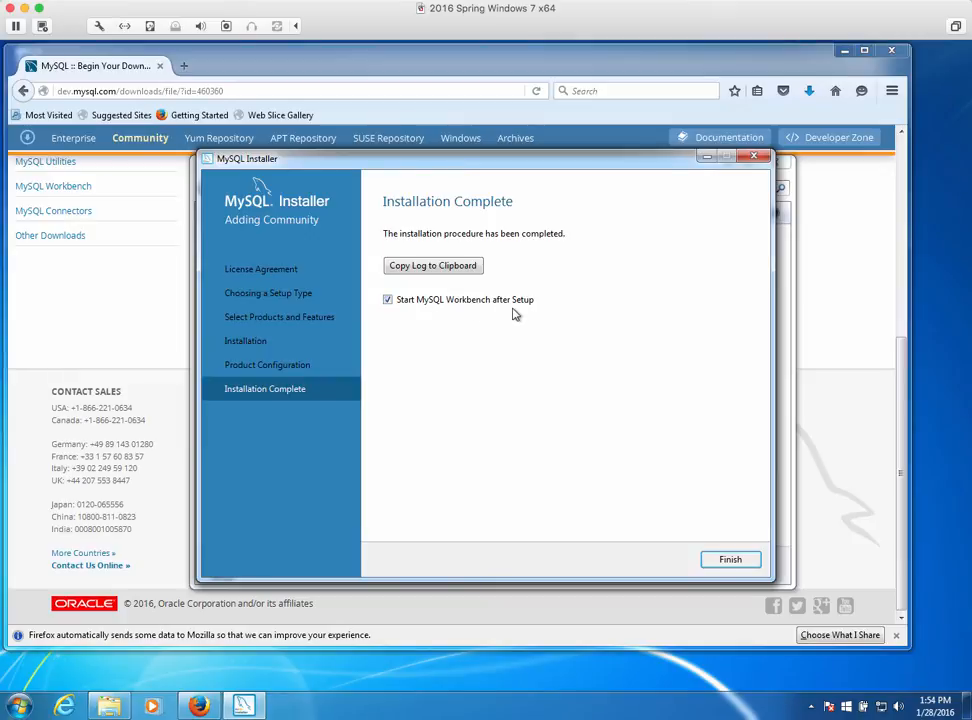
pyautogui.click(729, 561)
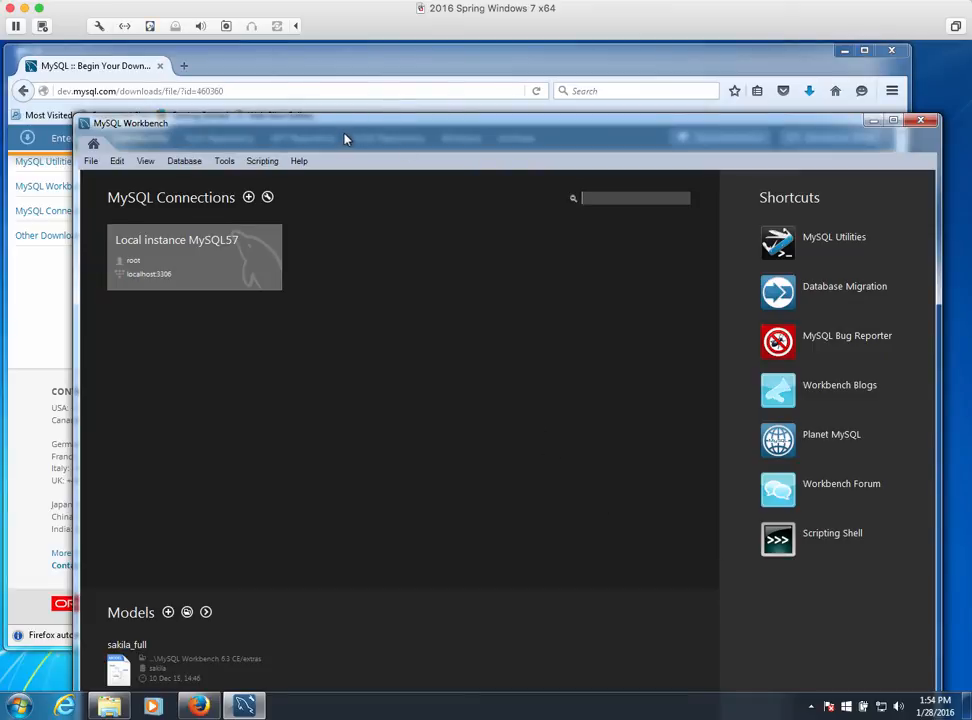
# Drag the MySQL Workbench home window toward the top-left of the screen
pyautogui.moveTo(344, 139); pyautogui.dragTo(301, 70)
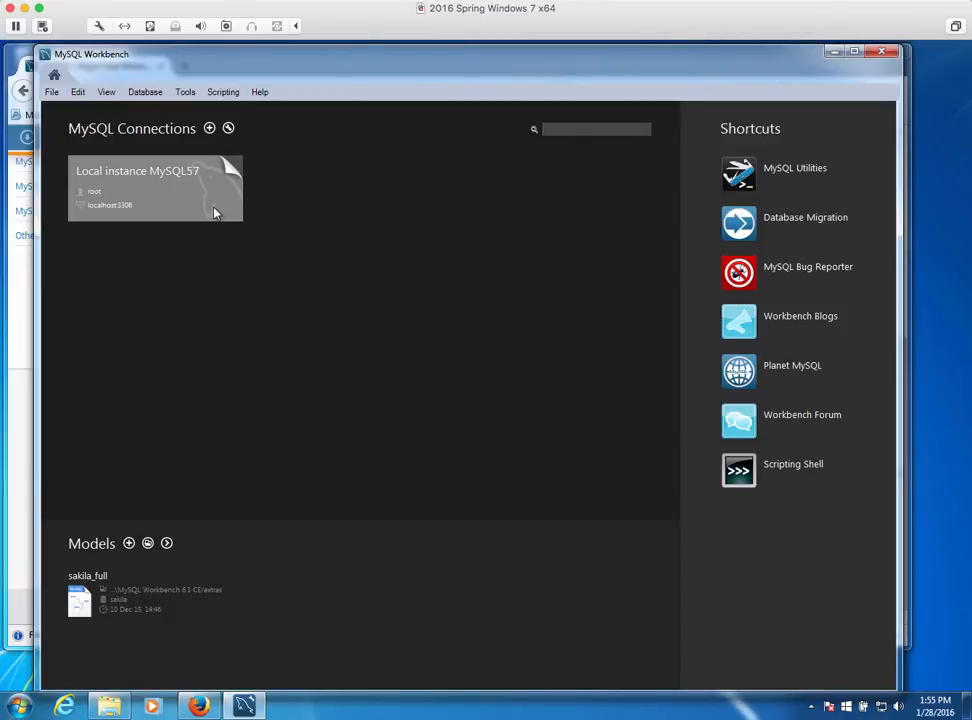
# Connect to Local instance MySQL57 with the root password saved in the vault, then view Server Status
pyautogui.click(132, 195)
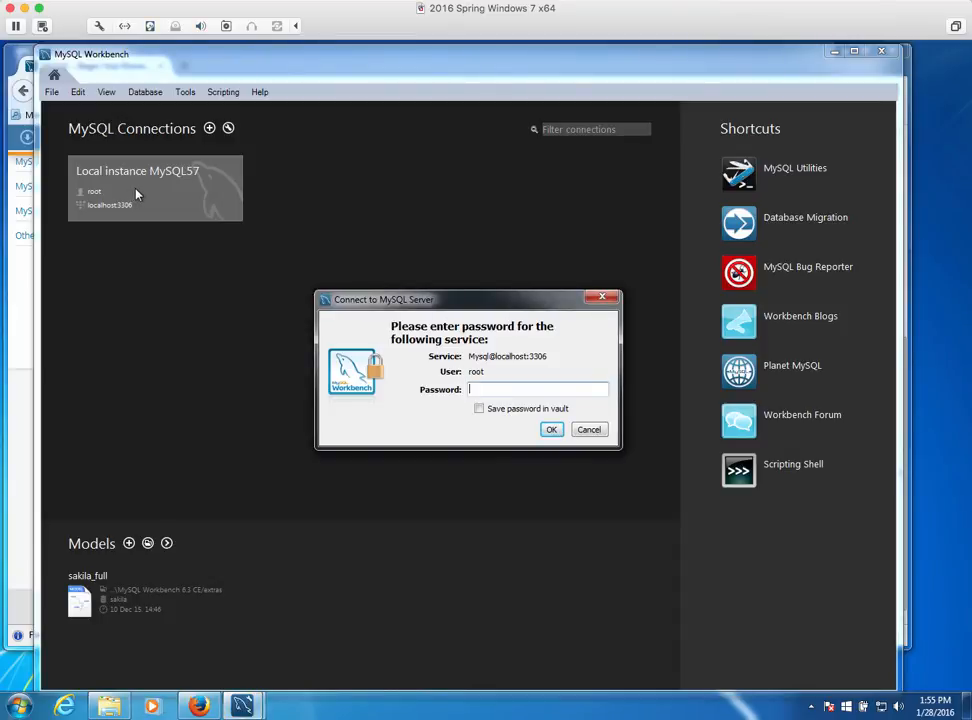
pyautogui.write('********')
pyautogui.click(479, 409)
pyautogui.click(551, 429)
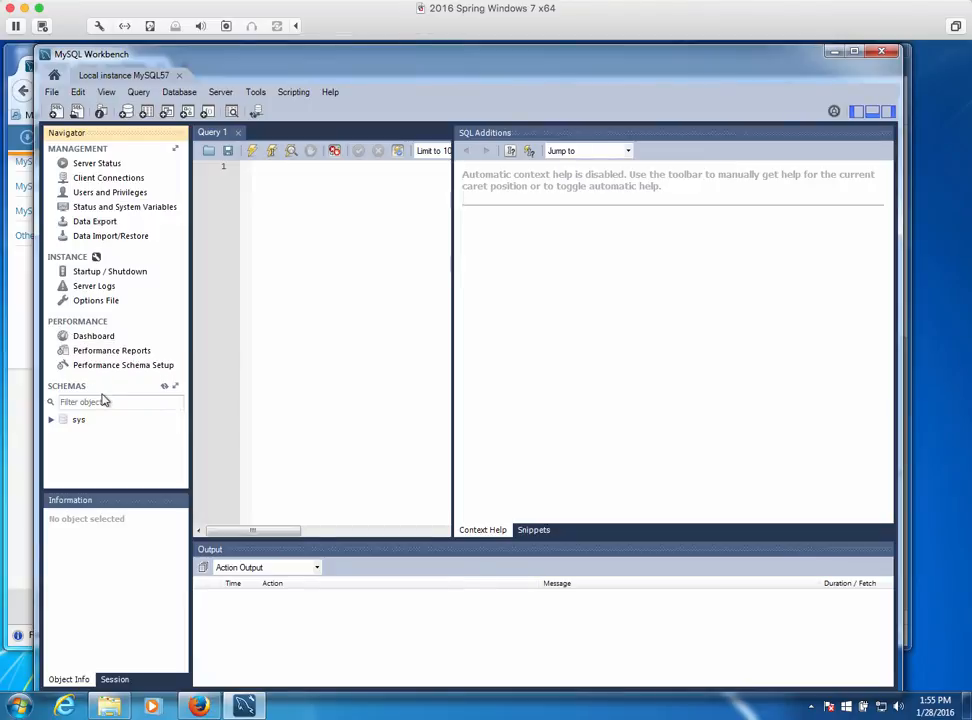
pyautogui.click(89, 168)
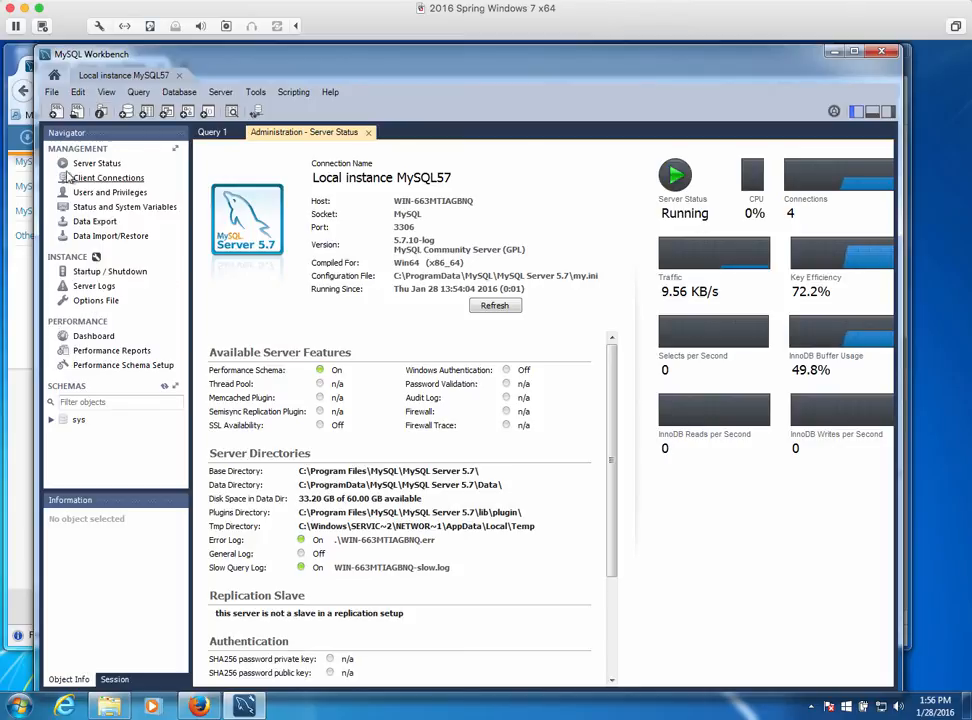
pyautogui.click(51, 421)
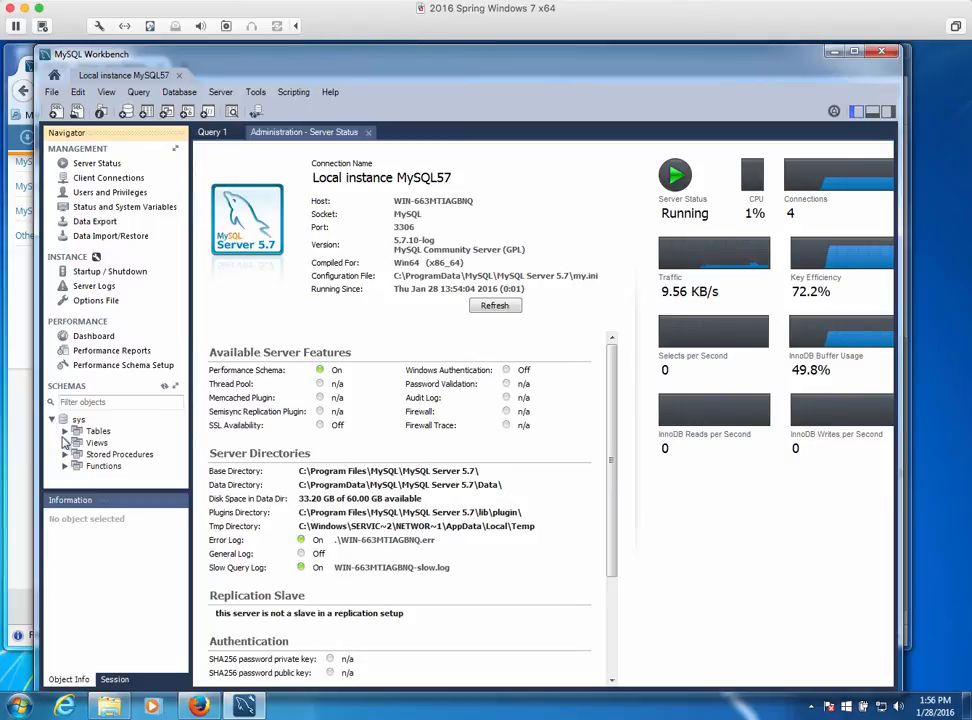
pyautogui.click(65, 431)
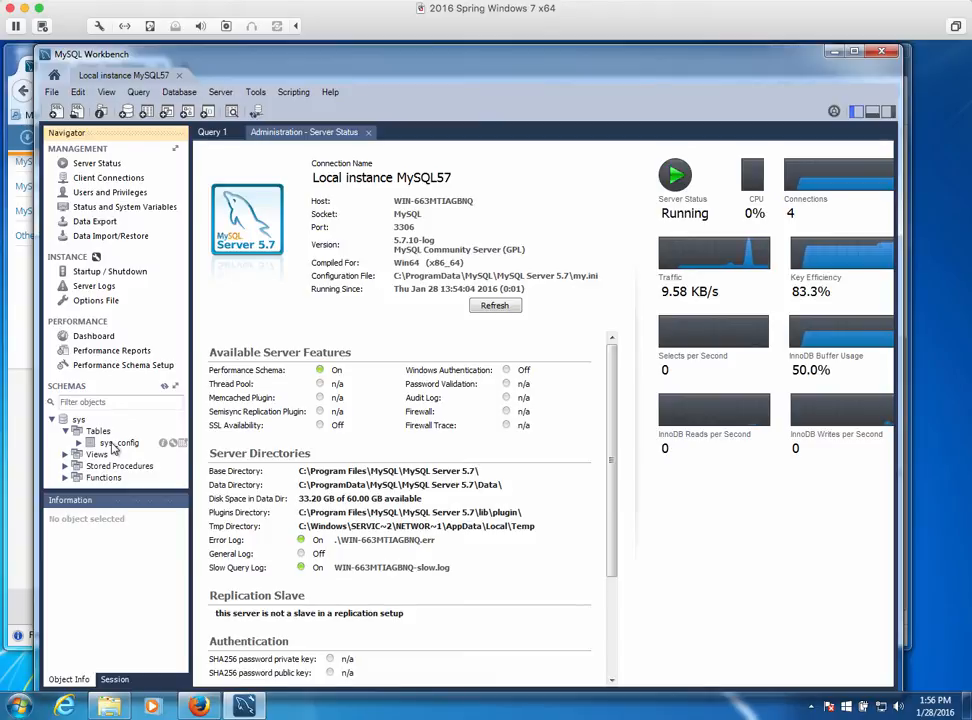
pyautogui.click(54, 420)
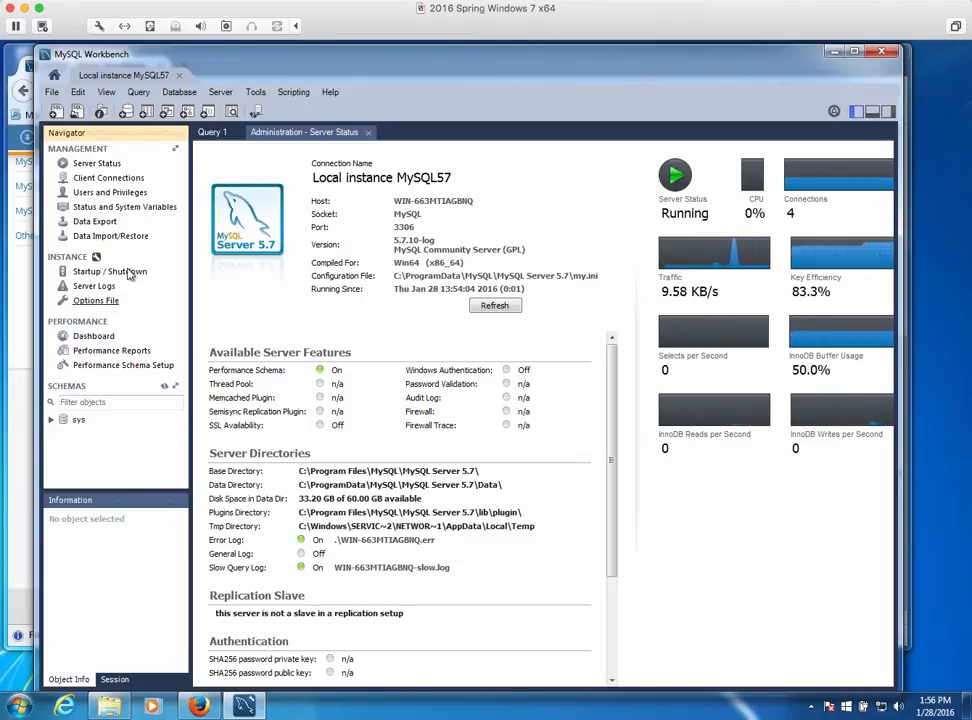
# Minimize the MySQL Workbench and Downloads Explorer windows to reveal Firefox
pyautogui.click(835, 51)
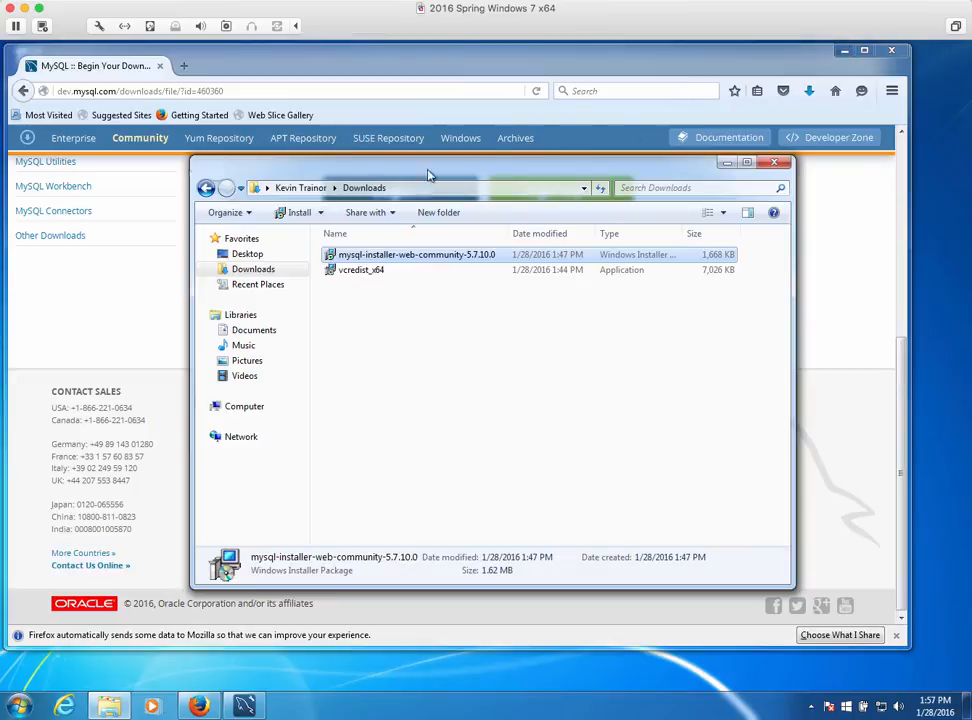
pyautogui.click(725, 162)
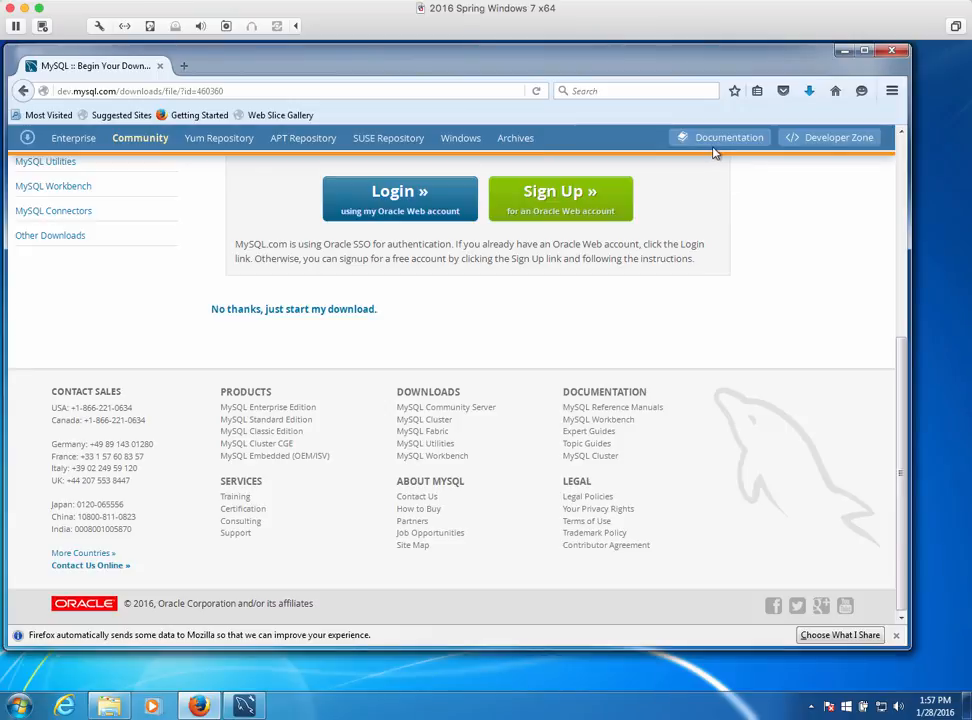
# Enter murach.com in Firefox's address bar and load it
pyautogui.click(107, 91)
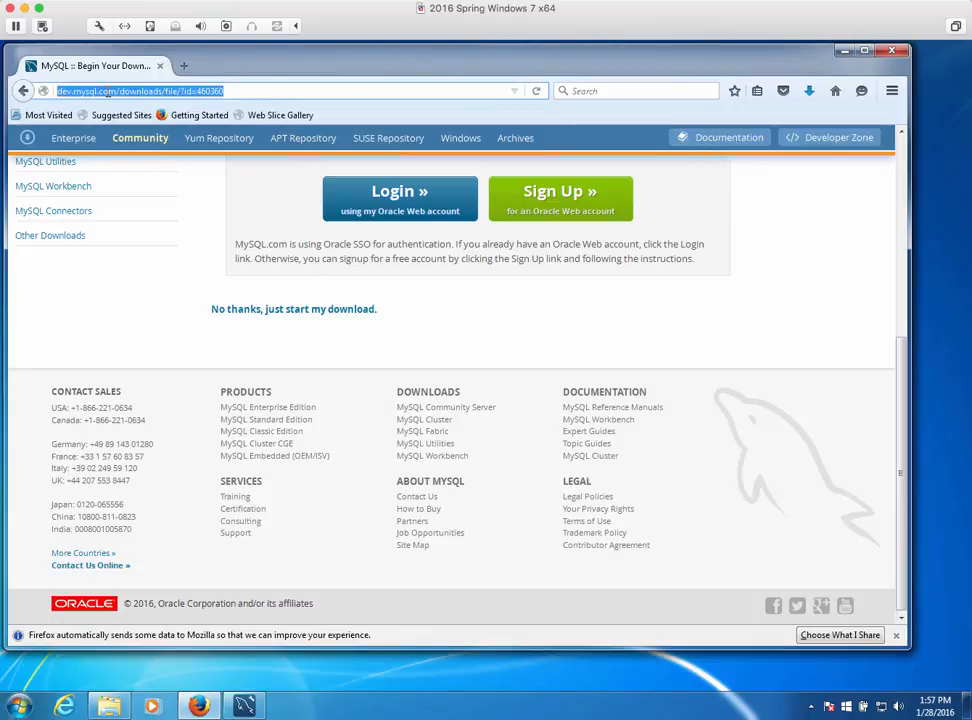
pyautogui.write('mur')
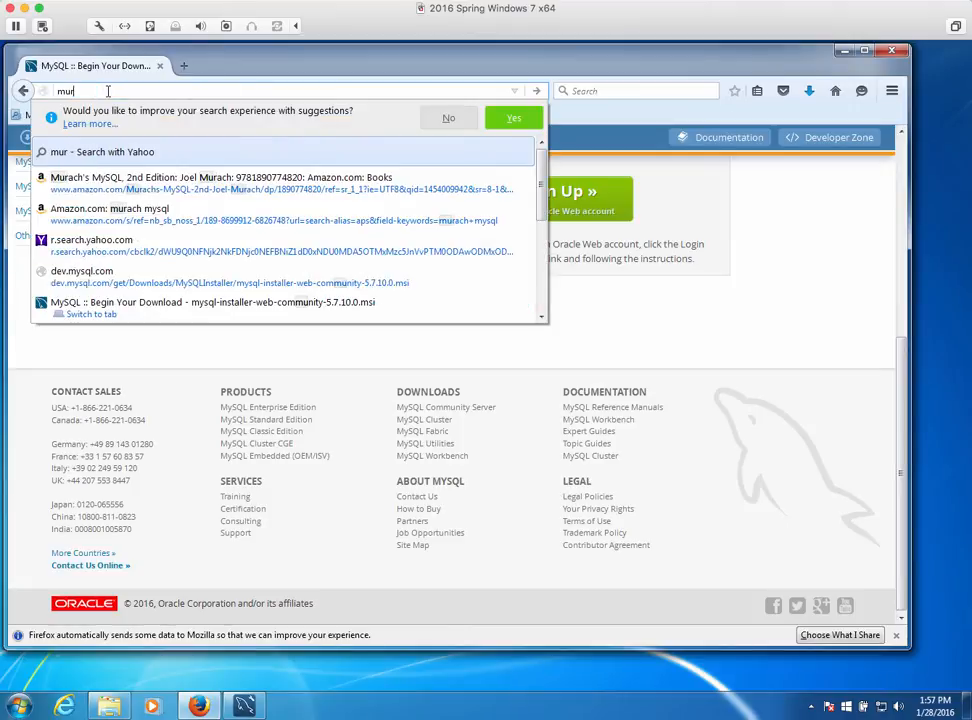
pyautogui.write('ach.com')
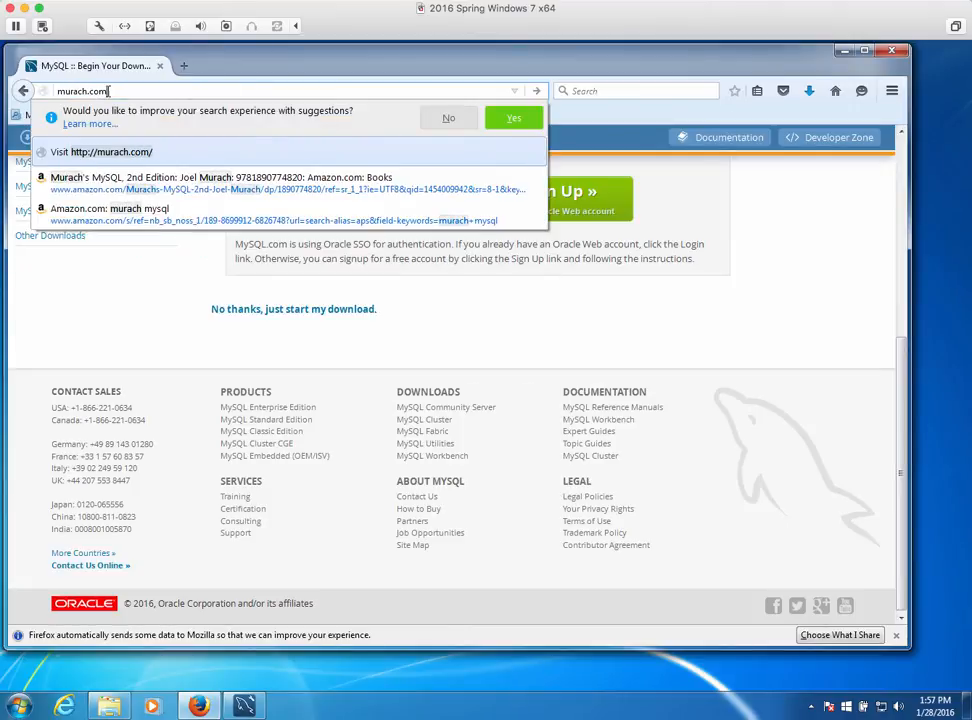
pyautogui.press('Return')
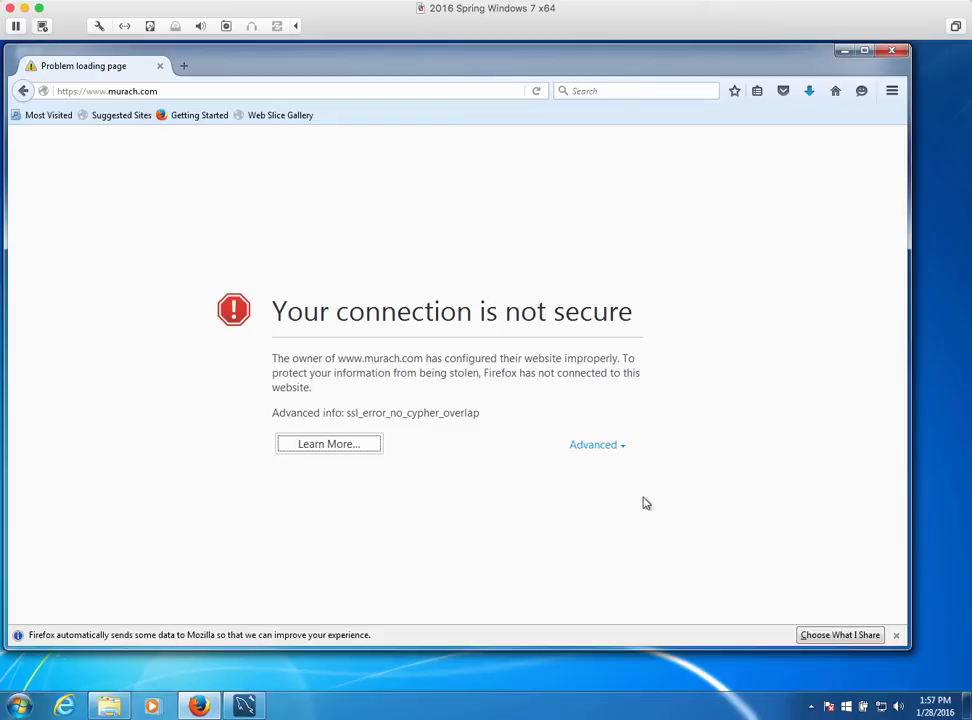
pyautogui.click(603, 446)
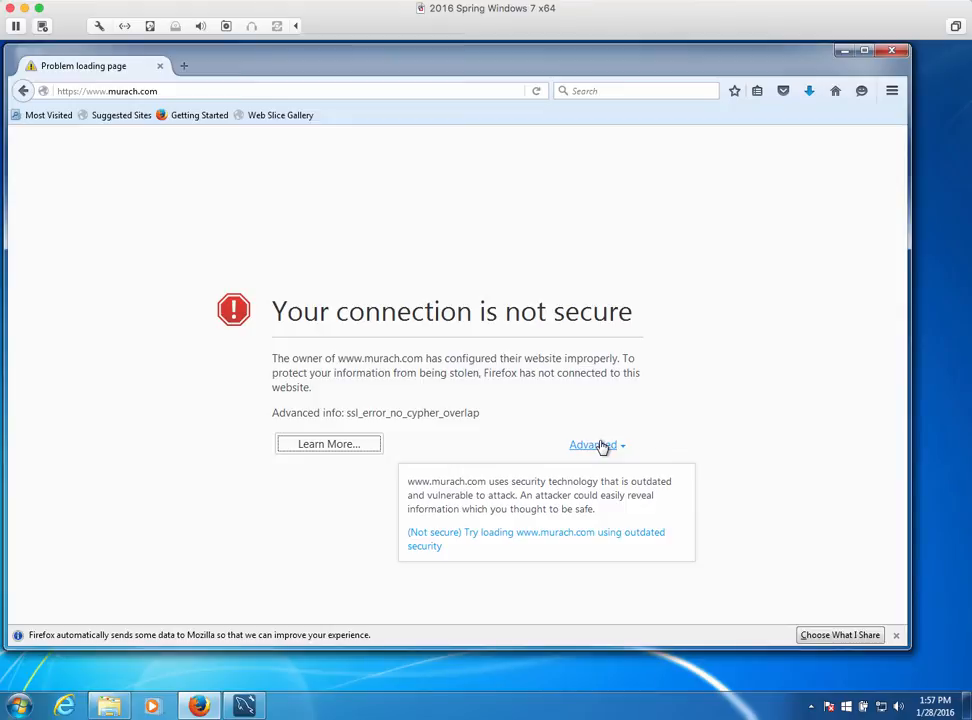
pyautogui.click(497, 540)
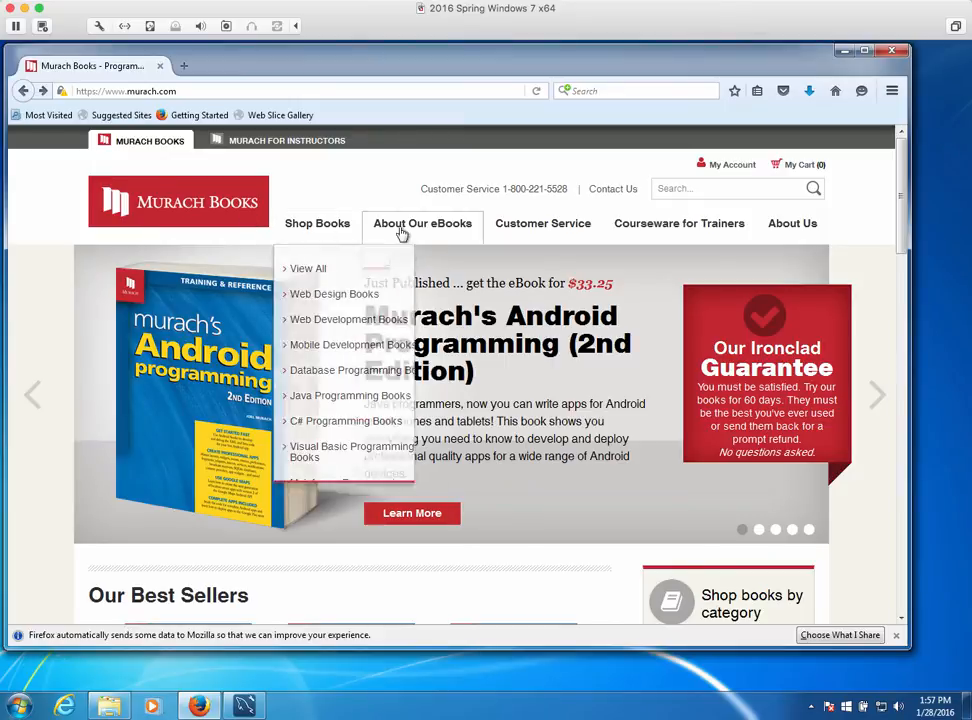
pyautogui.moveTo(285, 232)
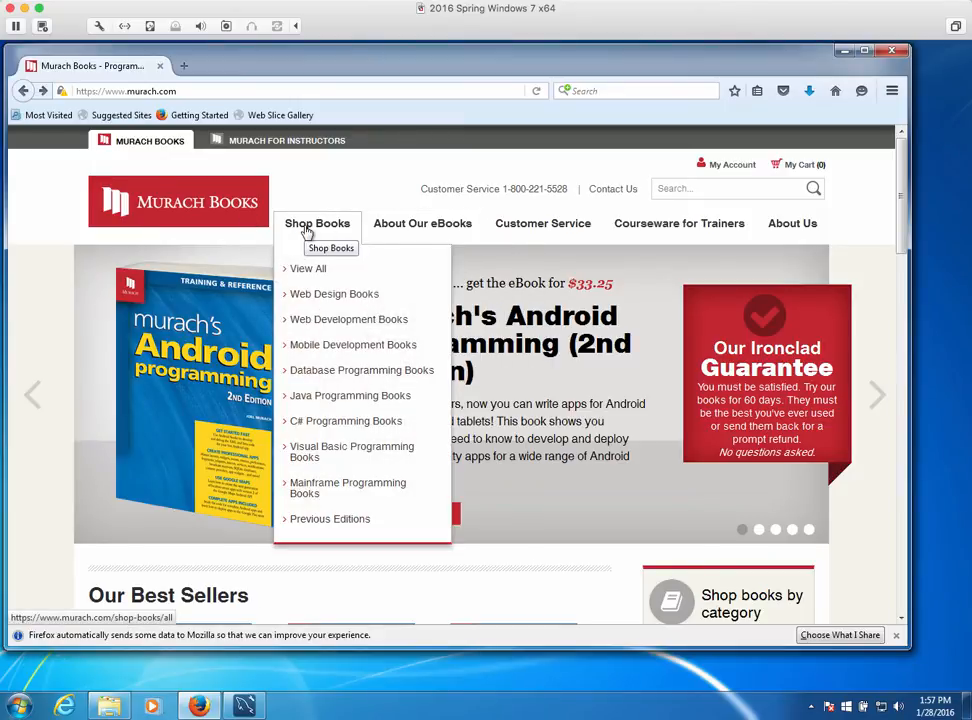
# Go to Database Programming Books, open Murach's MySQL (2nd Edition), and view its FREE Downloads tab
pyautogui.click(324, 372)
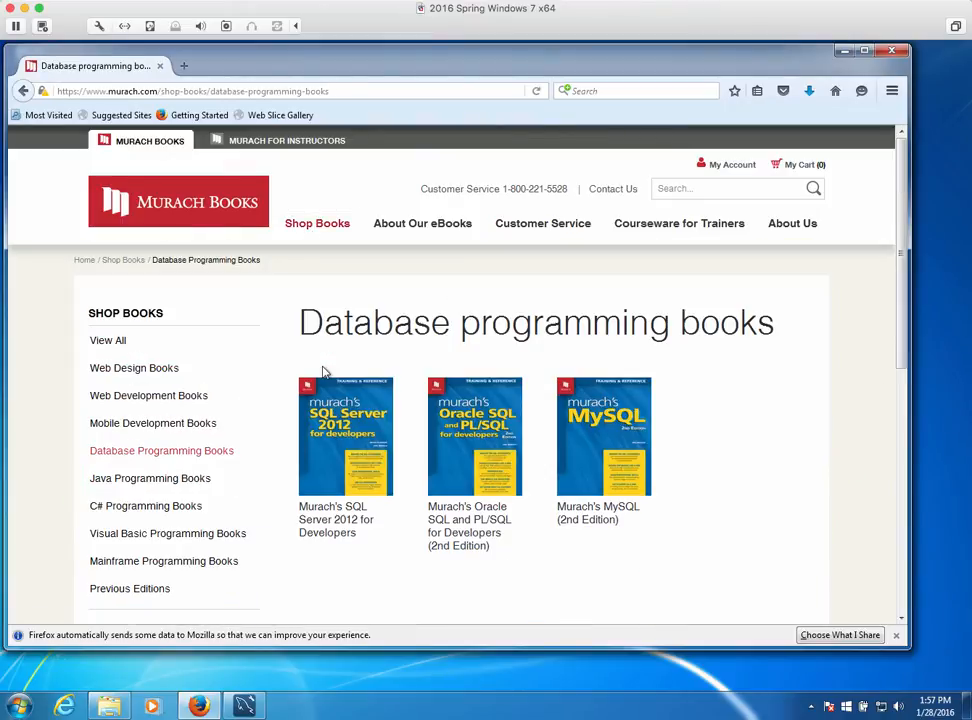
pyautogui.click(614, 462)
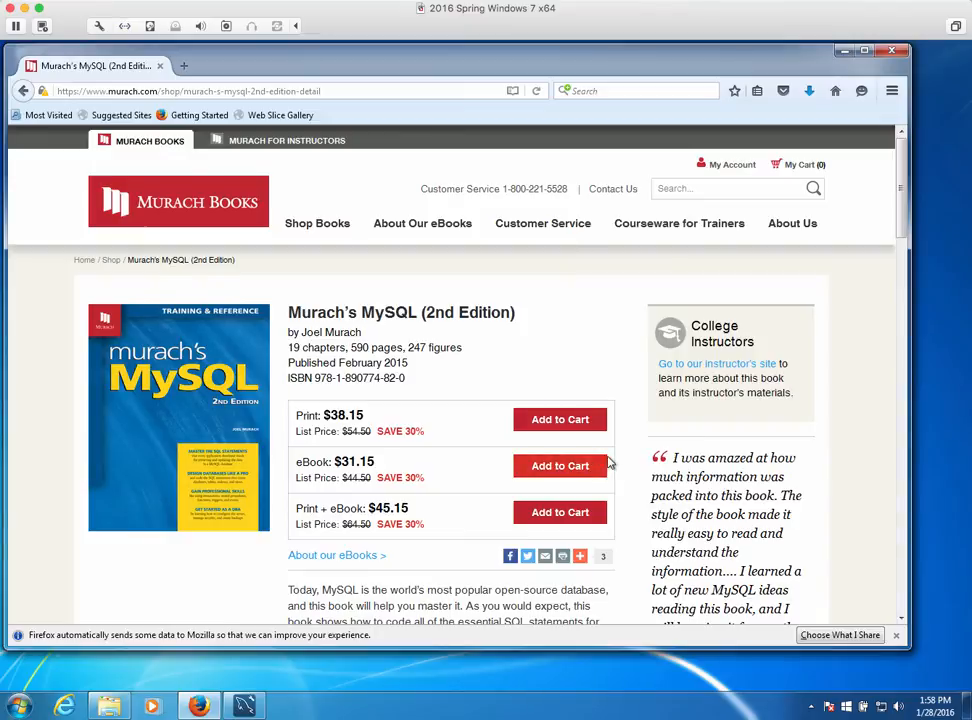
pyautogui.scroll(-4, 614, 462)
pyautogui.scroll(-3, 610, 462)
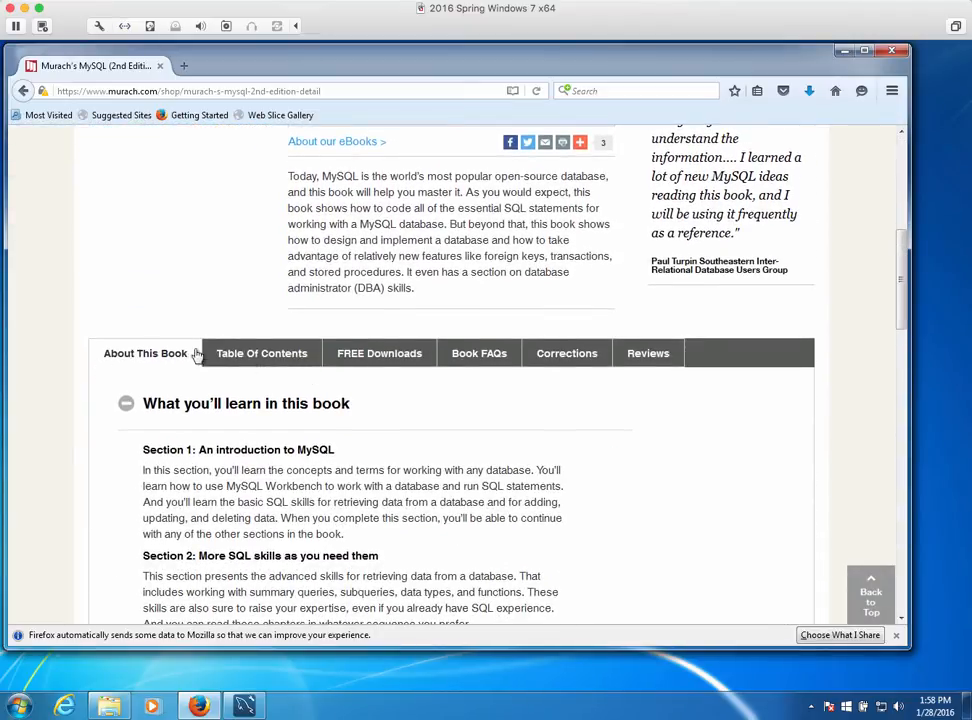
pyautogui.click(370, 358)
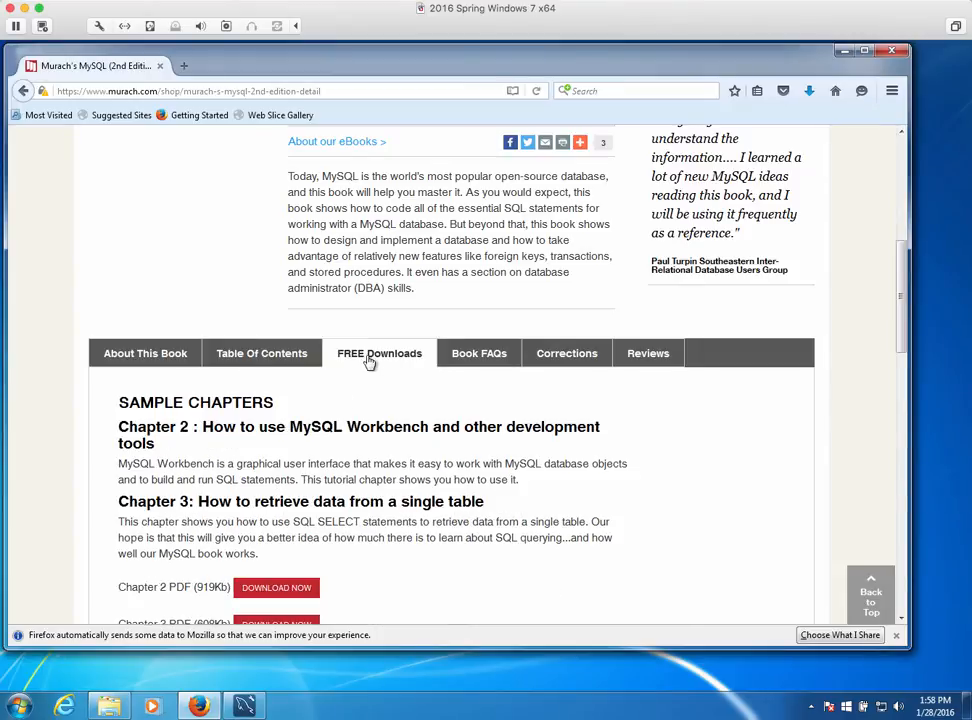
pyautogui.scroll(-5, 483, 535)
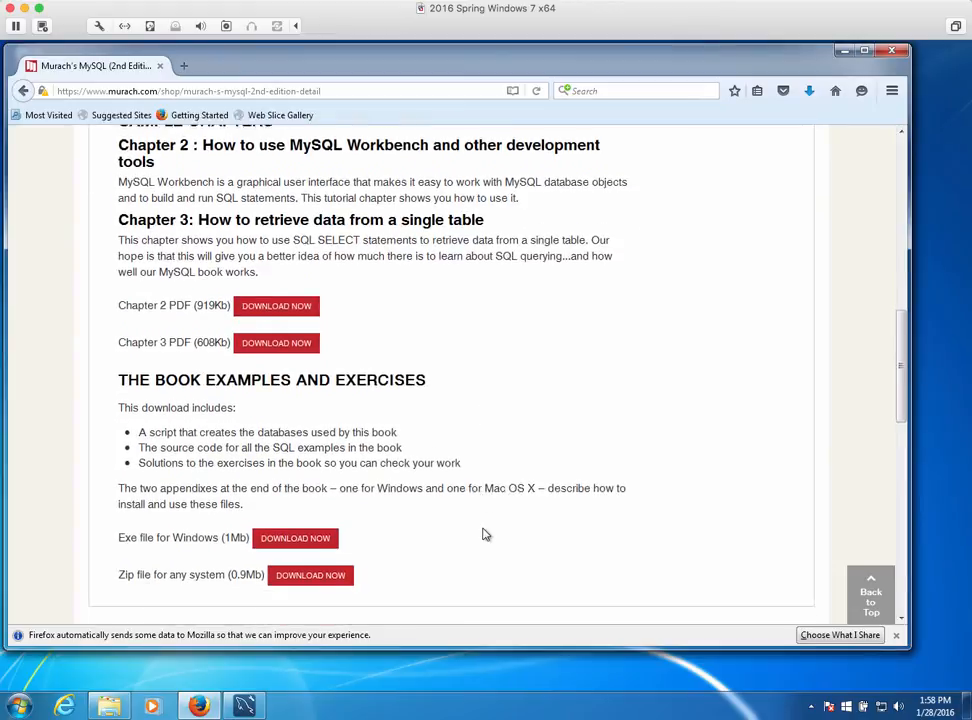
pyautogui.scroll(-1, 483, 535)
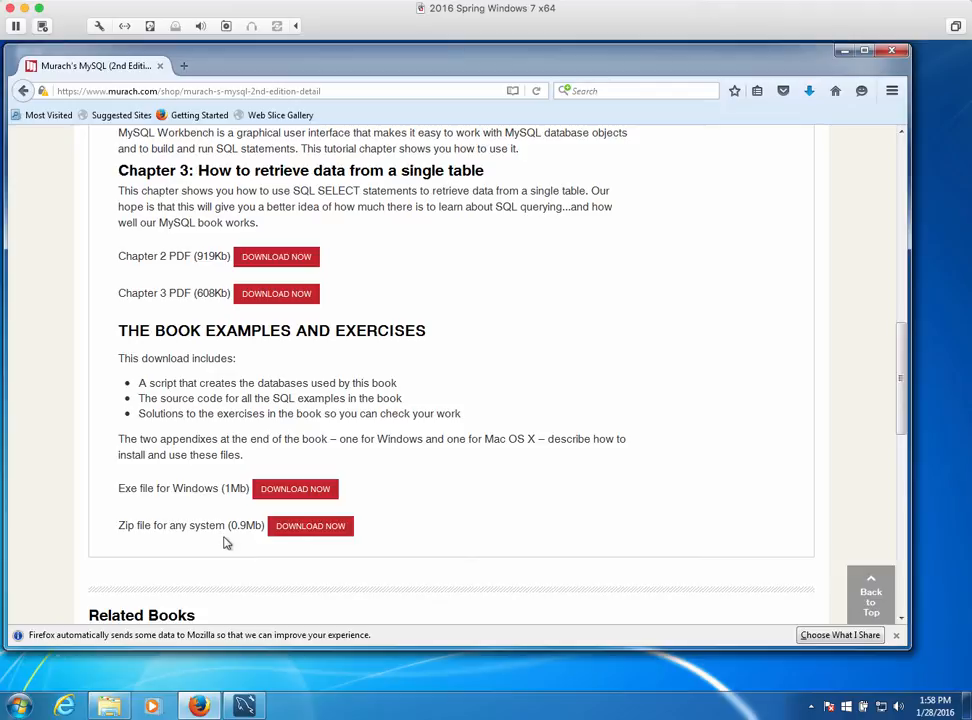
# Choose the Windows exe book examples download and enter the registrant's name and e-mail twice
pyautogui.click(288, 492)
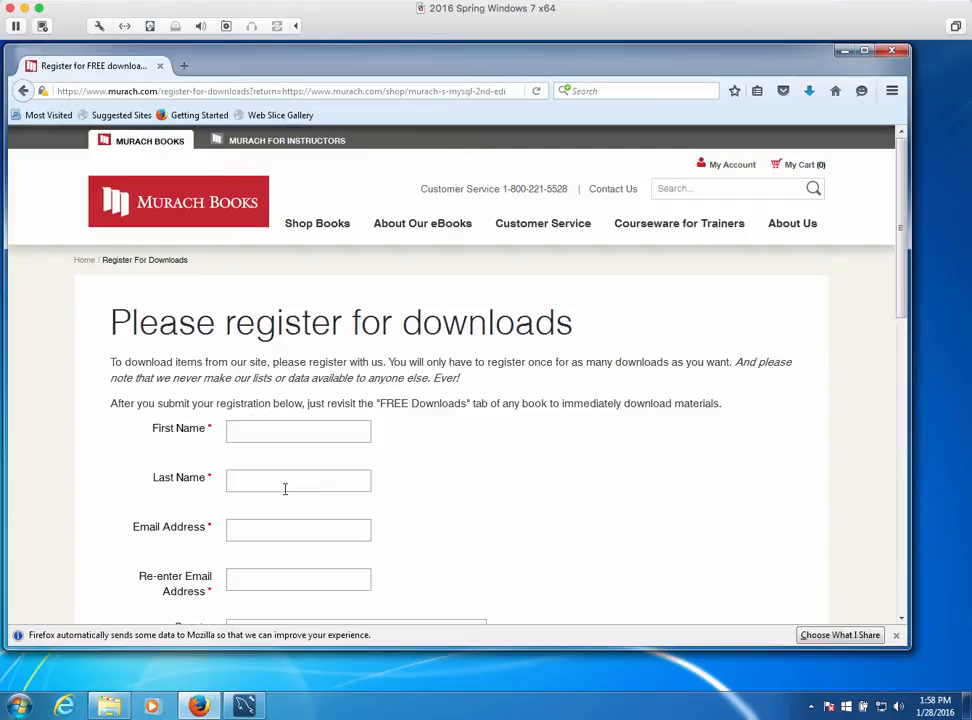
pyautogui.click(267, 429)
pyautogui.click(252, 479)
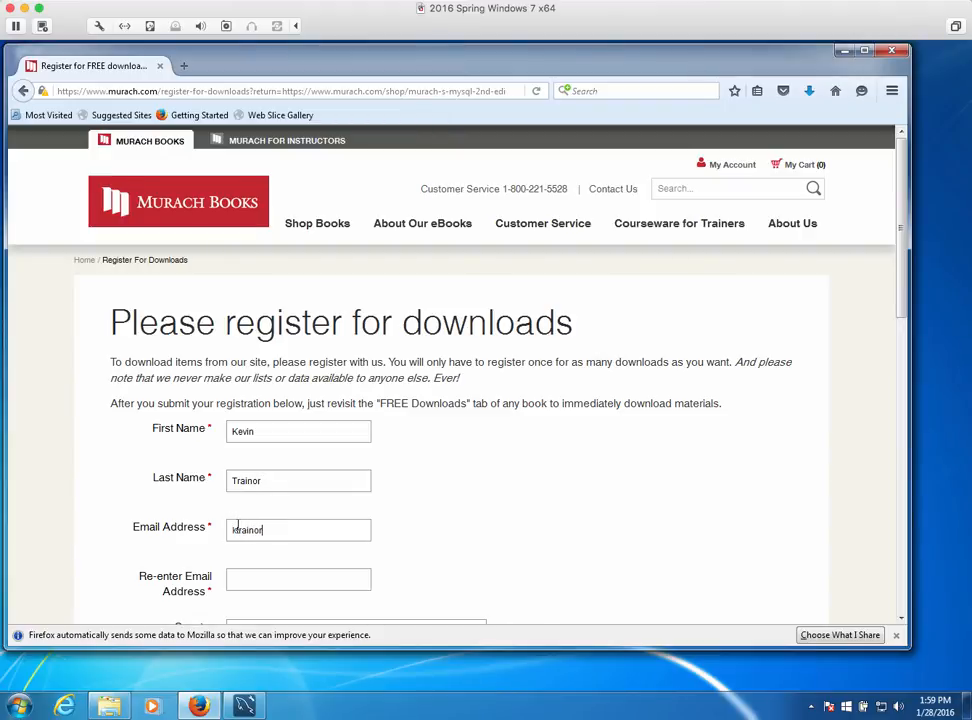
pyautogui.click(244, 578)
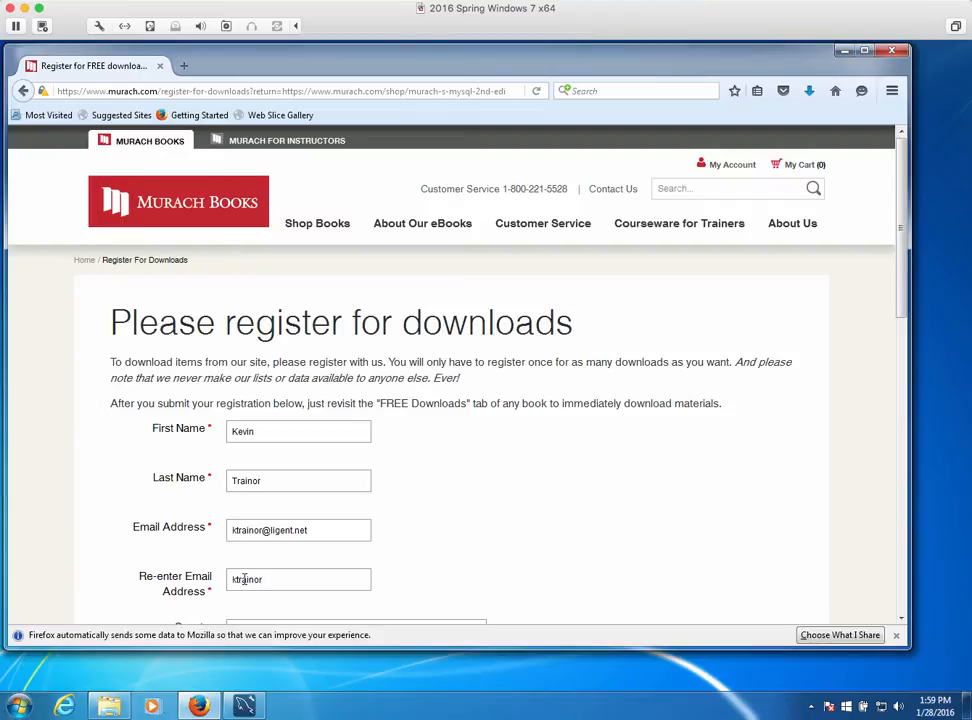
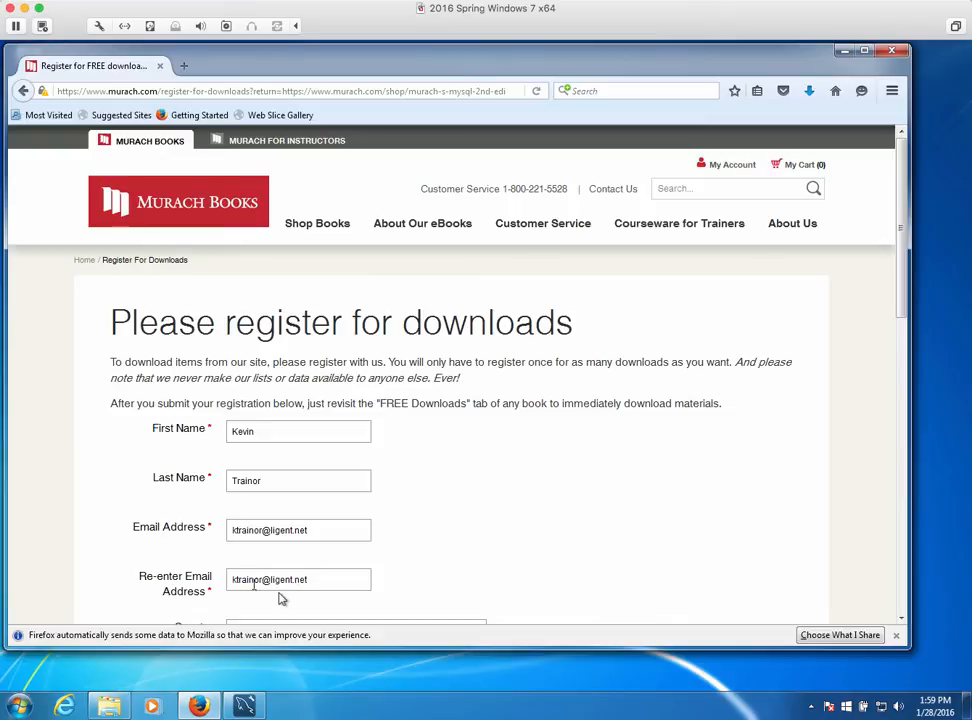
# Select 'No, please don't send me any emails' and start the 'I'm not a robot' check
pyautogui.scroll(-5, 282, 590)
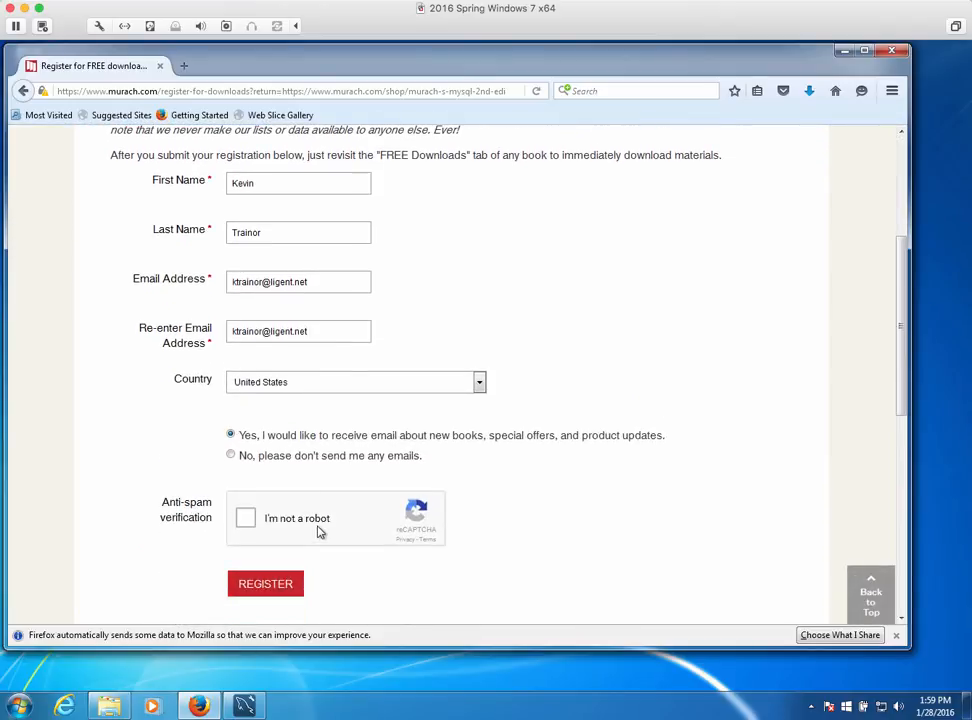
pyautogui.click(232, 456)
pyautogui.click(246, 519)
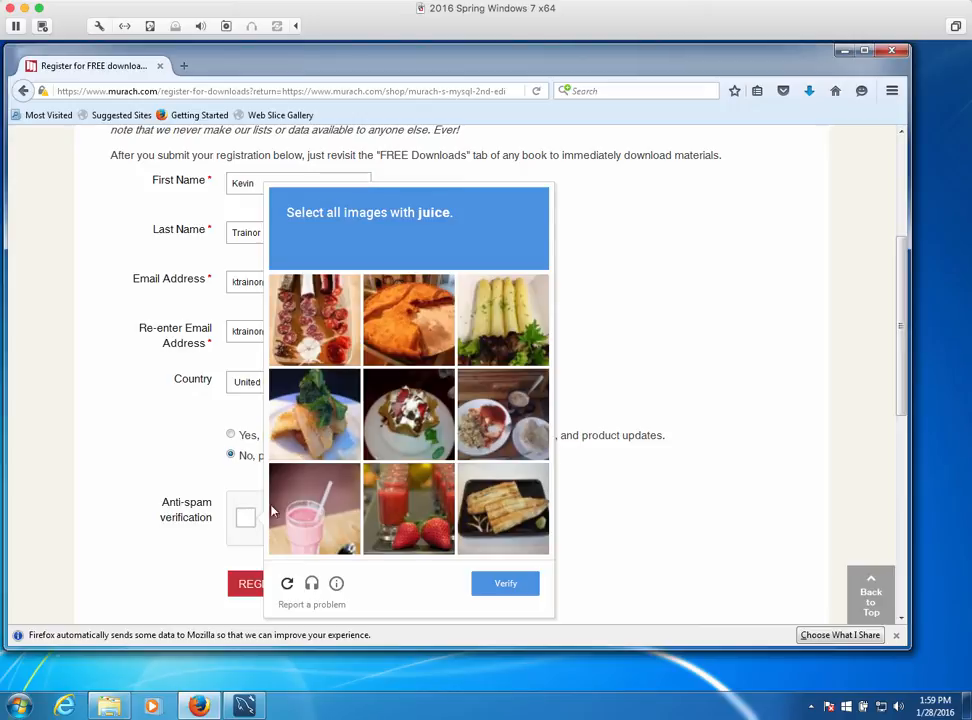
# Mark the strawberry juice and pink smoothie images, verify the reCAPTCHA, and submit the registration
pyautogui.click(392, 510)
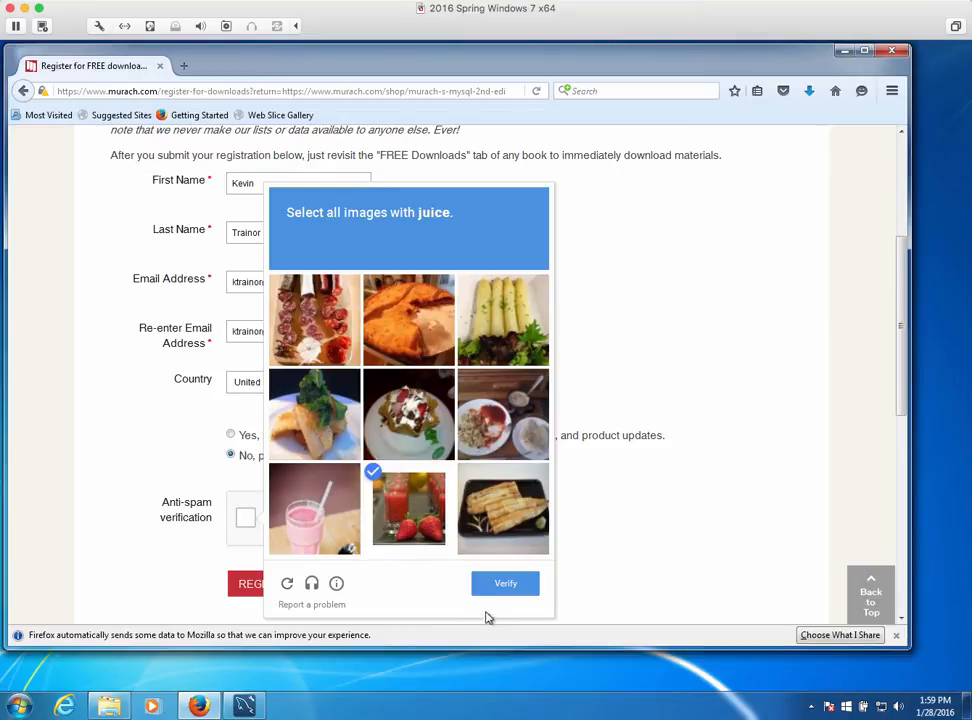
pyautogui.click(503, 586)
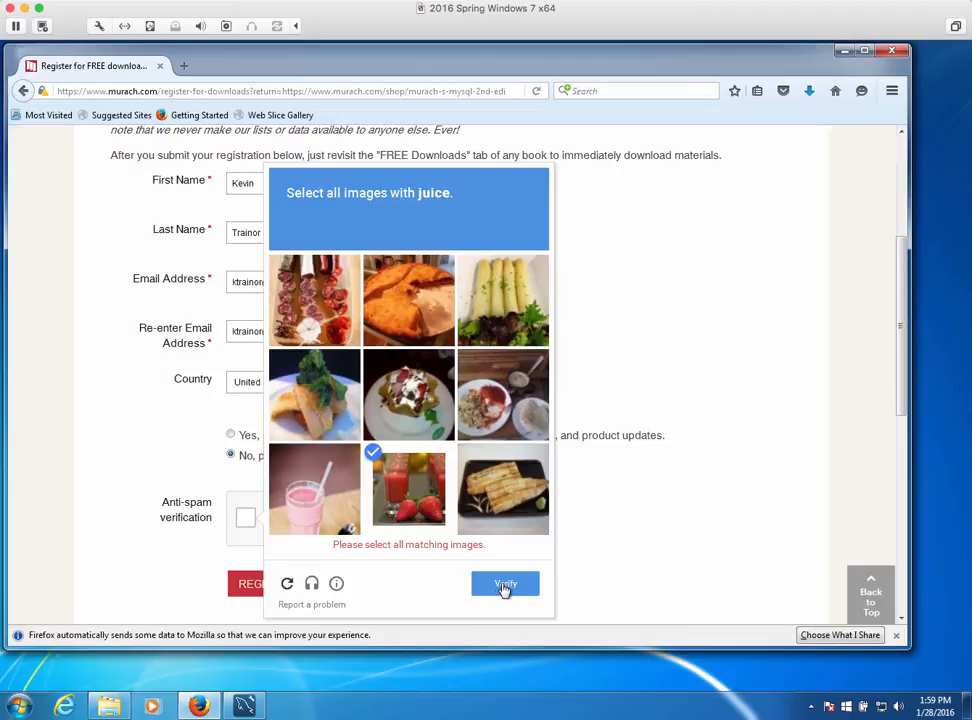
pyautogui.click(299, 489)
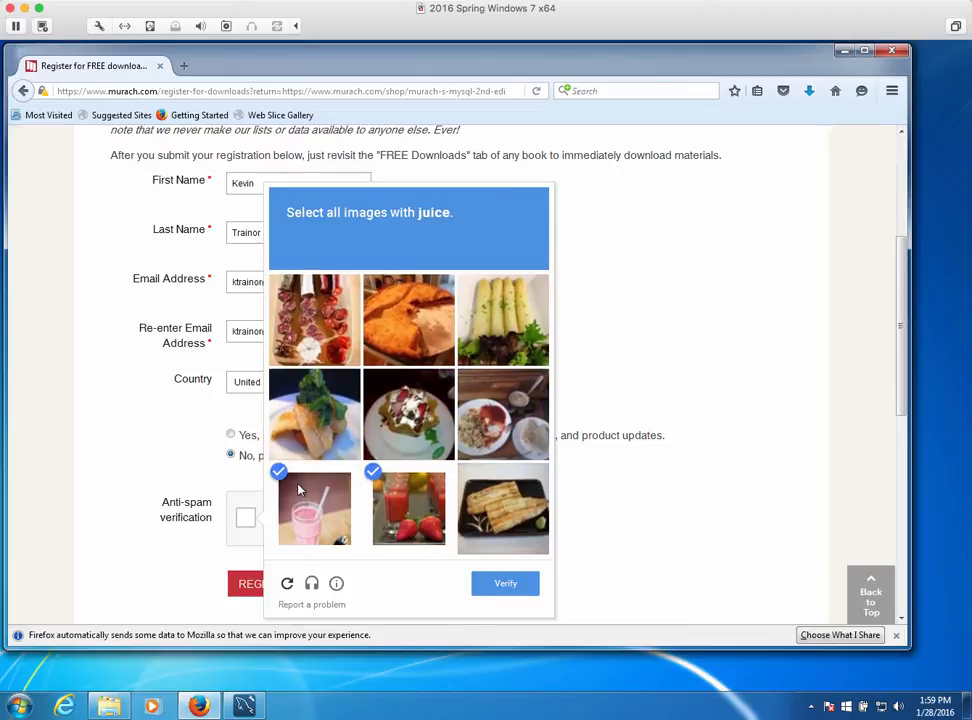
pyautogui.click(505, 584)
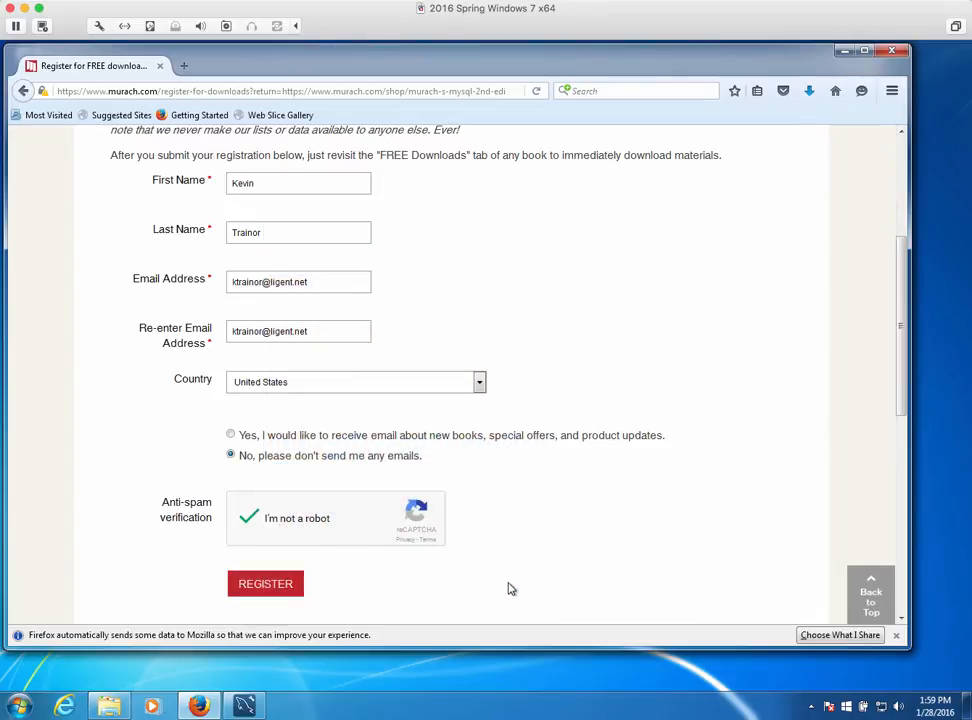
pyautogui.click(280, 587)
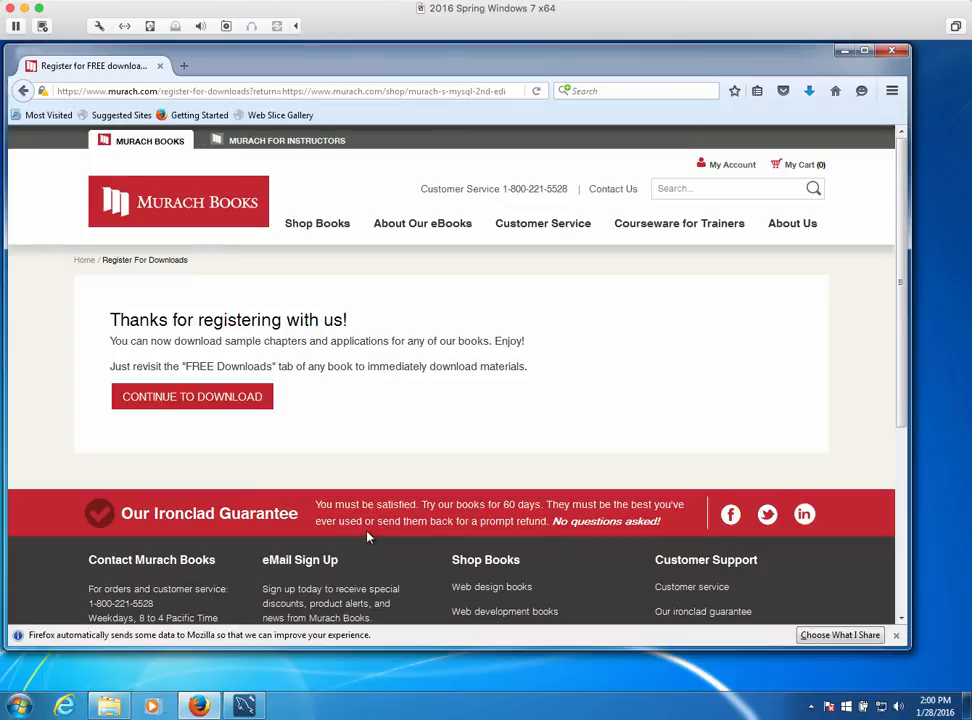
# Continue to the FREE Downloads tab and save msq2_allfiles.exe, the Windows exe of book examples
pyautogui.click(187, 400)
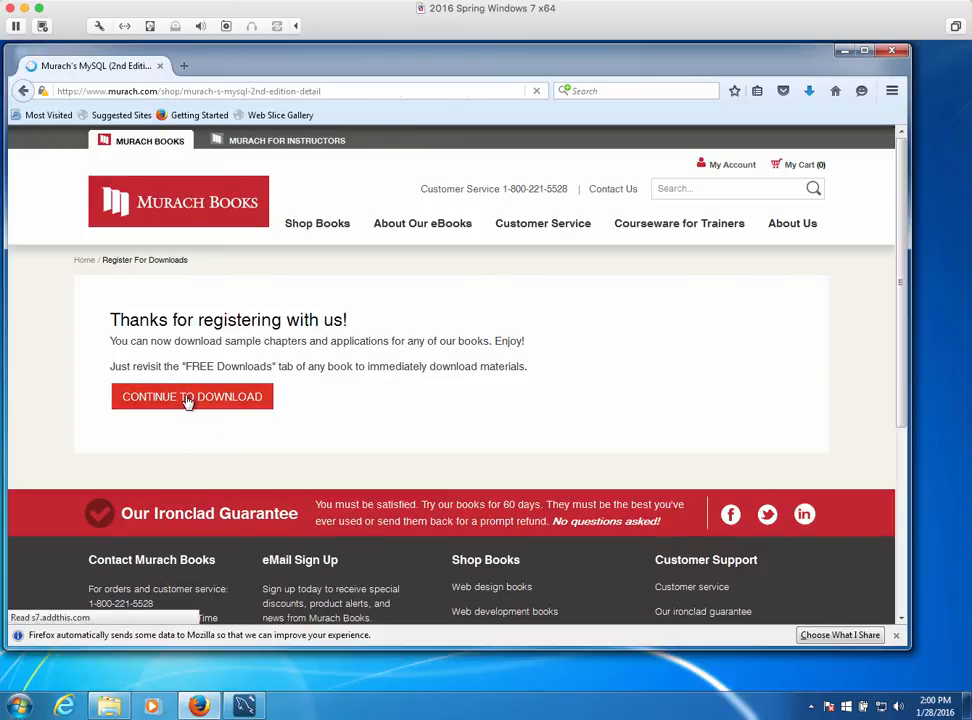
pyautogui.scroll(-5, 290, 350)
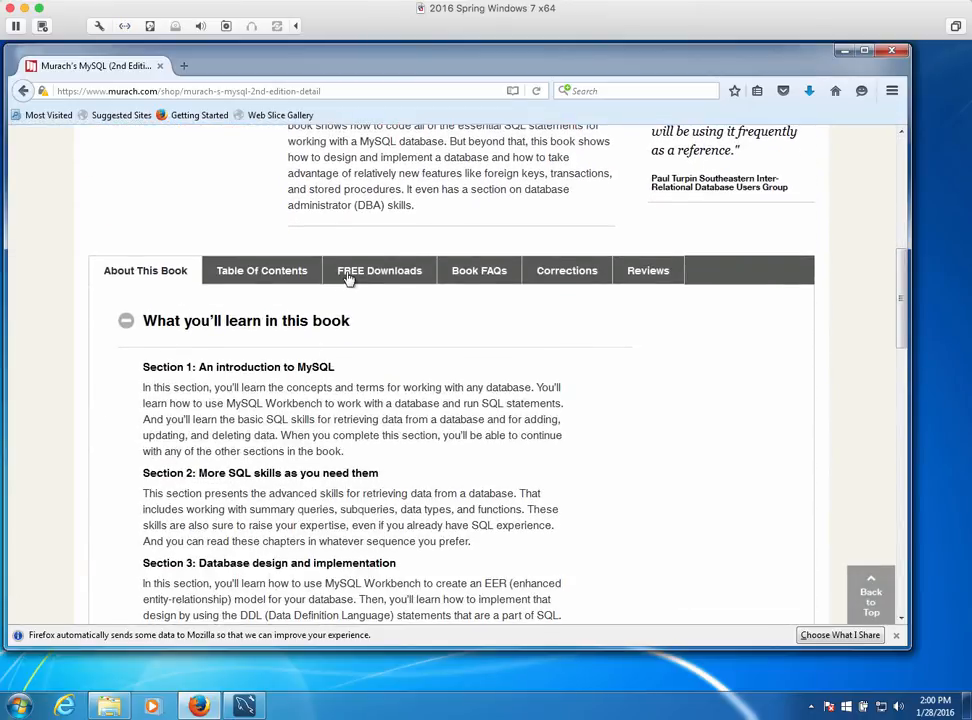
pyautogui.click(355, 277)
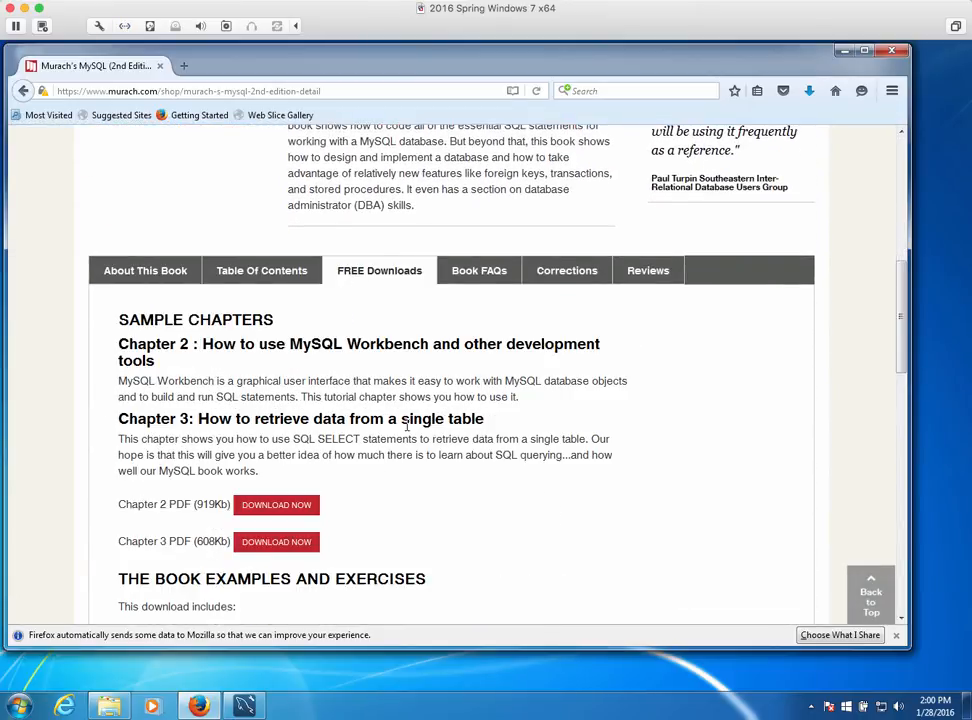
pyautogui.scroll(-3, 406, 427)
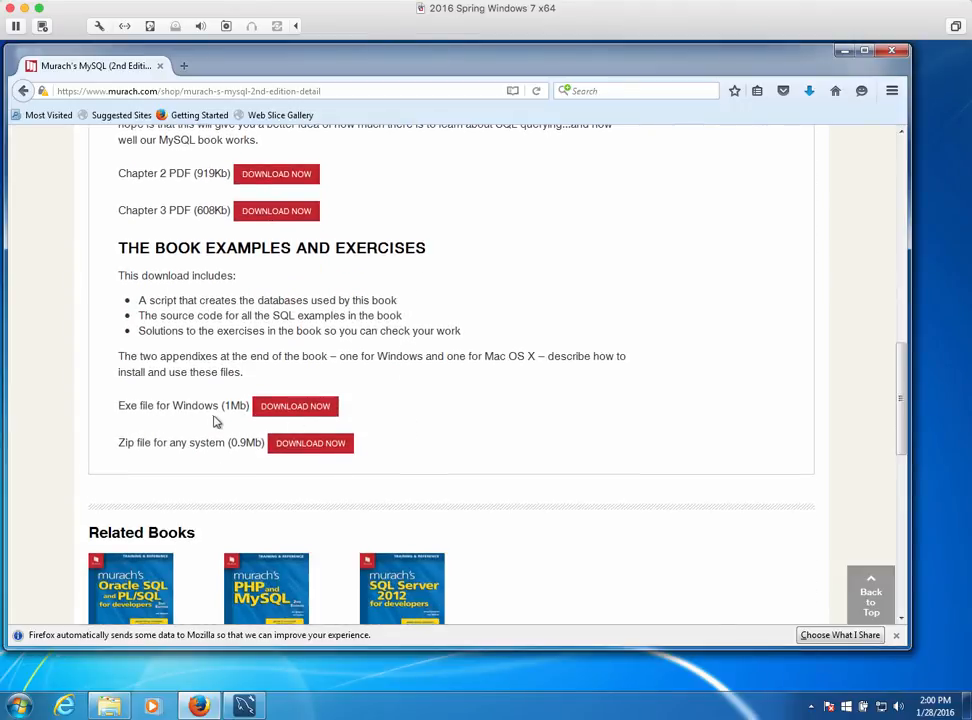
pyautogui.click(303, 410)
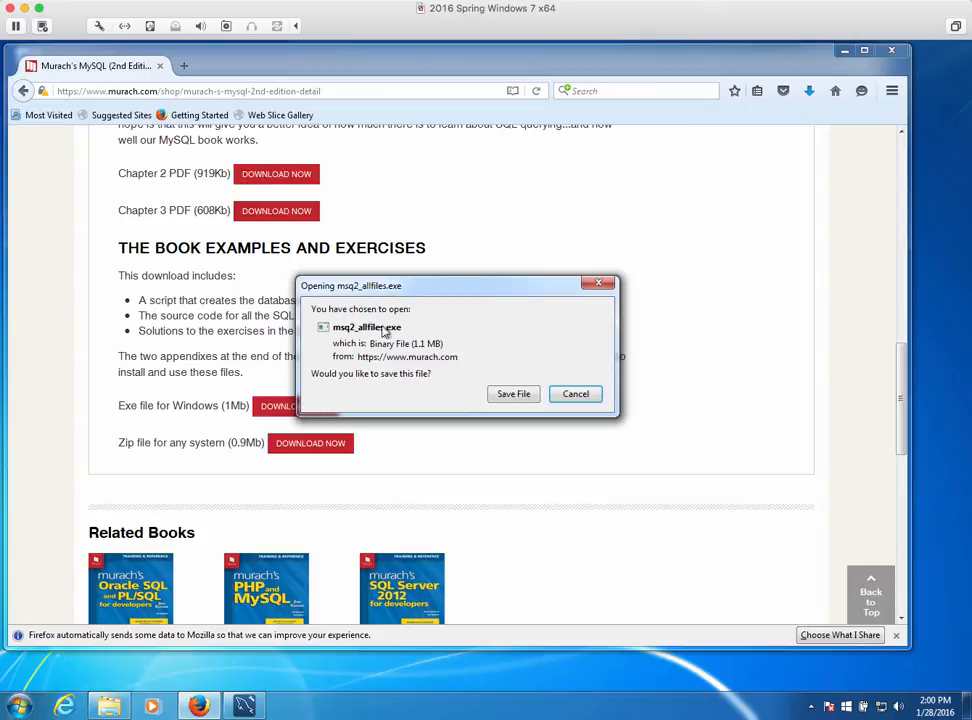
pyautogui.click(512, 394)
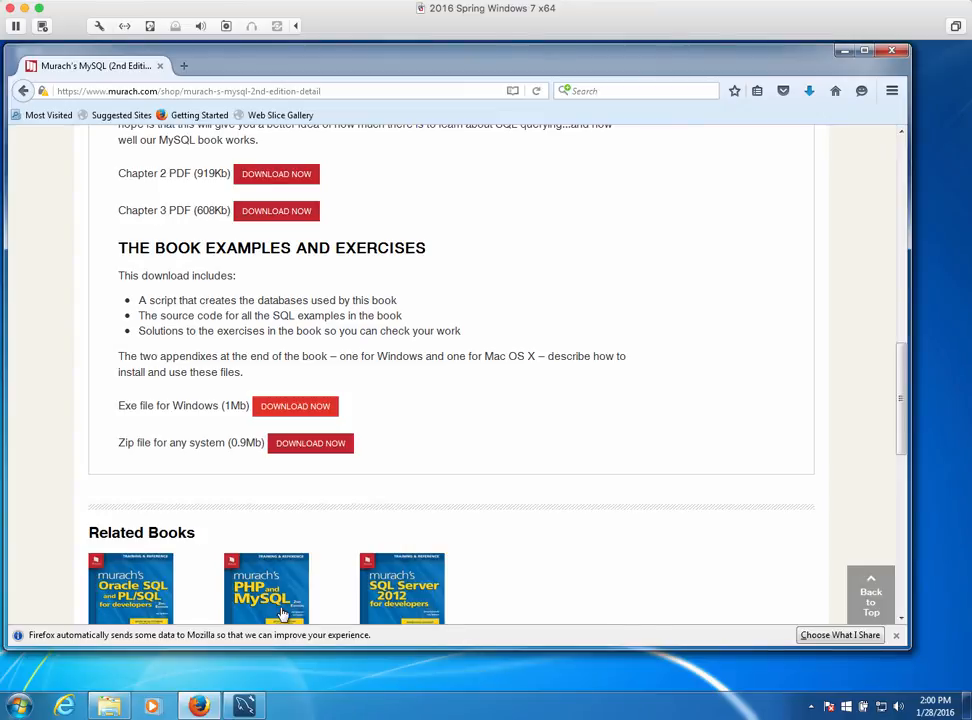
# Run msq2_allfiles from Downloads, allow it, and unzip its 259 files into c:\murach
pyautogui.click(109, 706)
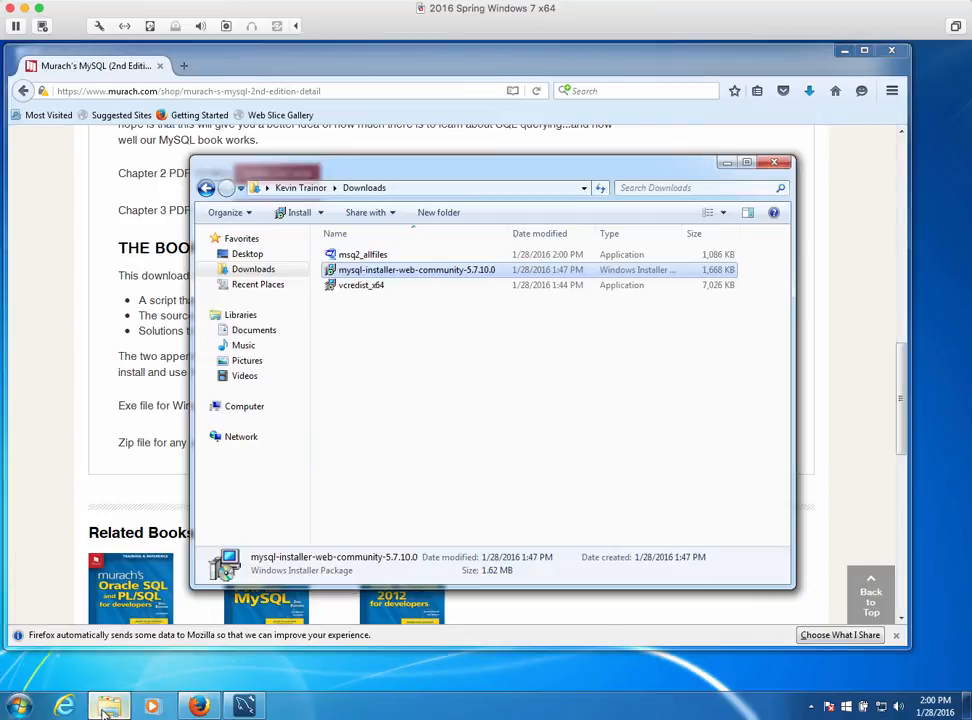
pyautogui.doubleClick(355, 255)
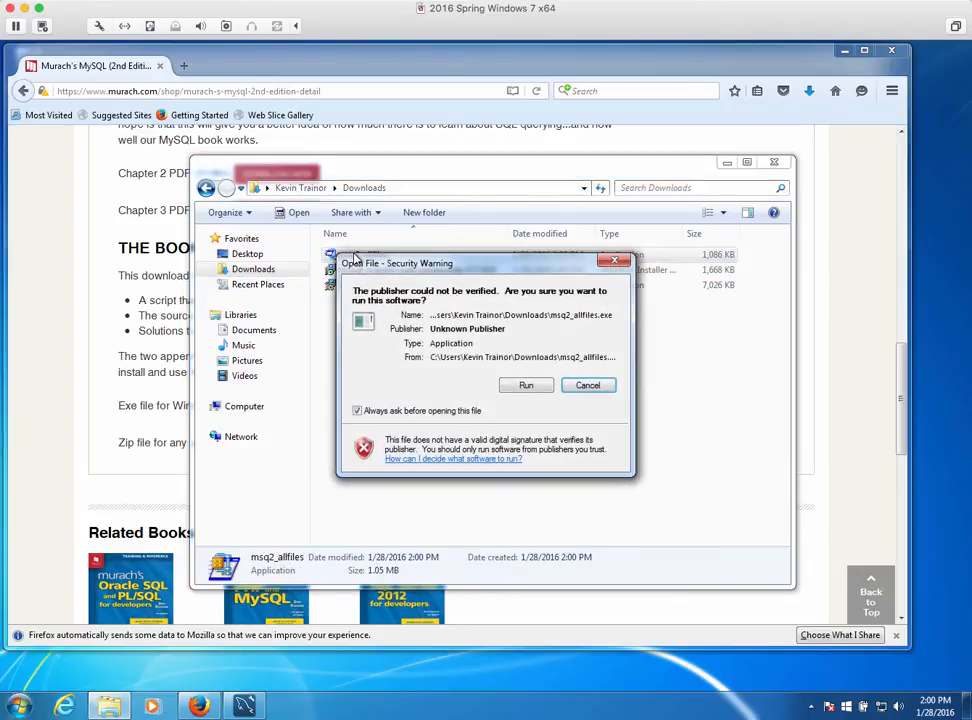
pyautogui.click(524, 386)
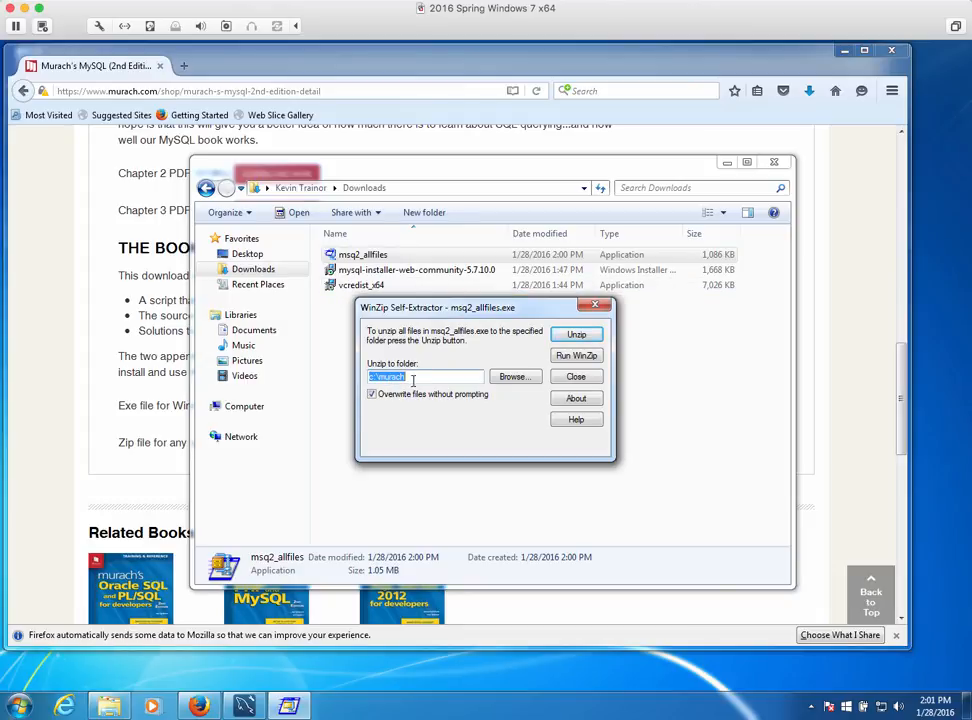
pyautogui.click(578, 336)
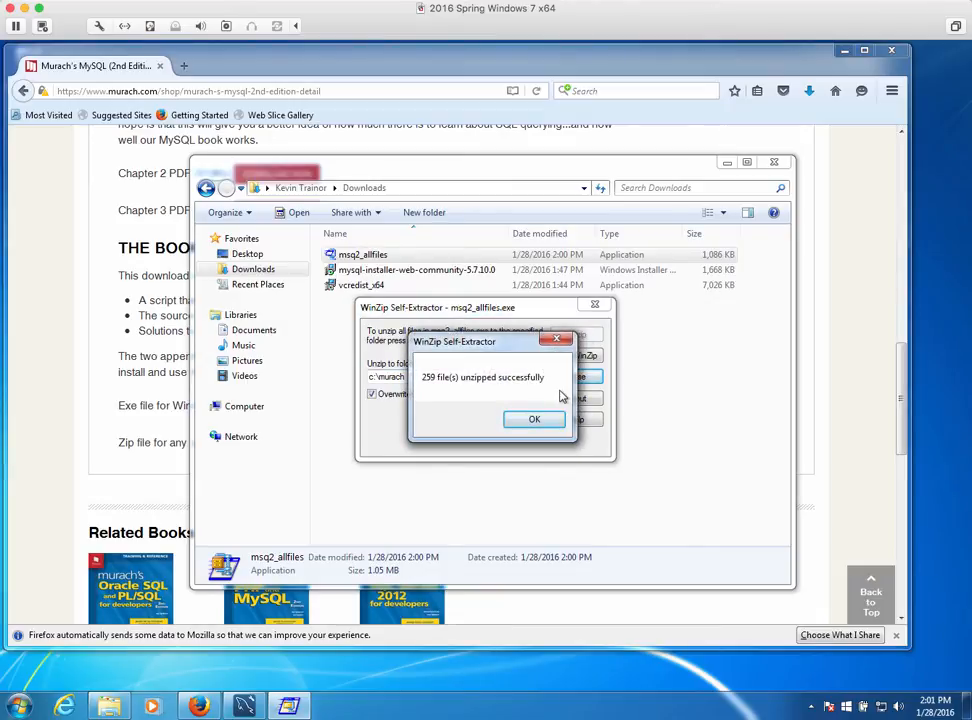
pyautogui.click(537, 420)
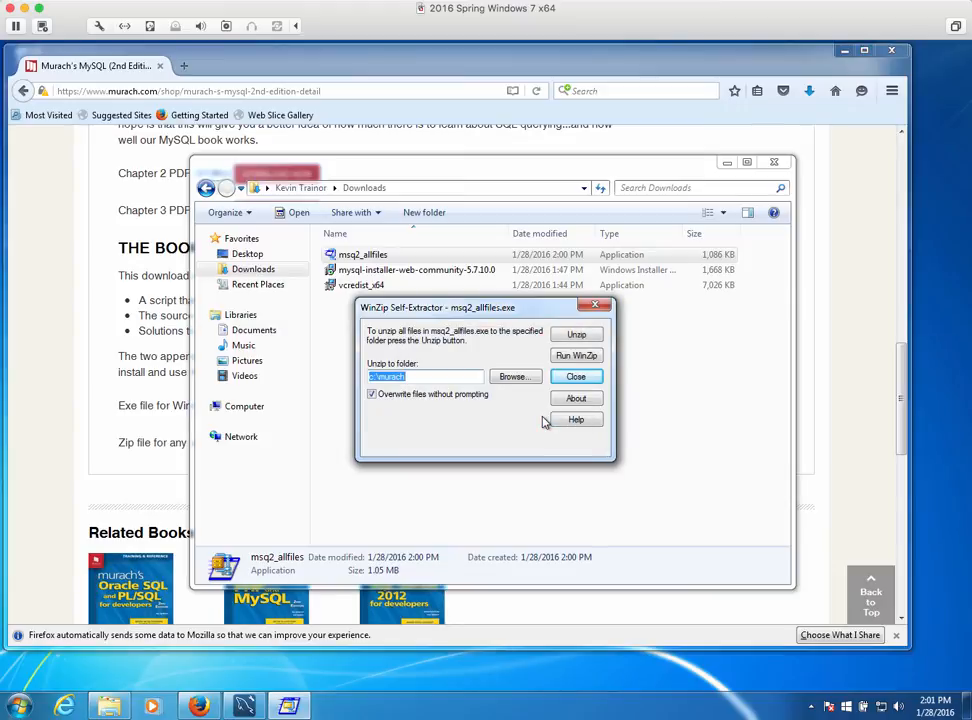
# Close the self-extractor, inspect the SQL scripts in C:\murach\mysql\db_setup, then close Explorer
pyautogui.click(603, 307)
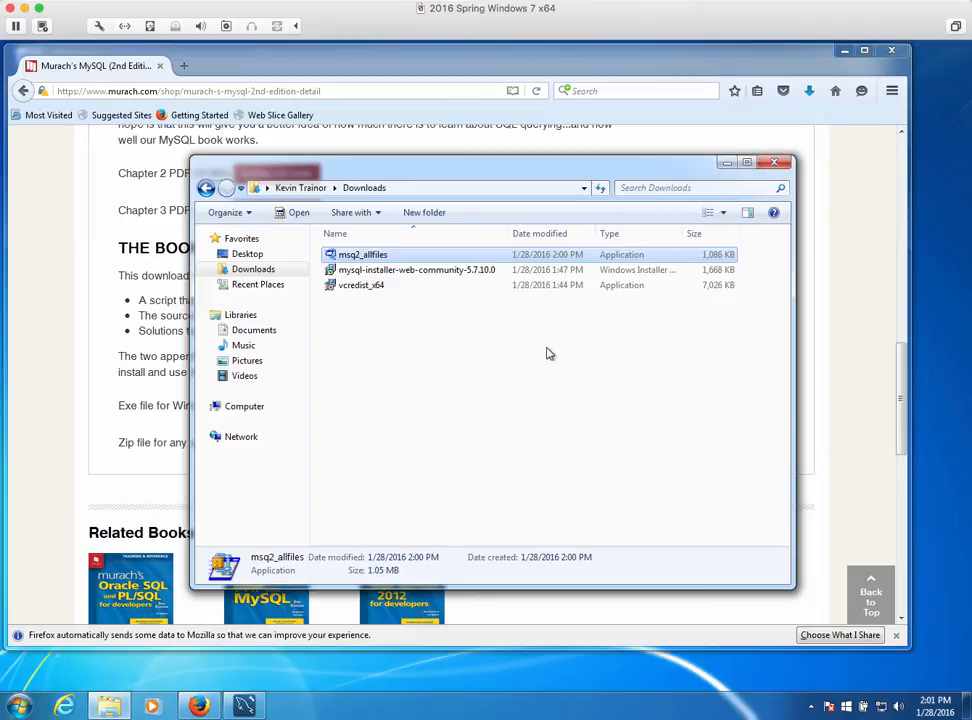
pyautogui.click(240, 408)
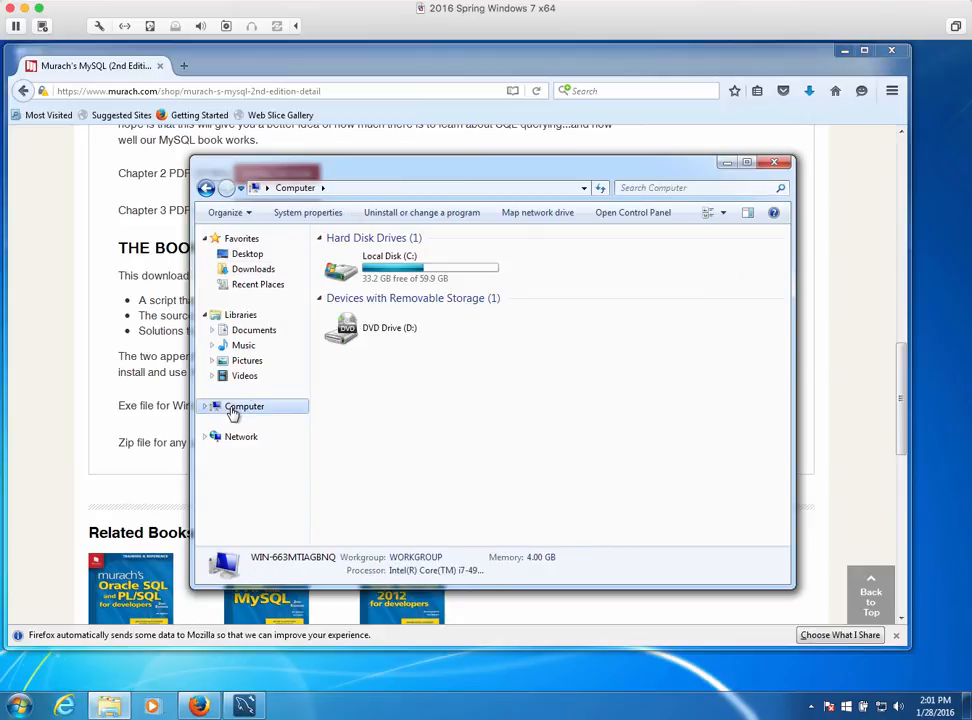
pyautogui.click(388, 278)
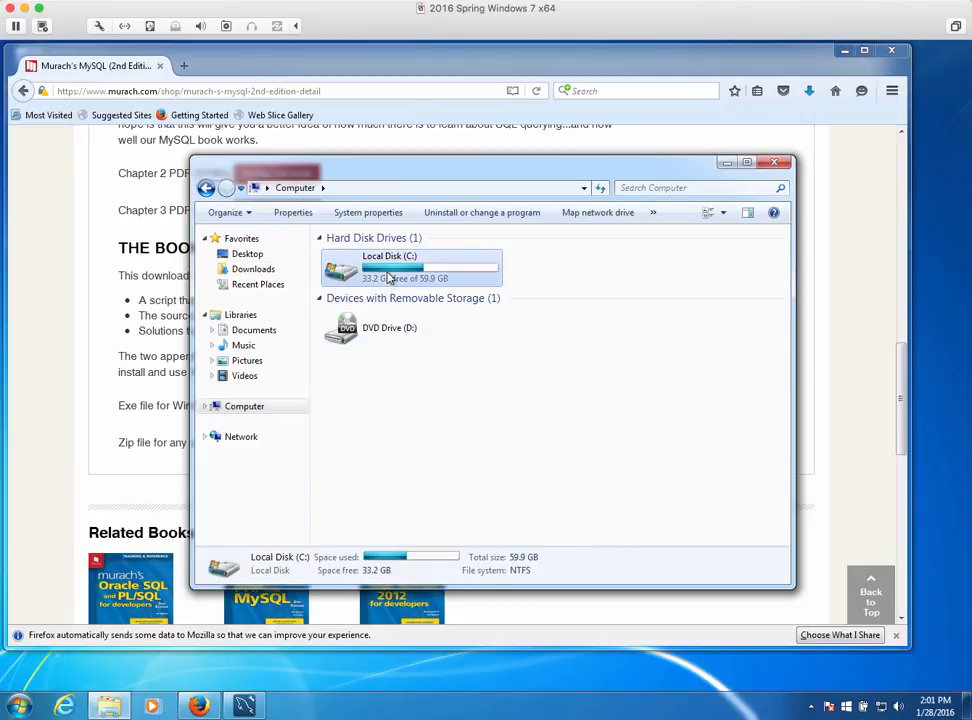
pyautogui.doubleClick(388, 278)
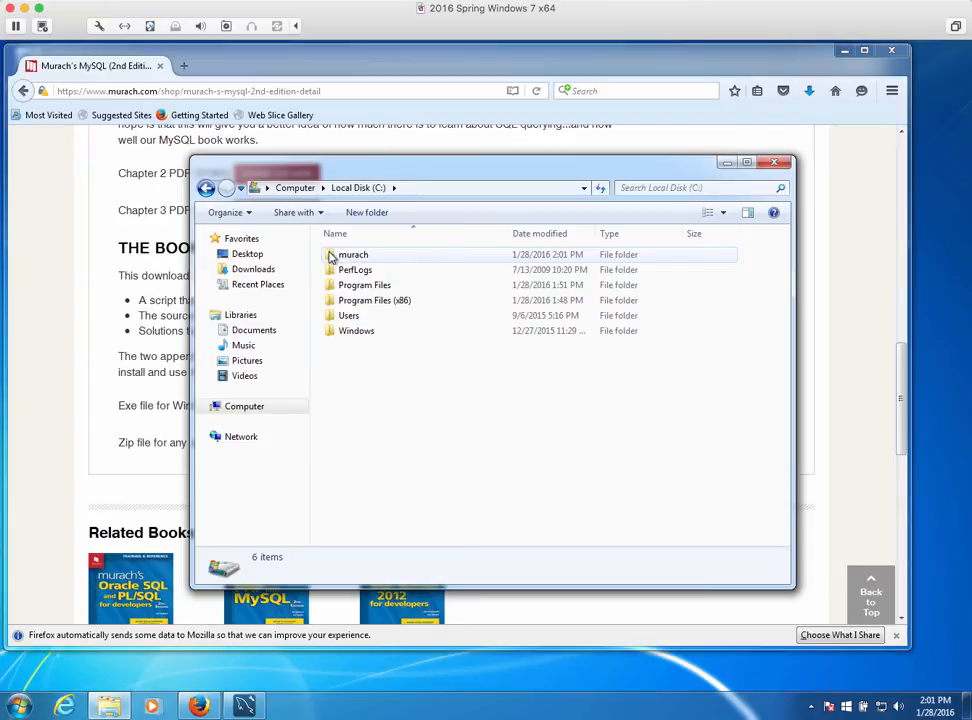
pyautogui.doubleClick(332, 256)
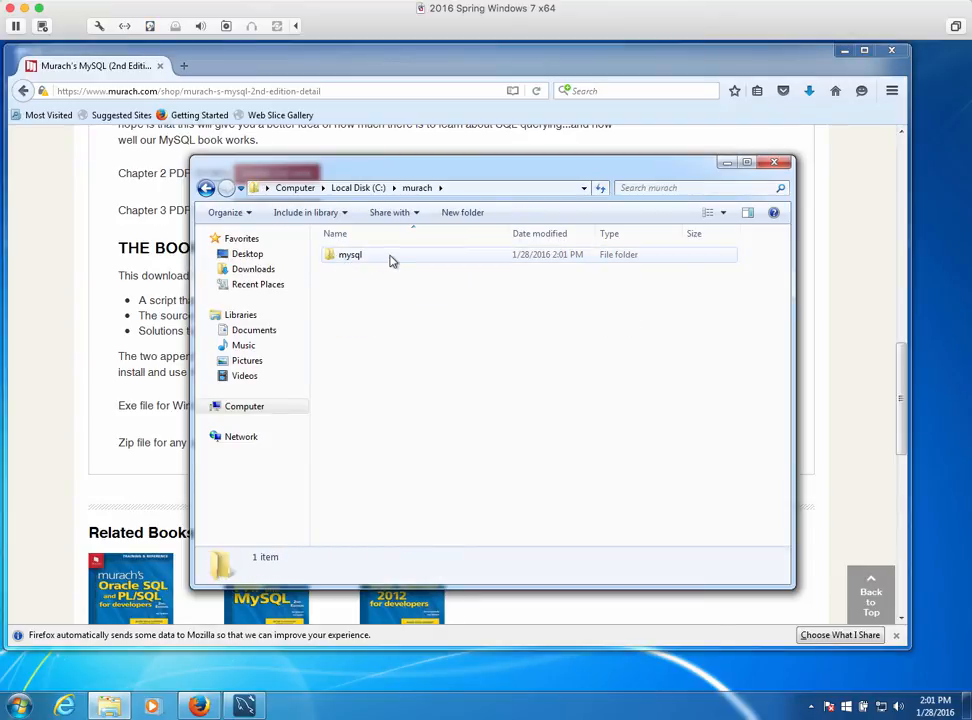
pyautogui.doubleClick(330, 258)
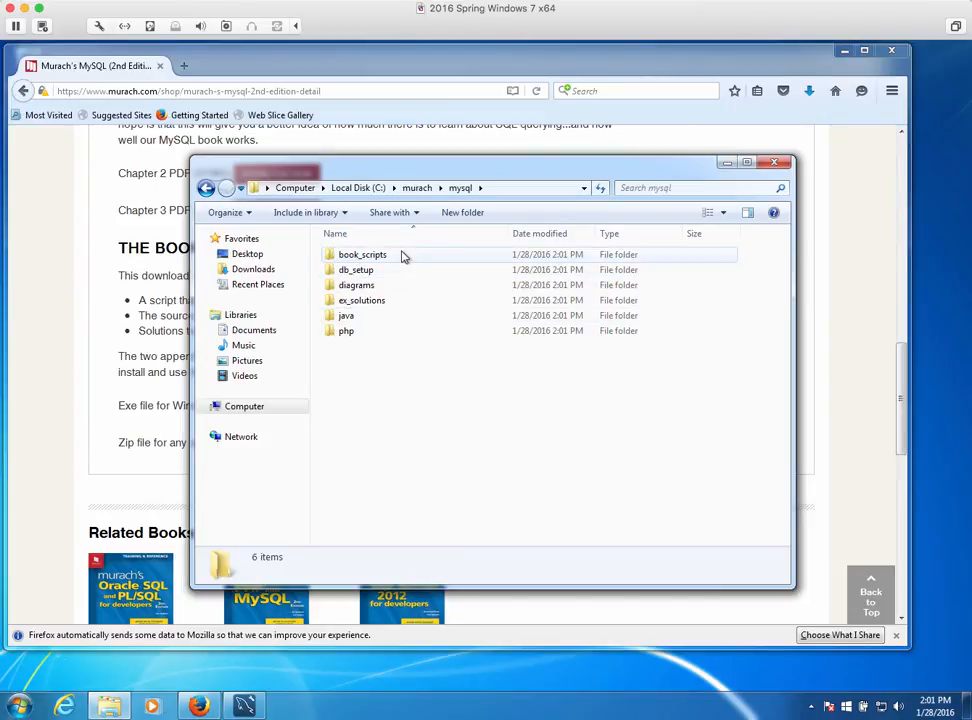
pyautogui.doubleClick(345, 272)
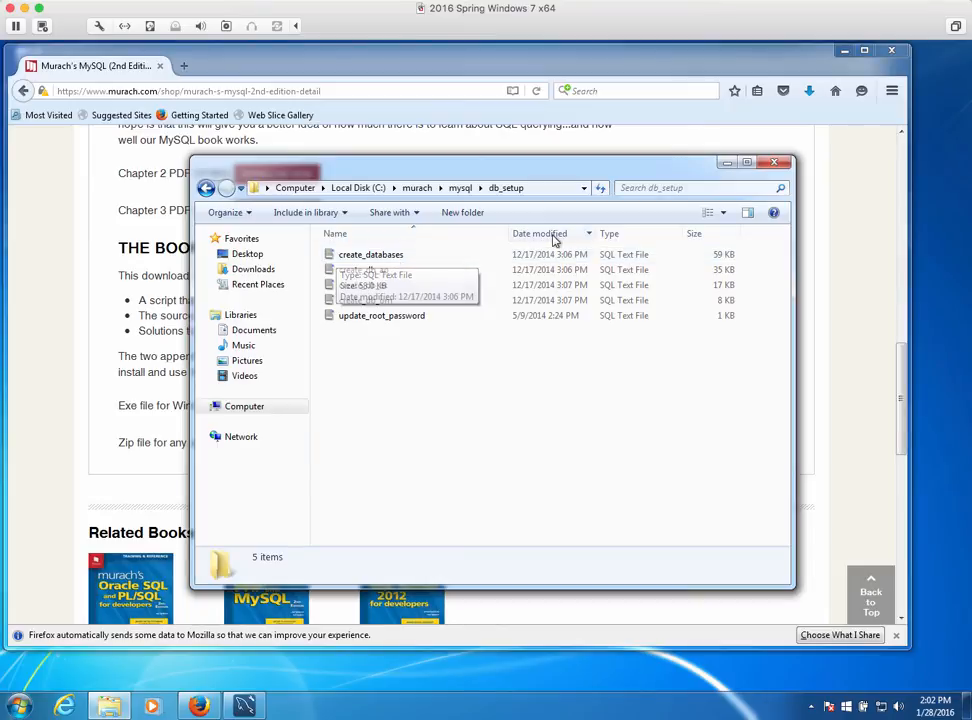
pyautogui.click(773, 163)
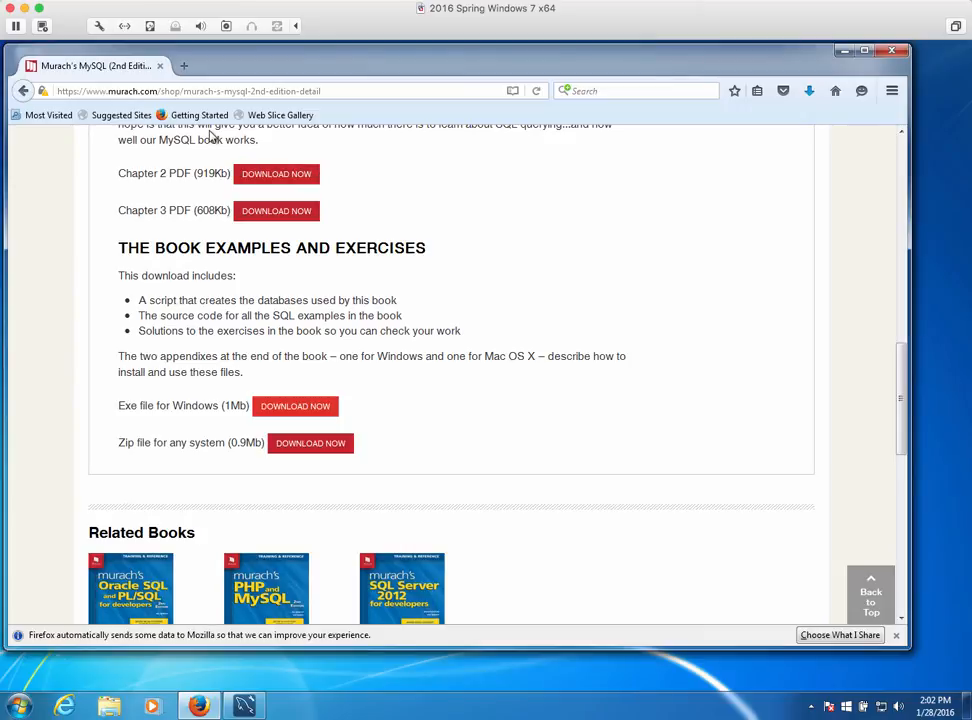
# Close Firefox, return to MySQL Workbench, and close the server status and empty Query 1 tabs
pyautogui.click(893, 53)
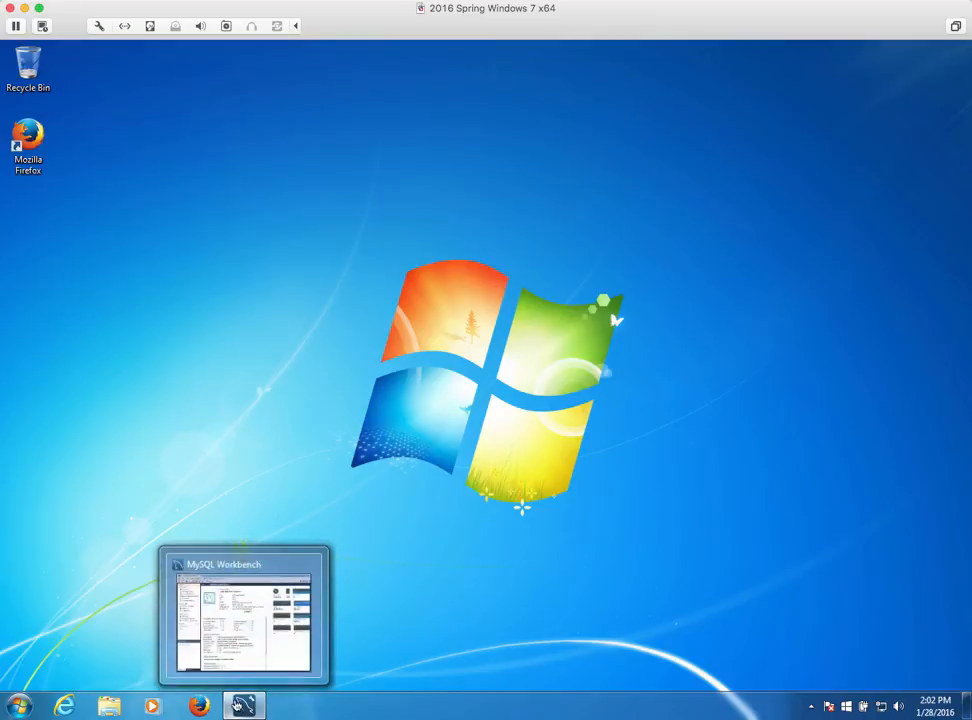
pyautogui.click(243, 706)
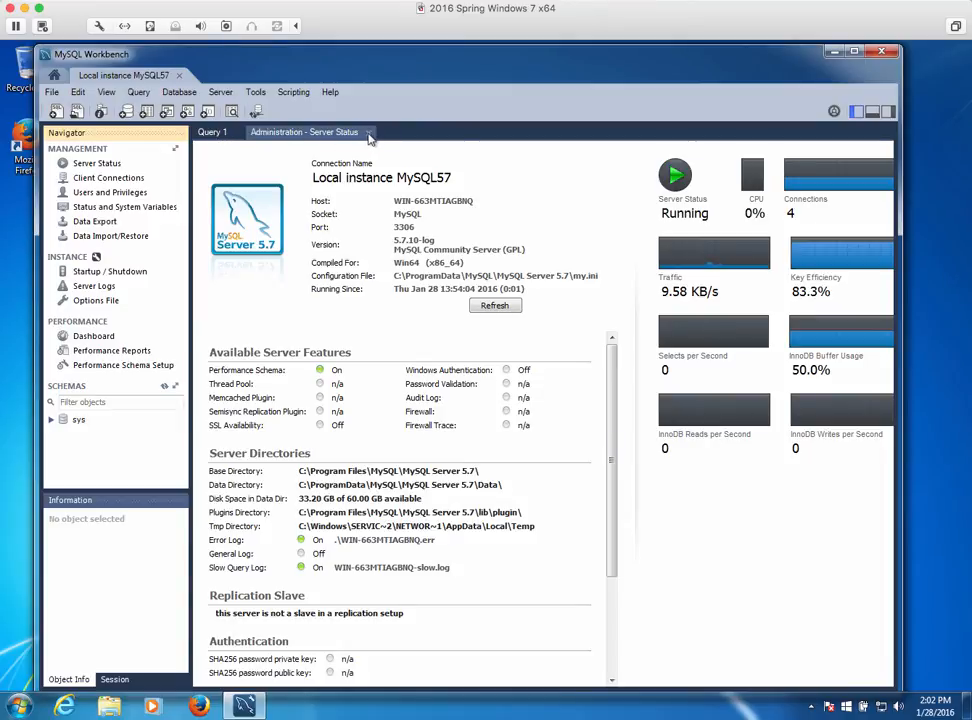
pyautogui.click(368, 133)
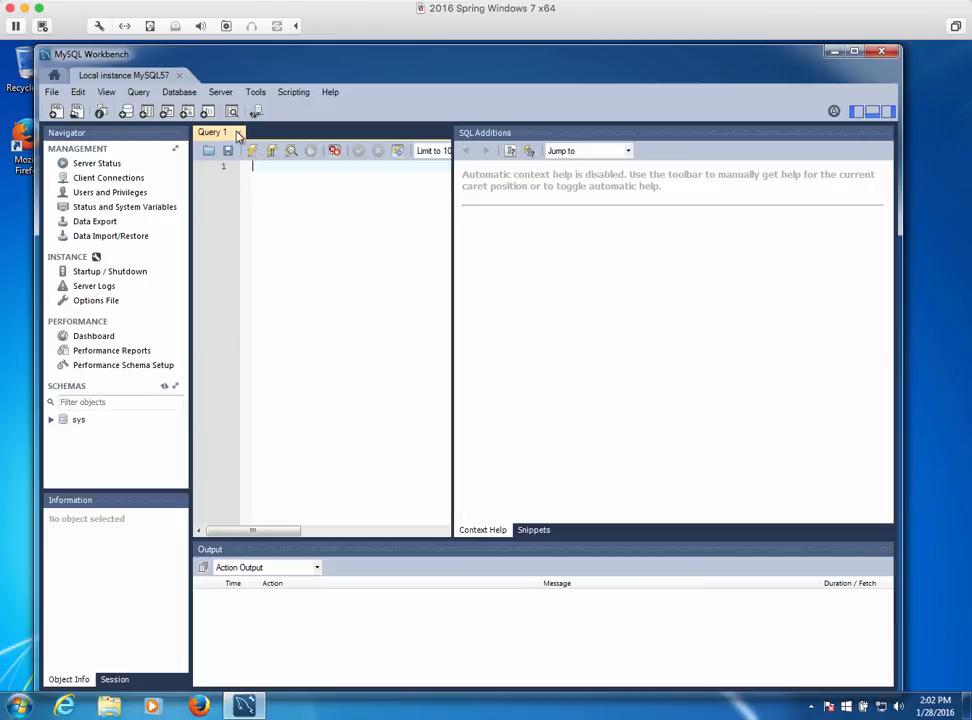
pyautogui.click(237, 133)
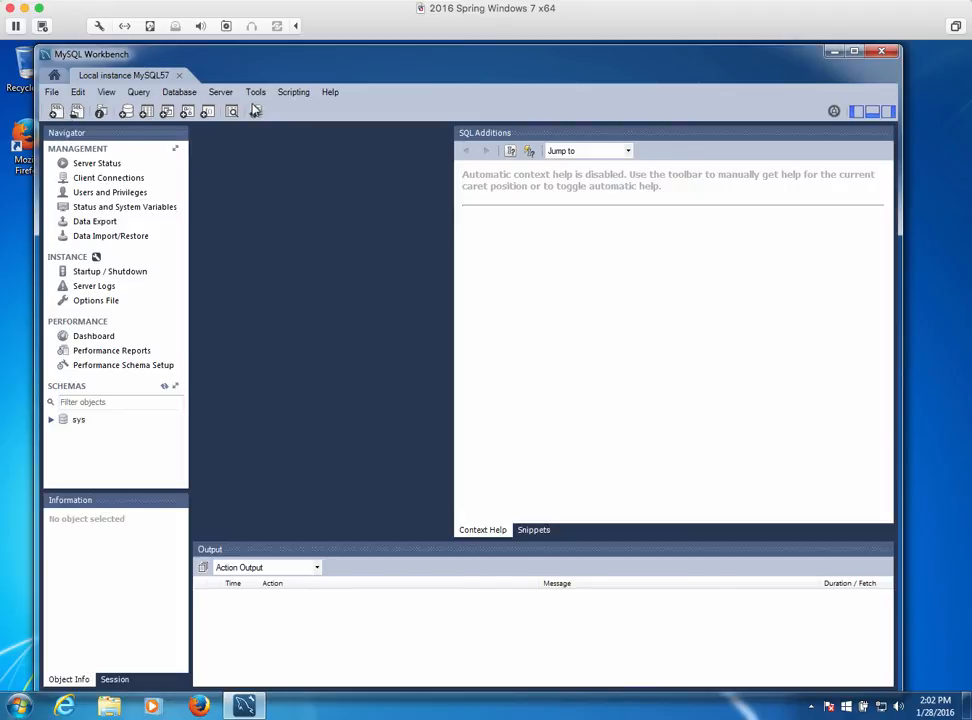
# Open the script C:\murach\mysql\db_setup\create_databases.sql in a new SQL editor tab
pyautogui.click(80, 116)
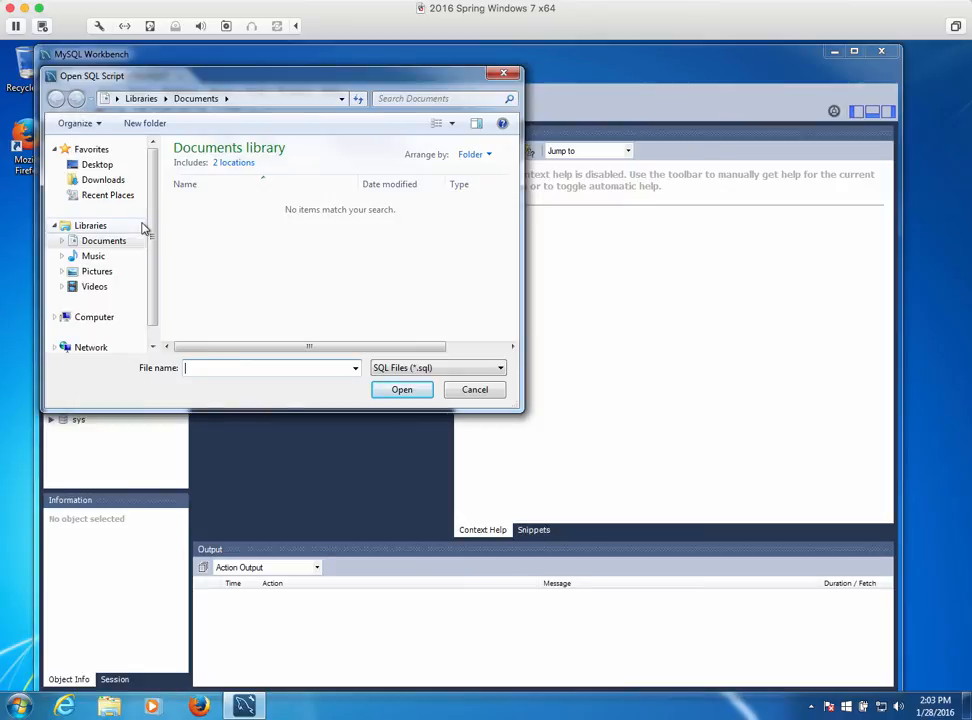
pyautogui.click(101, 317)
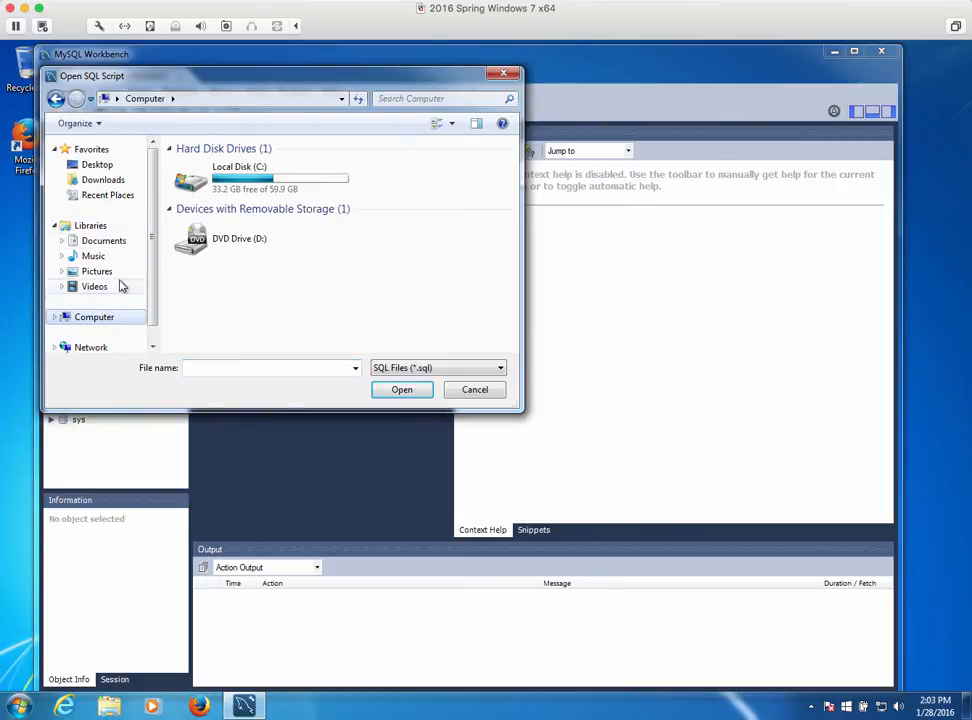
pyautogui.doubleClick(220, 190)
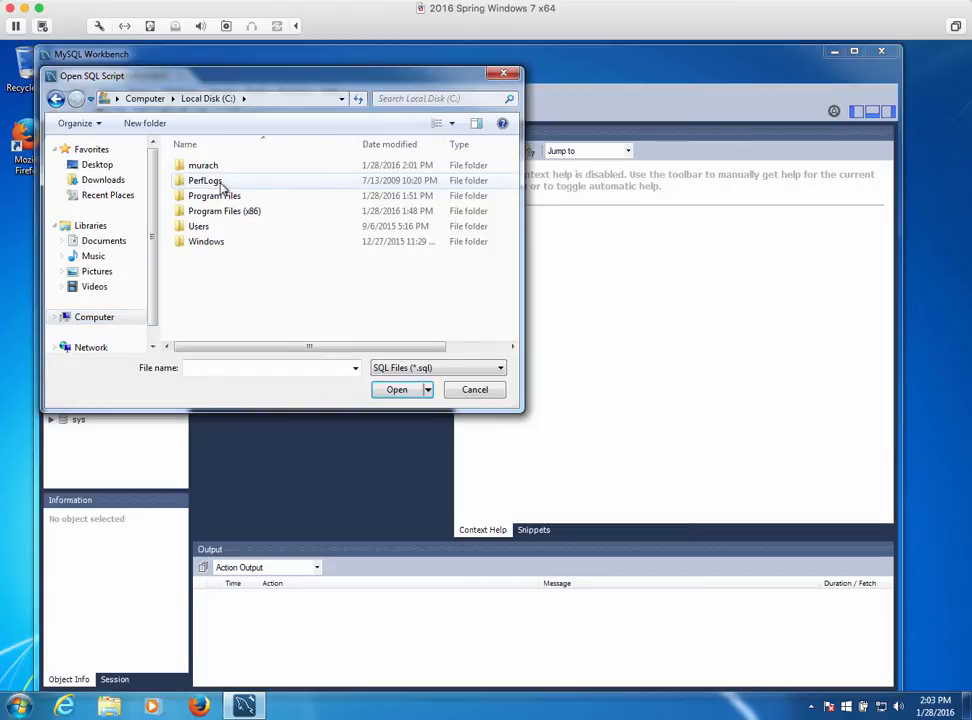
pyautogui.doubleClick(208, 166)
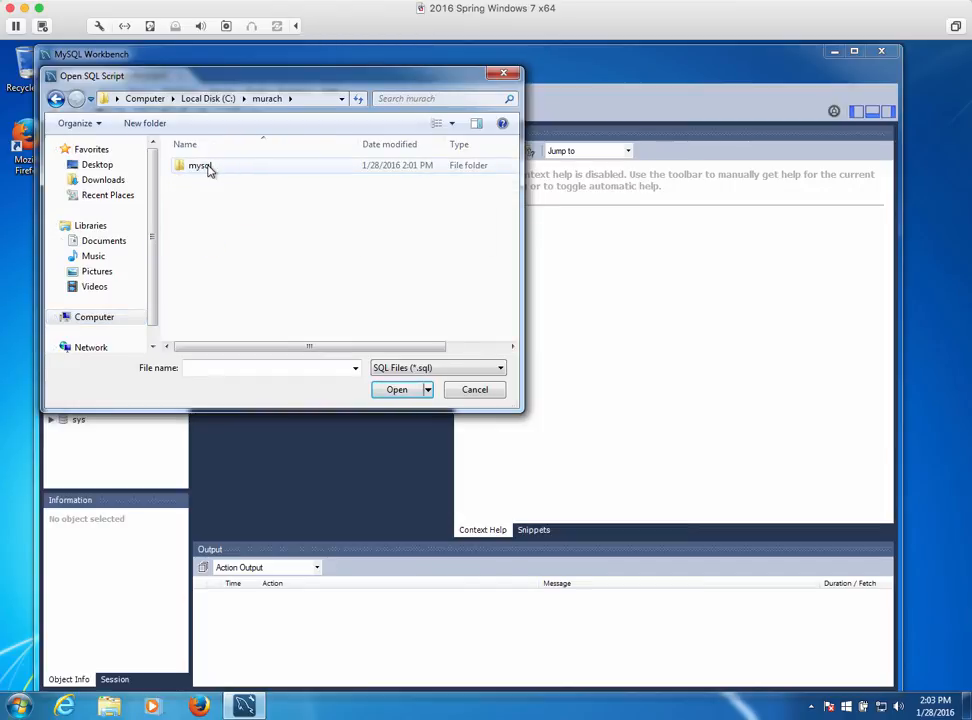
pyautogui.doubleClick(208, 168)
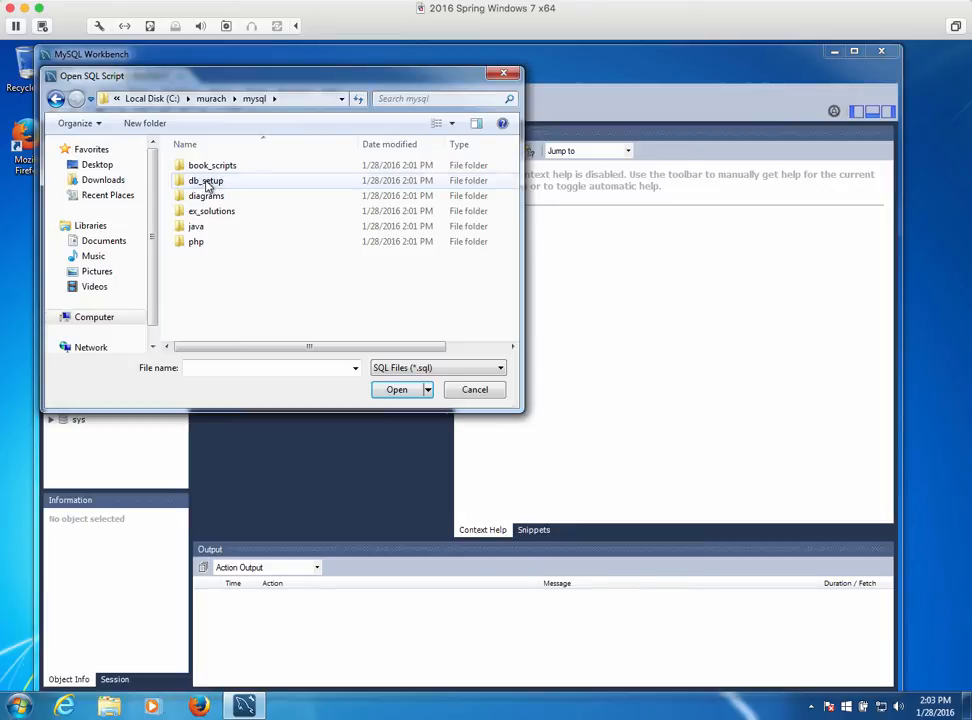
pyautogui.doubleClick(207, 182)
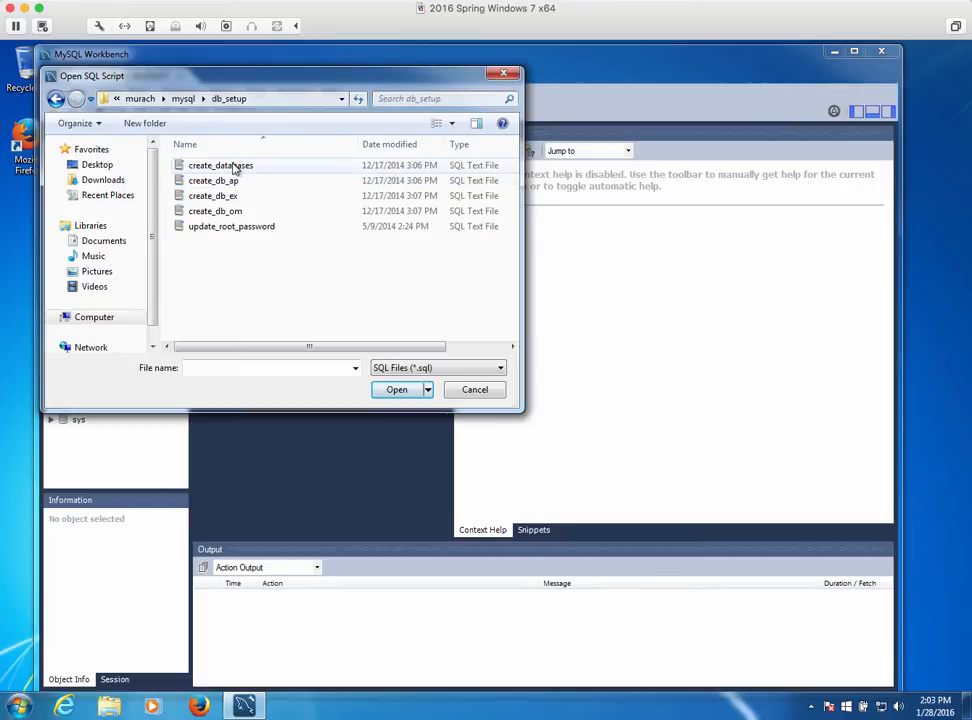
pyautogui.click(235, 168)
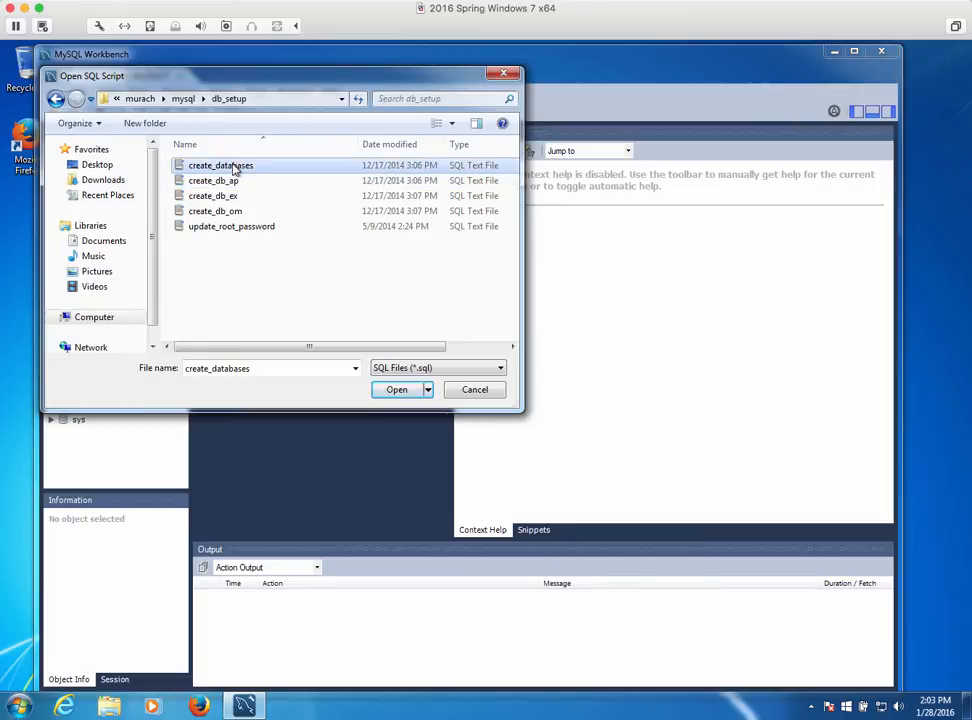
pyautogui.click(395, 392)
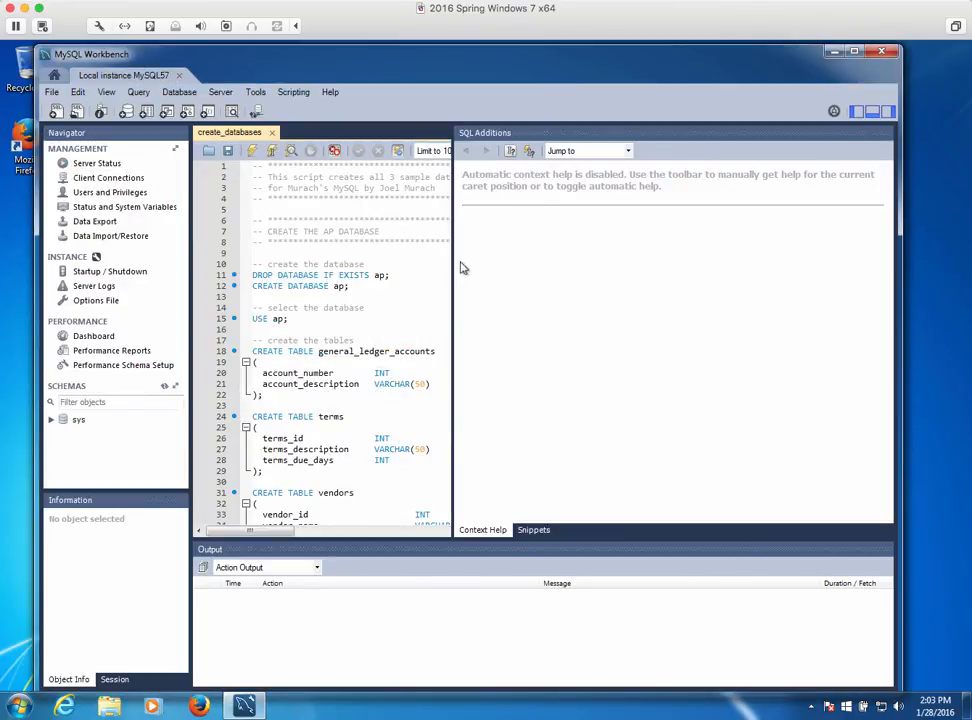
# Widen the editor and execute the whole create_databases script, creating database ap and its tables
pyautogui.moveTo(453, 279); pyautogui.dragTo(636, 299)
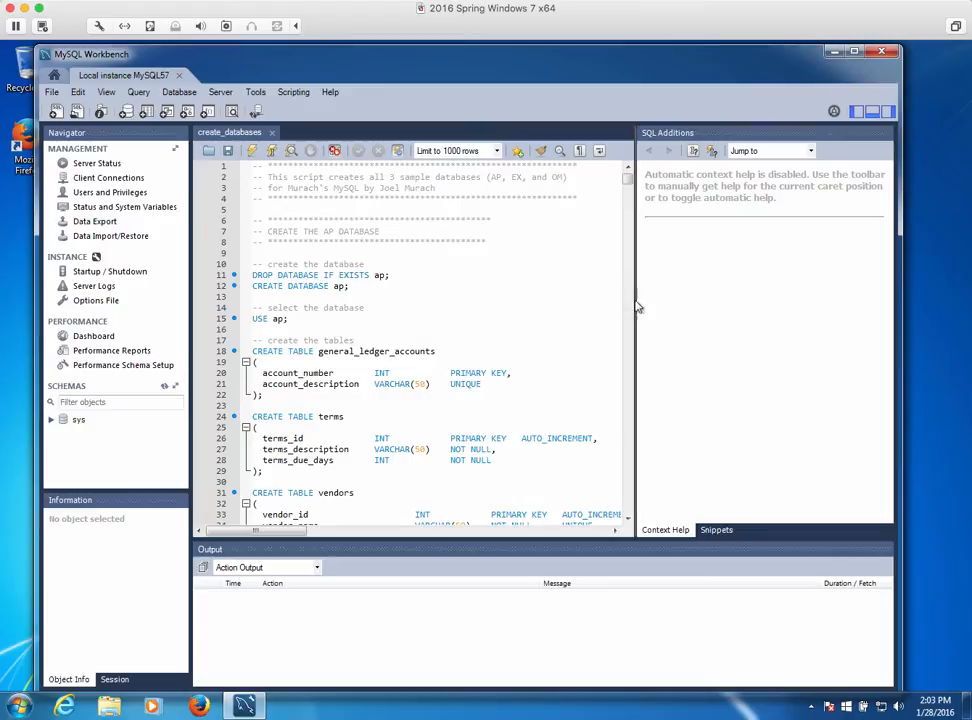
pyautogui.moveTo(630, 181)
pyautogui.mouseDown()
pyautogui.moveTo(647, 304)
pyautogui.moveTo(646, 497)
pyautogui.moveTo(626, 178)
pyautogui.mouseUp()
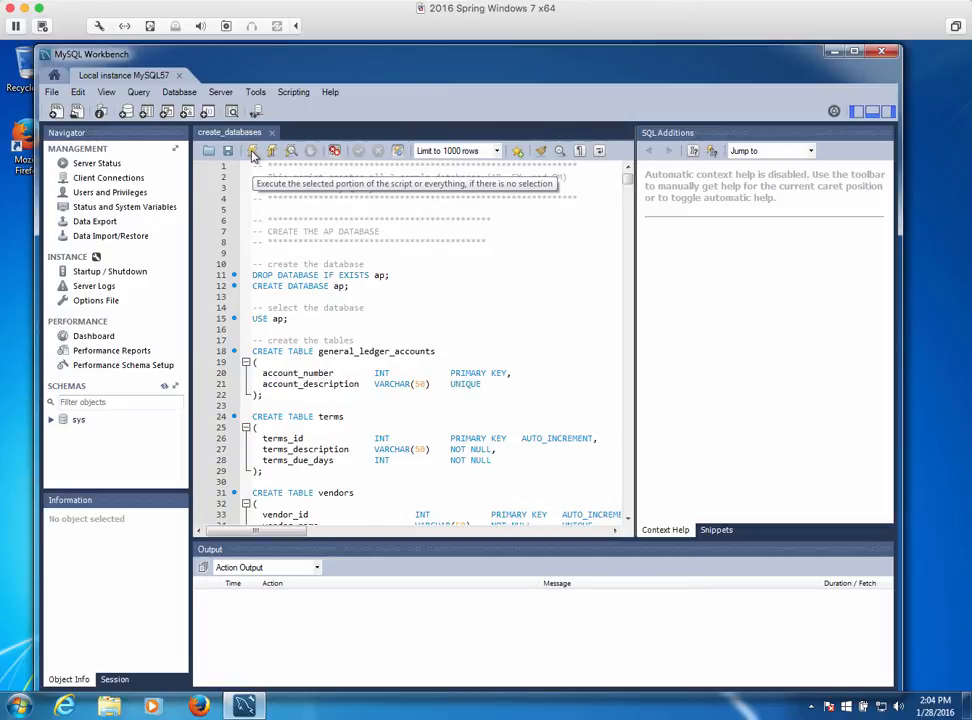
pyautogui.click(253, 155)
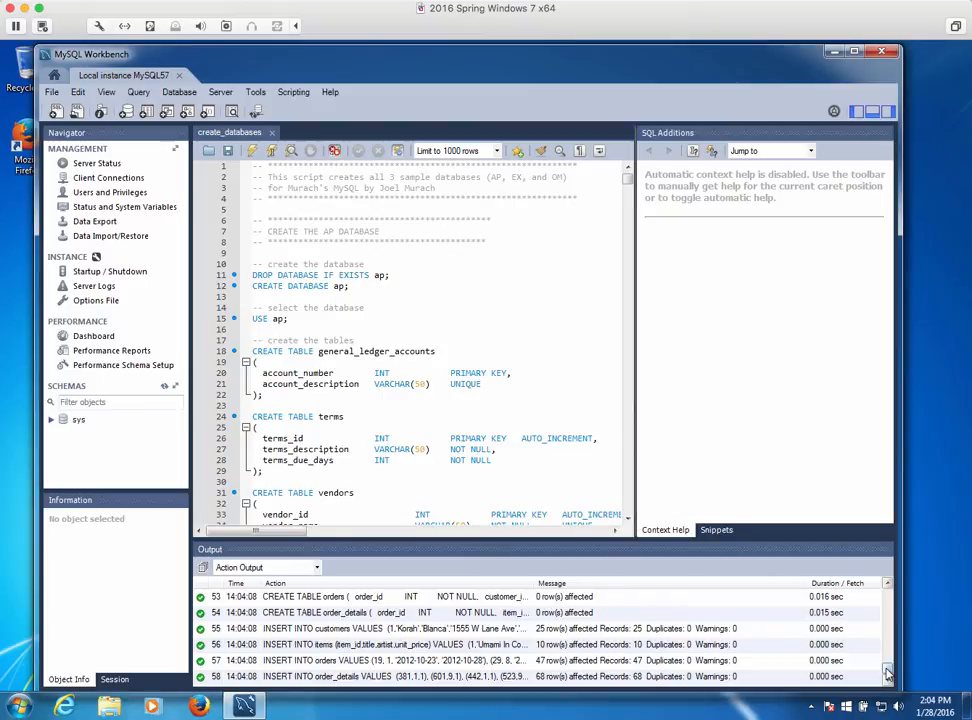
pyautogui.moveTo(887, 675); pyautogui.dragTo(884, 594)
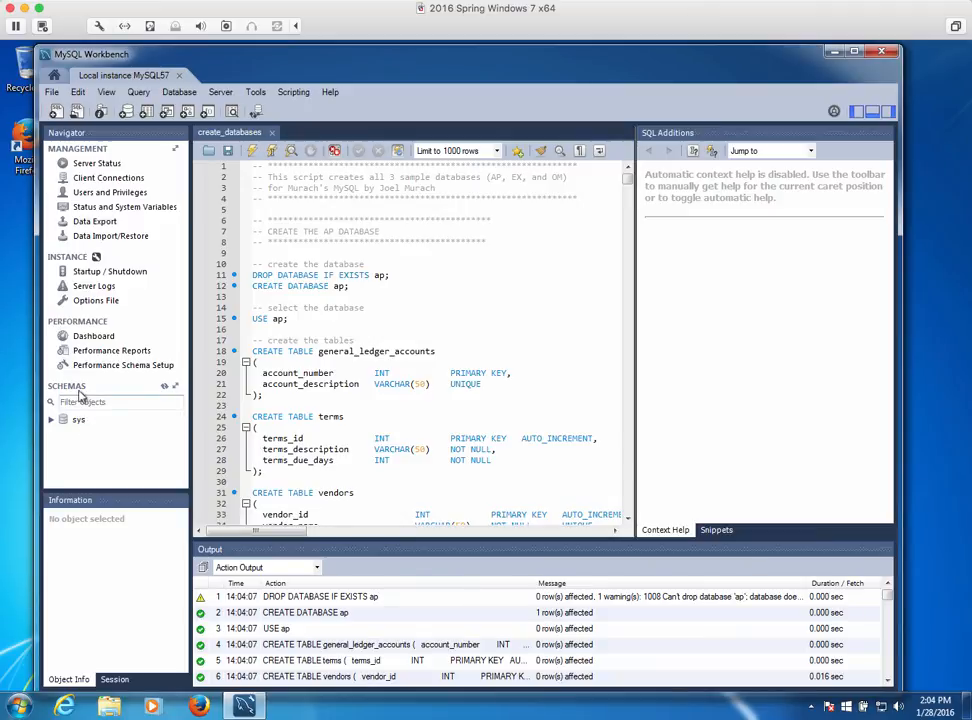
# Refresh the Schemas list and expand the newly created om, ex and ap schemas
pyautogui.click(166, 390)
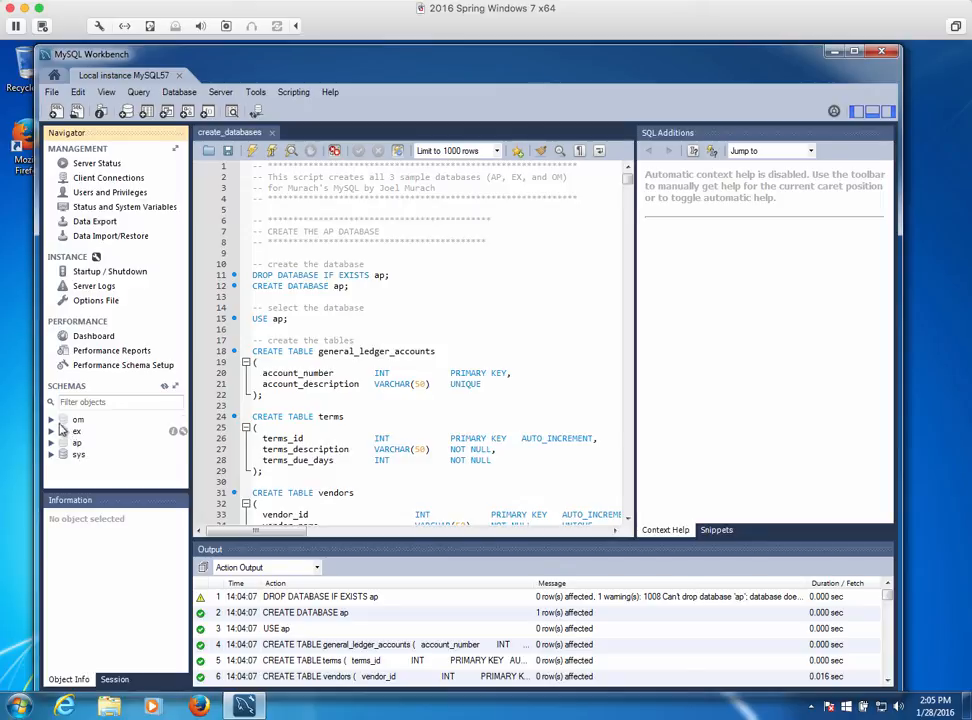
pyautogui.click(52, 420)
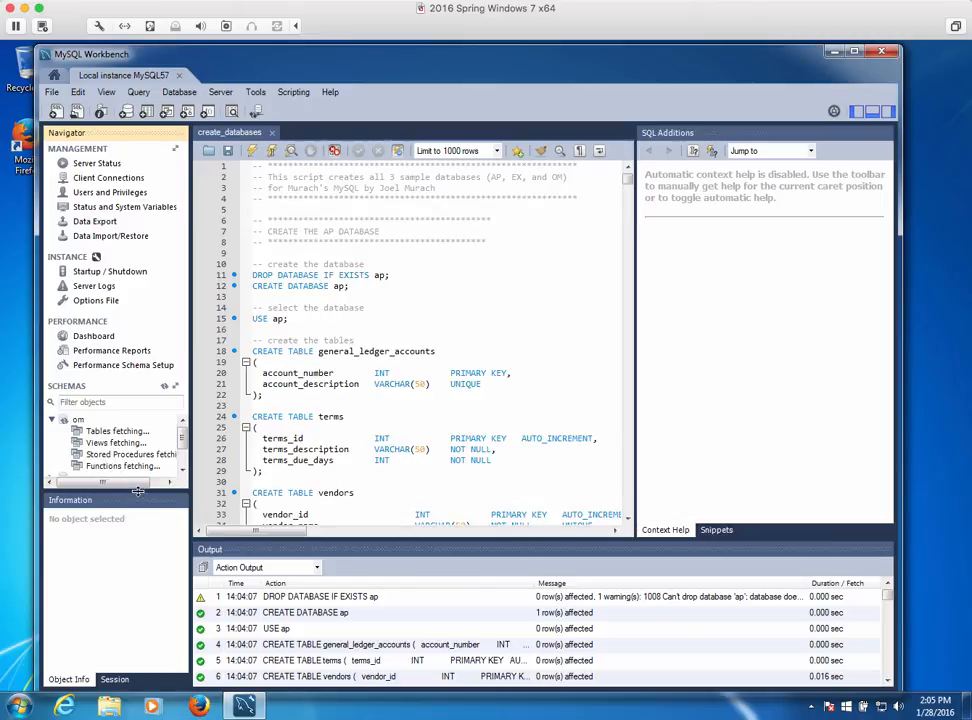
pyautogui.moveTo(138, 491); pyautogui.dragTo(153, 600)
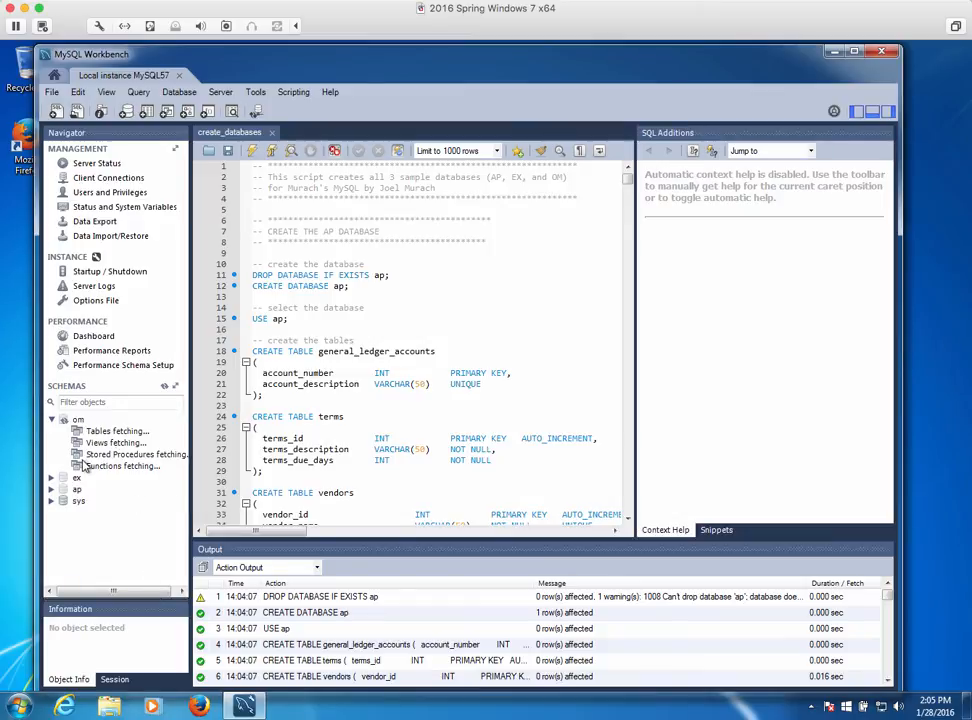
pyautogui.click(51, 478)
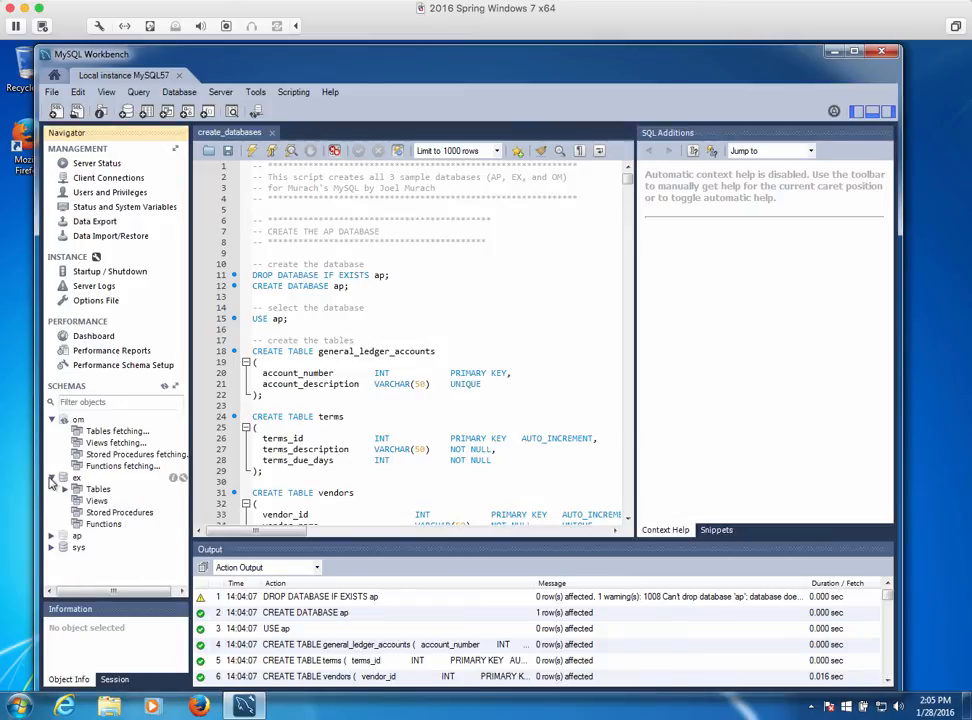
pyautogui.click(52, 537)
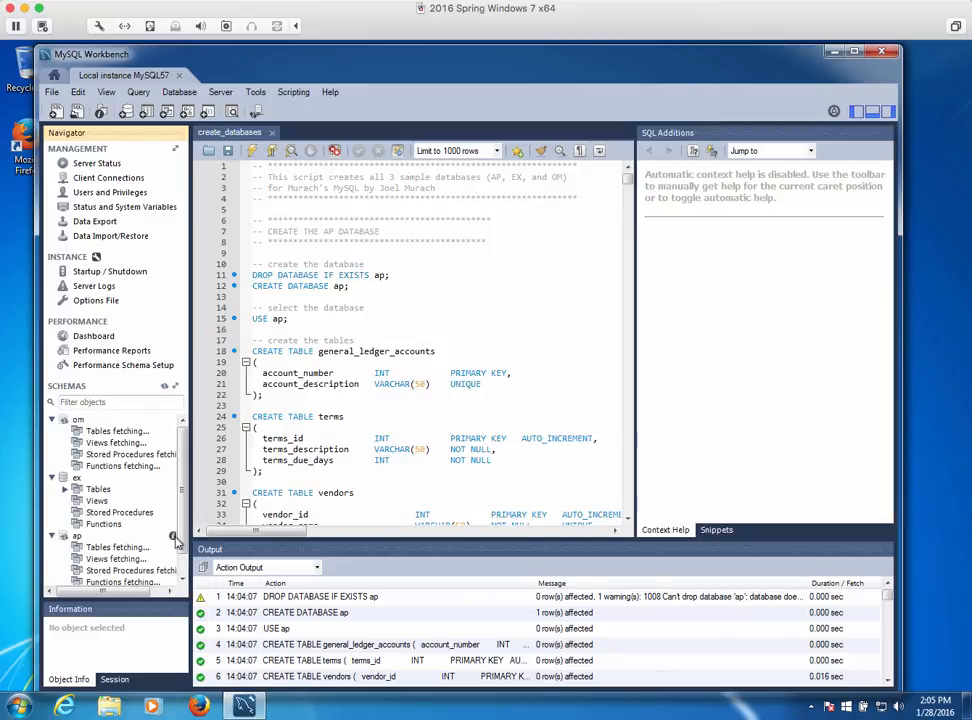
pyautogui.scroll(-1, 182, 516)
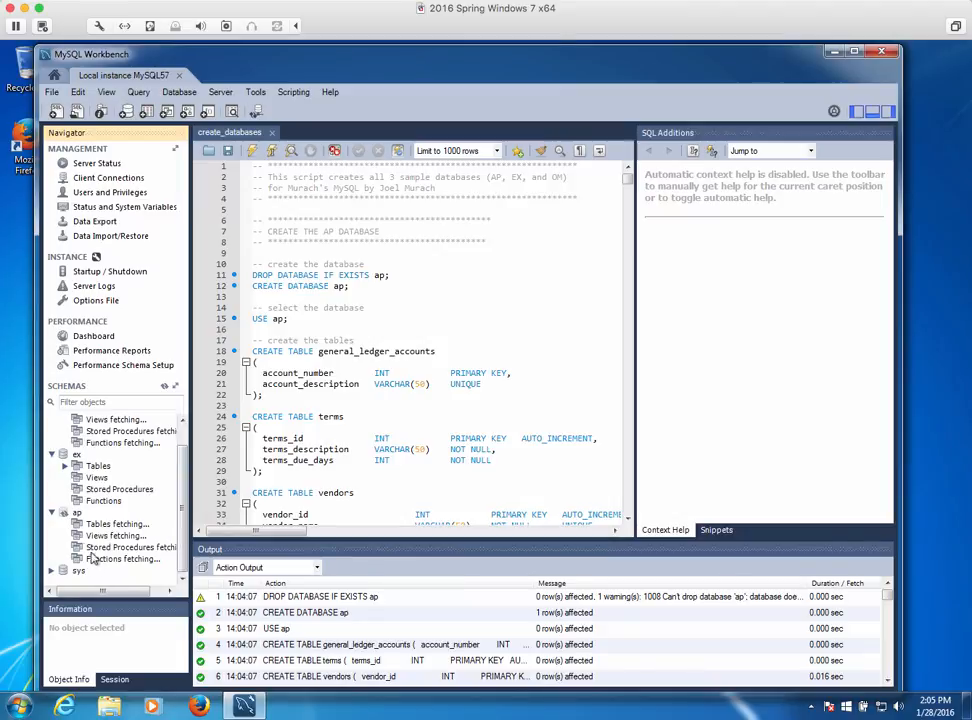
# Collapse ap and om, list the ex schema's tables, and select customers
pyautogui.click(52, 513)
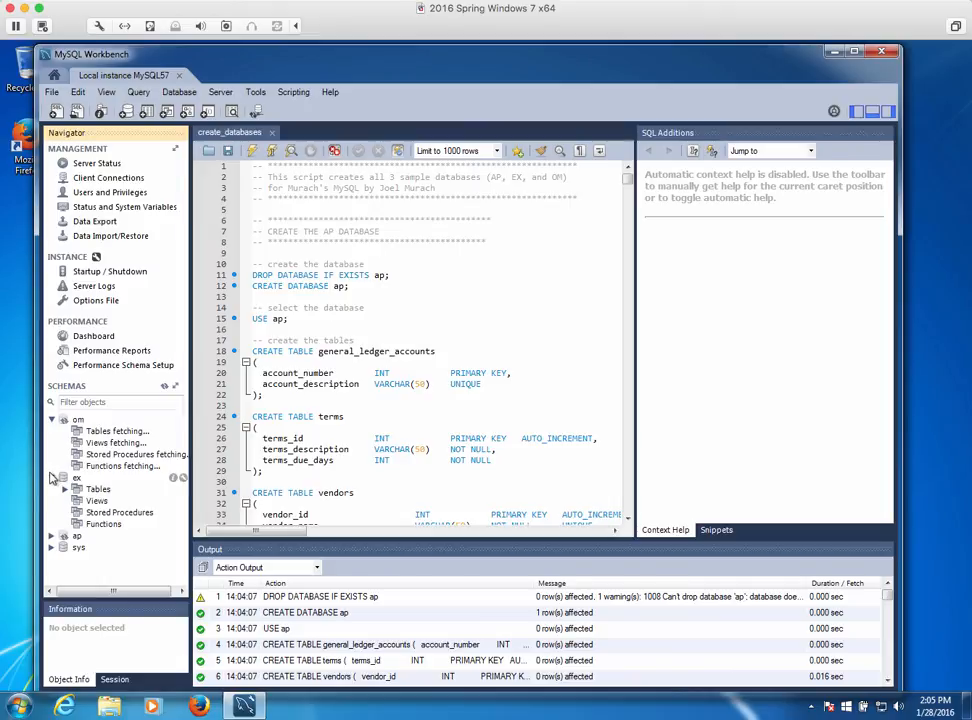
pyautogui.click(52, 420)
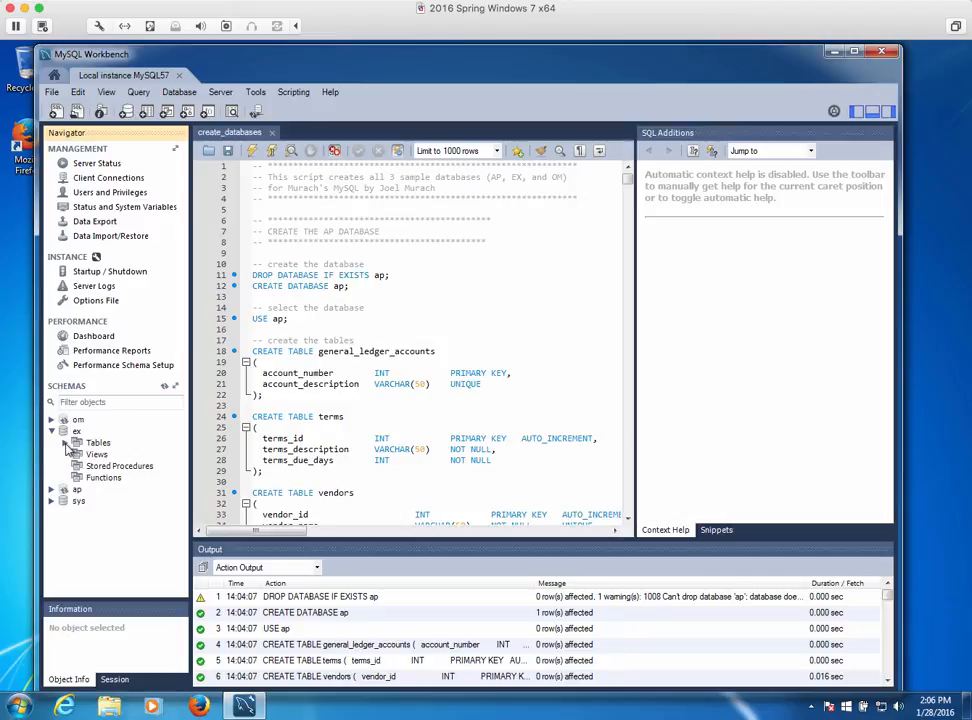
pyautogui.click(66, 443)
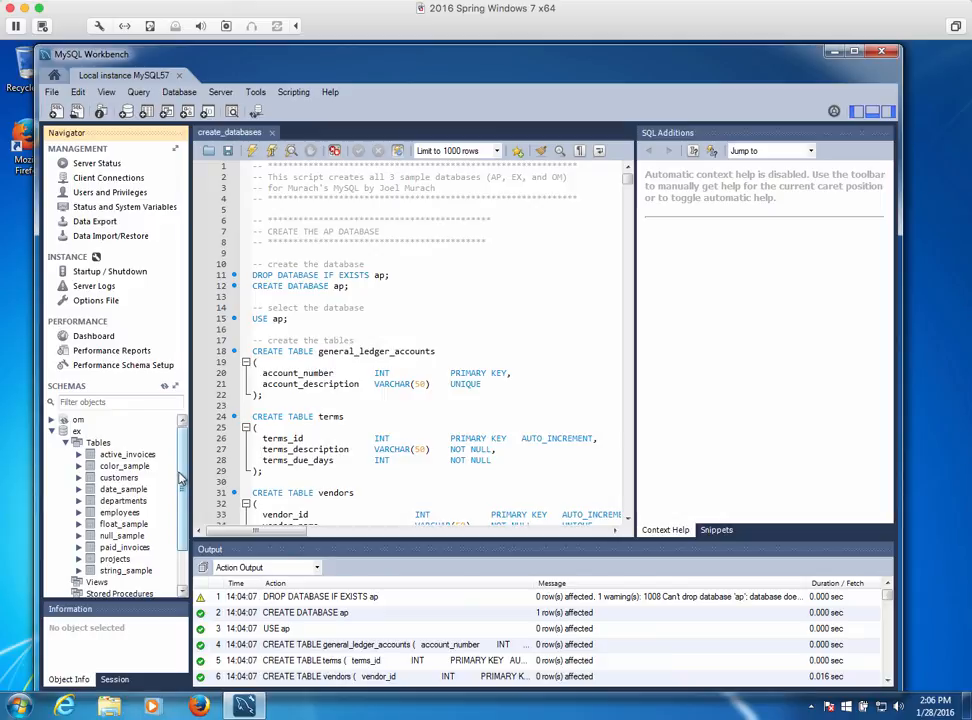
pyautogui.click(106, 478)
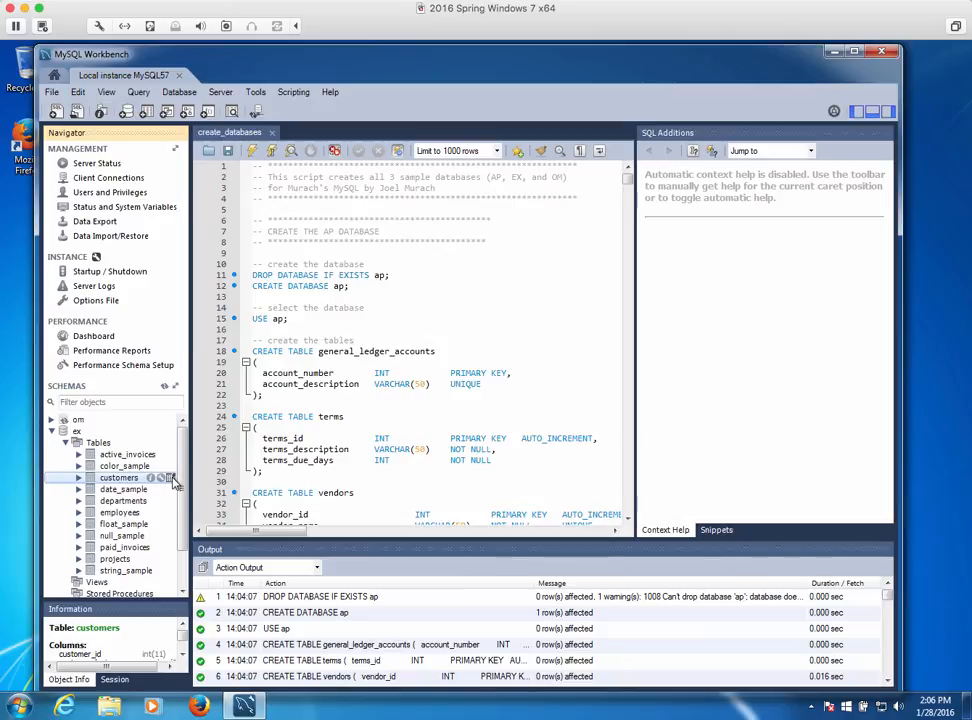
# Show all 24 rows of ex.customers, then the 8 rows of ex.projects in another tab
pyautogui.click(170, 478)
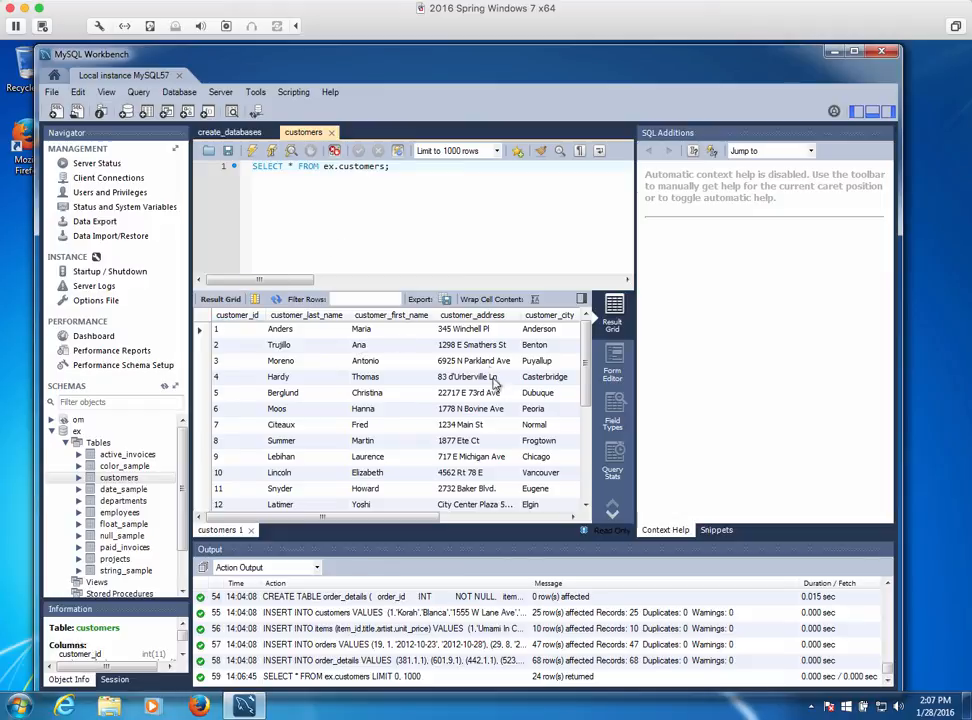
pyautogui.moveTo(588, 370)
pyautogui.mouseDown()
pyautogui.moveTo(590, 485)
pyautogui.moveTo(584, 368)
pyautogui.mouseUp()
pyautogui.click(170, 562)
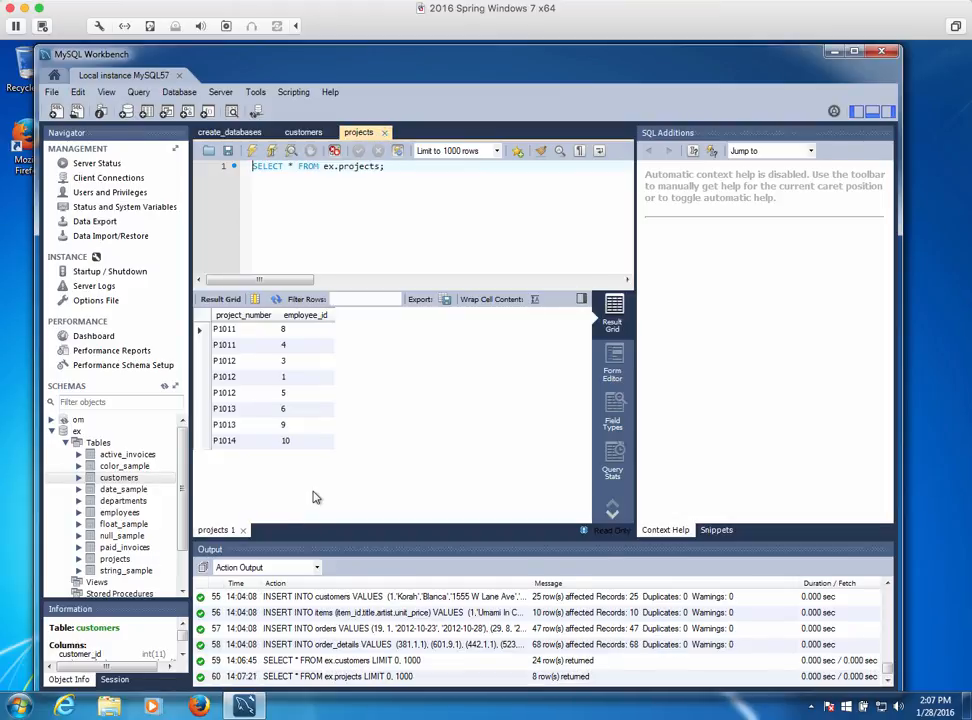